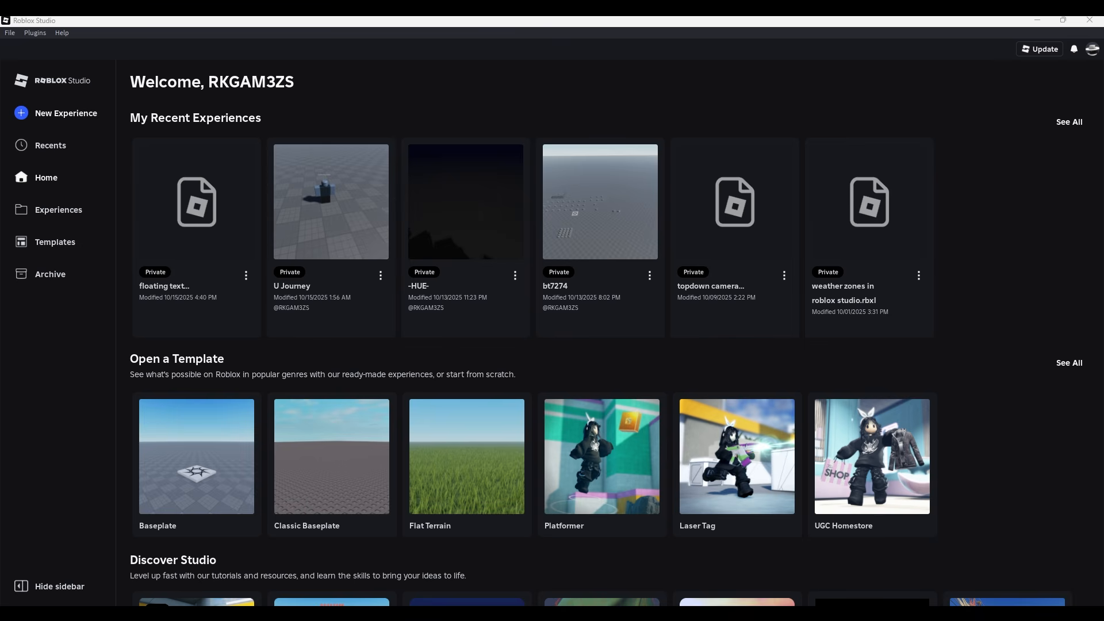
Create a new place from the Flat Terrain template.
scroll(660, 254, down, 3)
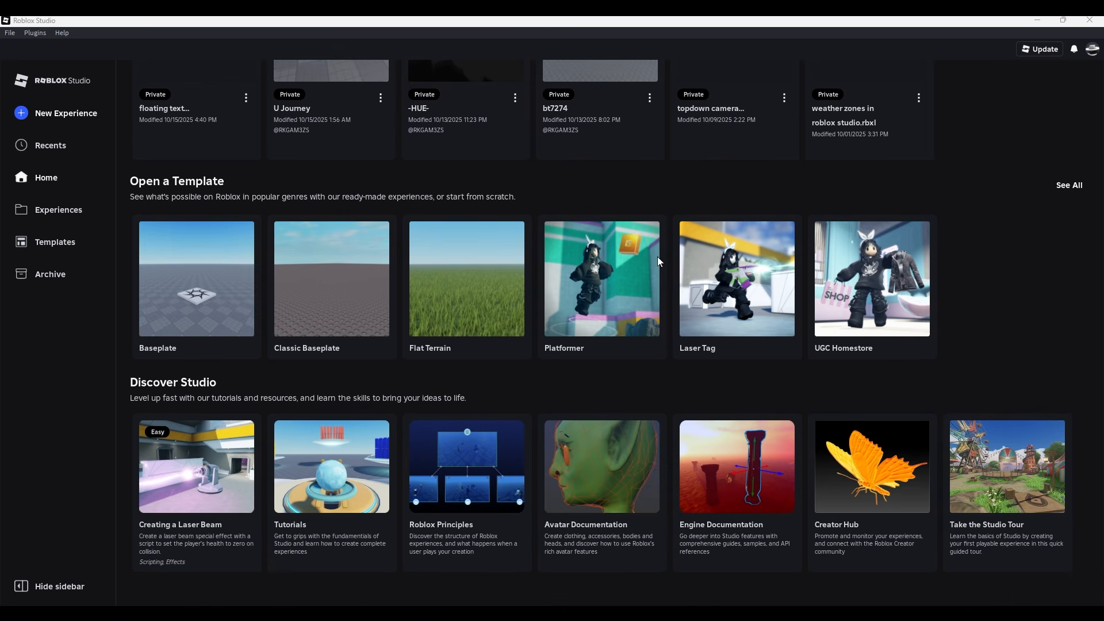
click(458, 304)
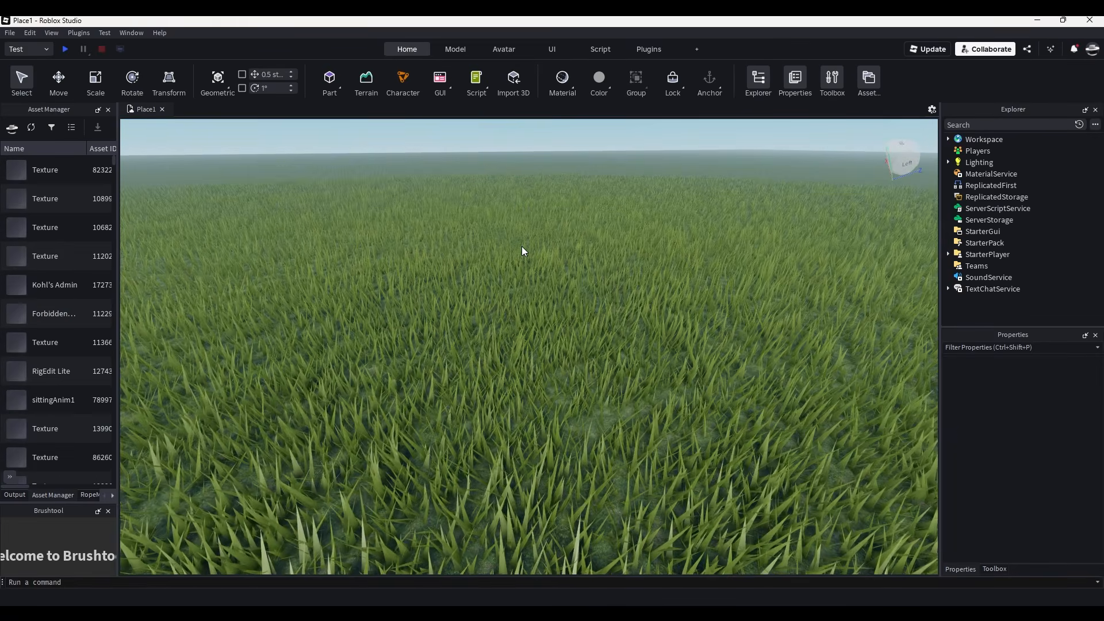
Select the Terrain object in Workspace, toggle its Decoration off and on again, and set GrassLength to 0.685.
click(949, 139)
click(981, 163)
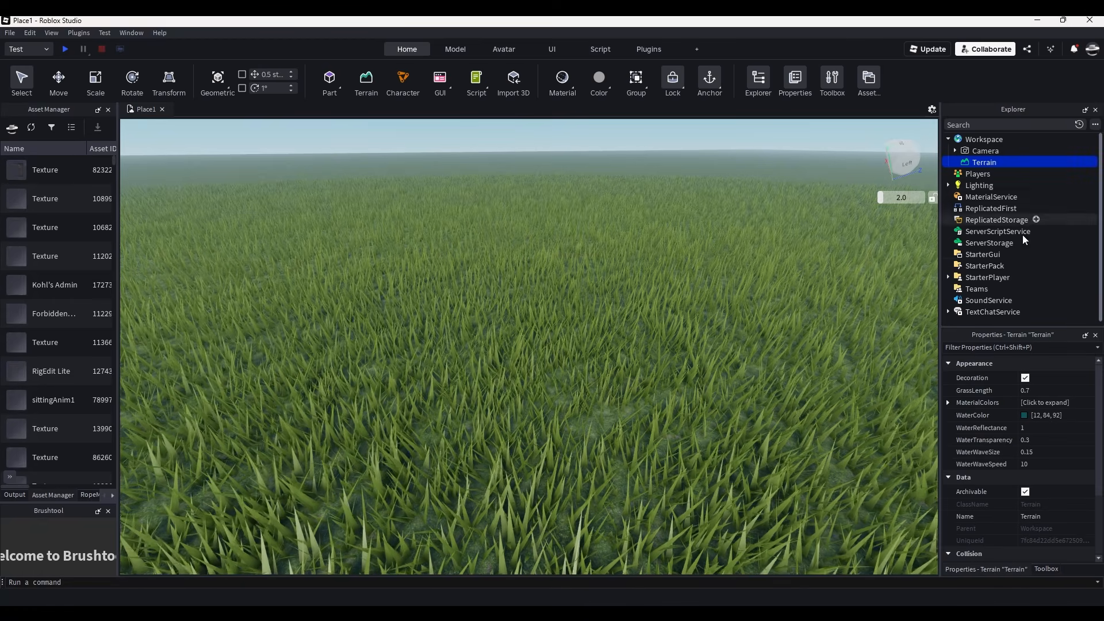
scroll(1046, 454, up, 3)
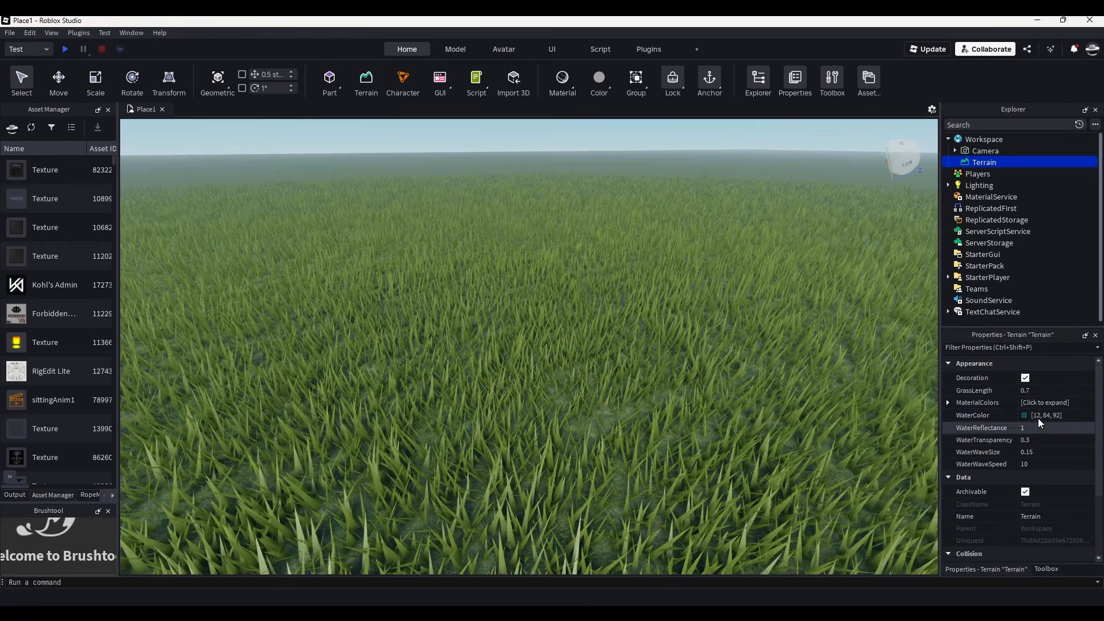
click(1027, 378)
click(1026, 378)
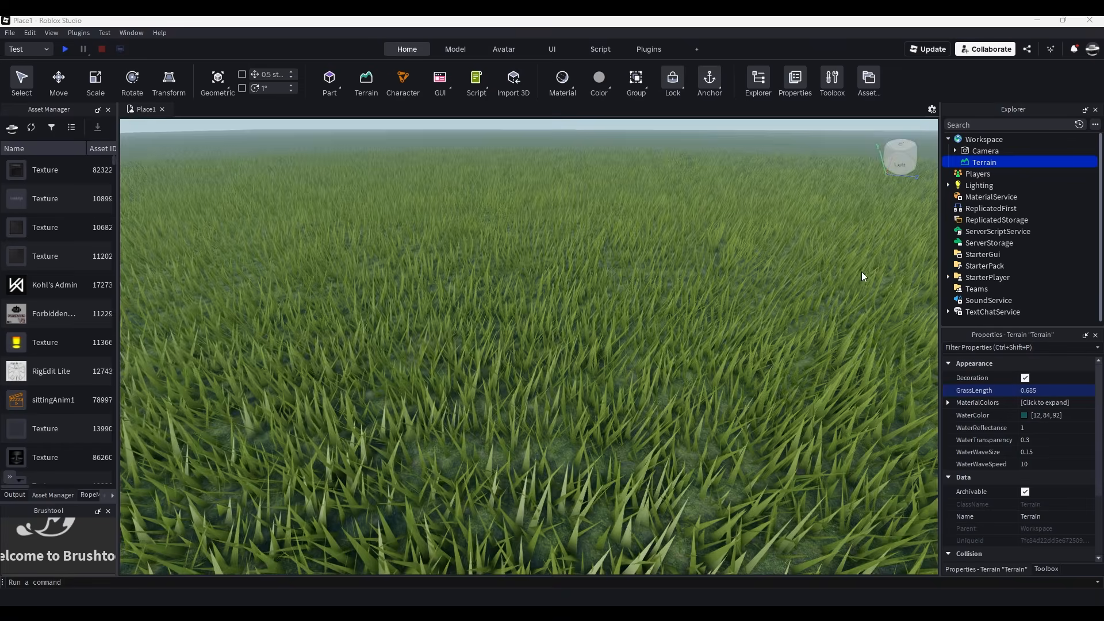
scroll(822, 297, down, 2)
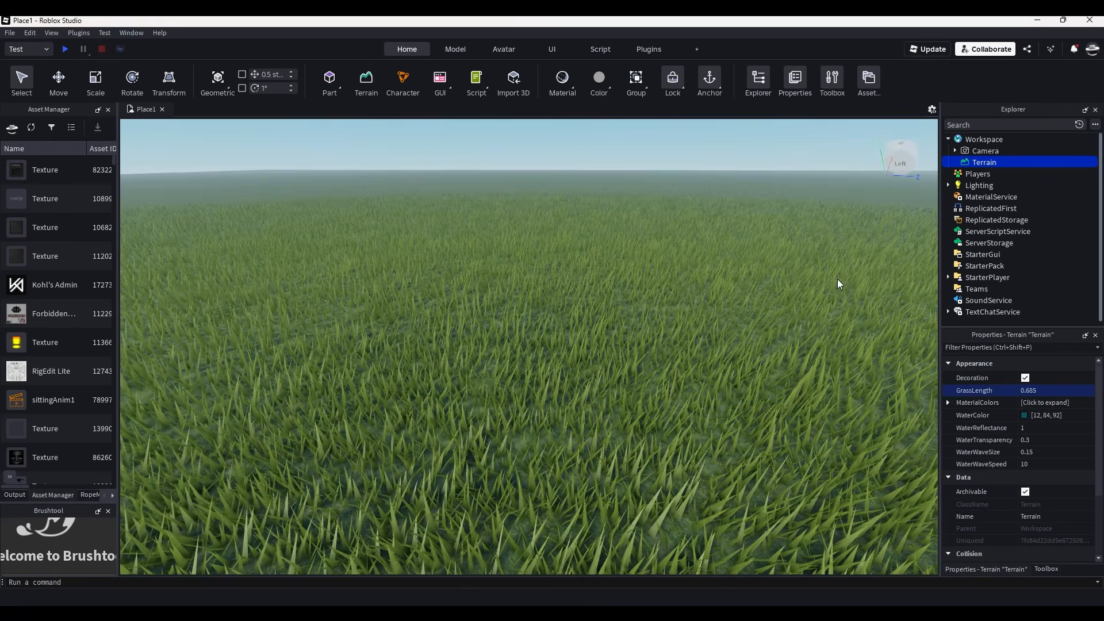
Open the Terrain Editor, show its Edit tools, and widen the panel area that holds them.
click(367, 84)
click(997, 569)
click(1027, 569)
click(1067, 569)
click(1010, 352)
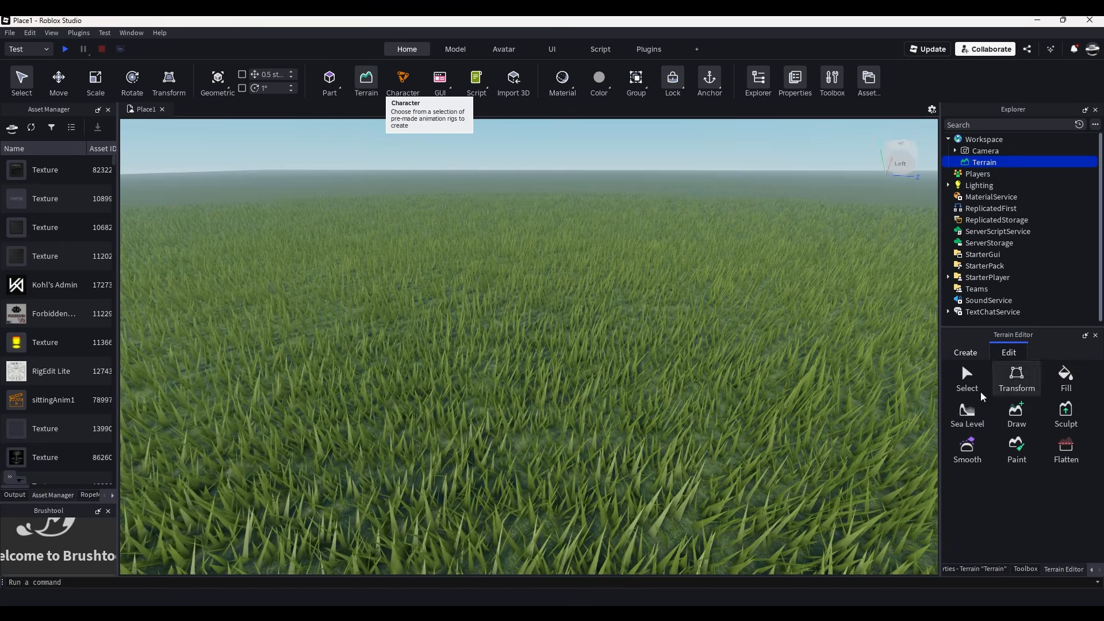
drag(943, 420, 841, 407)
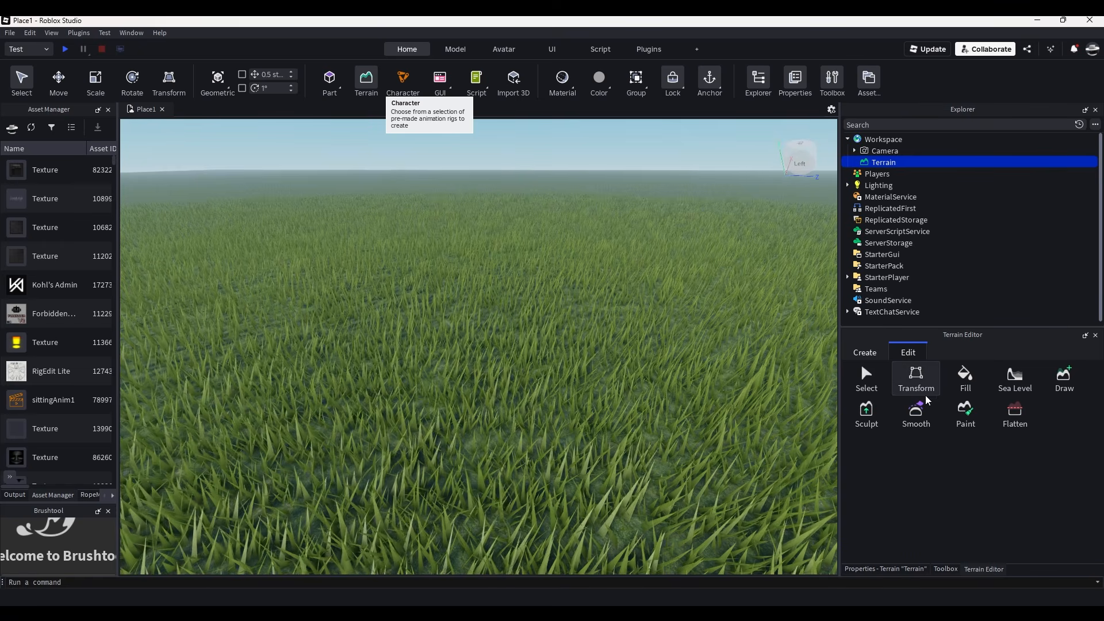
Draw trial freehand grass mounds on the flat ground with the spherical Draw brush in Add mode at size 6.
click(1063, 380)
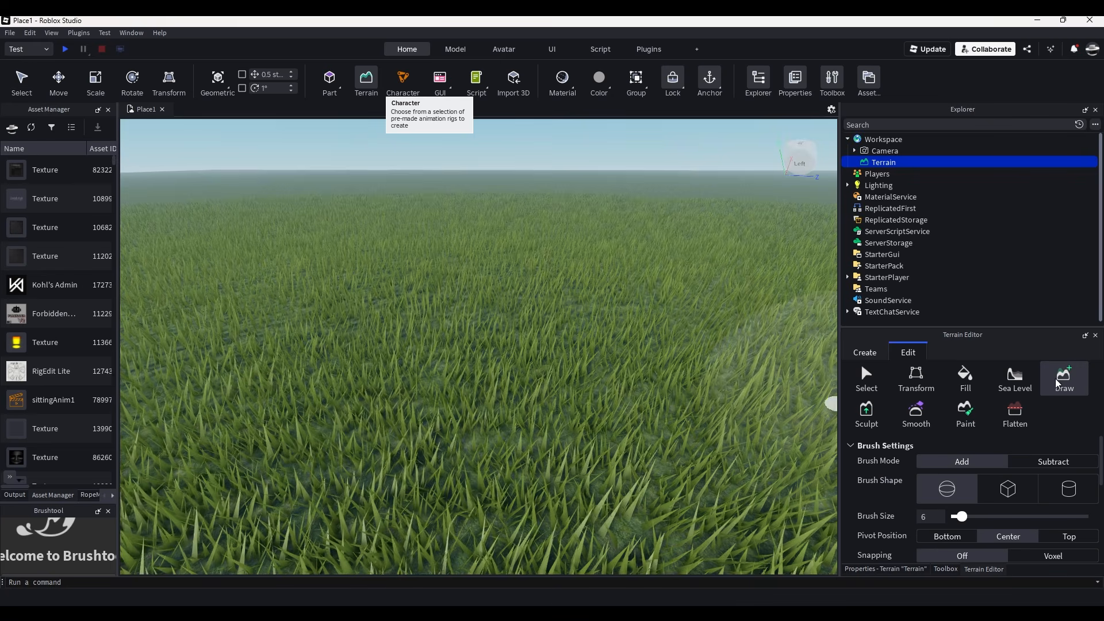
scroll(631, 365, down, 3)
mouse_move(567, 382)
mouse_down()
mouse_move(543, 374)
mouse_move(596, 339)
mouse_move(564, 319)
mouse_move(594, 331)
mouse_move(504, 351)
mouse_move(420, 347)
mouse_move(496, 352)
mouse_move(502, 403)
mouse_up()
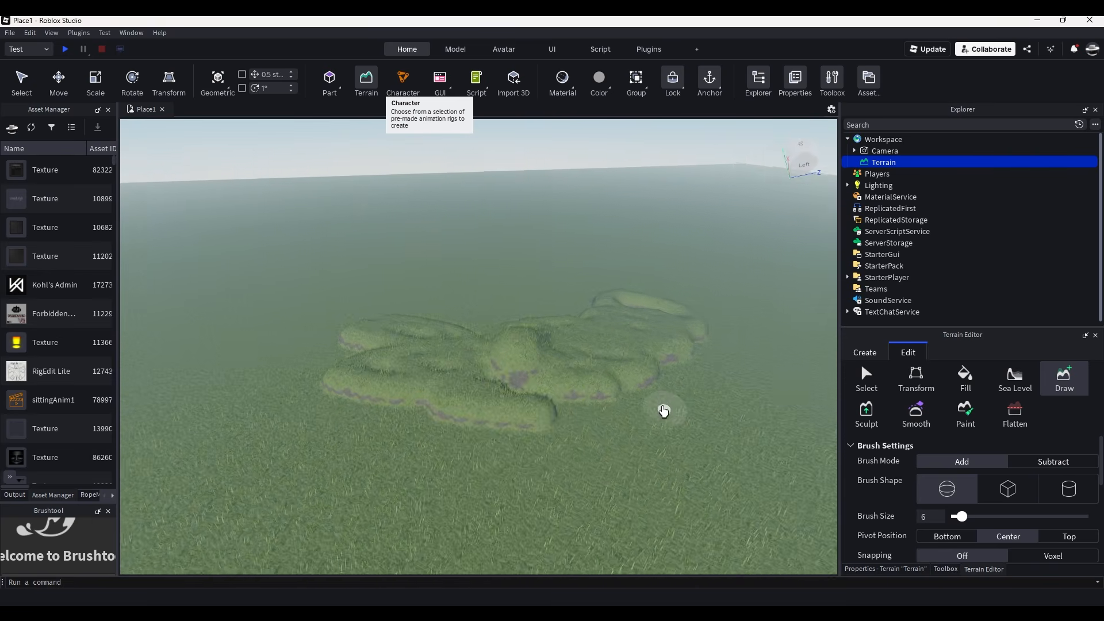
mouse_move(664, 395)
mouse_down()
mouse_move(501, 432)
mouse_move(478, 360)
mouse_move(582, 368)
mouse_move(533, 380)
mouse_up()
mouse_move(532, 380)
right_down()
mouse_move(564, 399)
mouse_move(629, 397)
right_up()
Undo all the trial mound strokes on the flat ground.
key(ctrl)
key(ctrl+z)
key(ctrl+z)
key(ctrl+z)
key(ctrl+z)
key(ctrl+z)
key(ctrl+z)
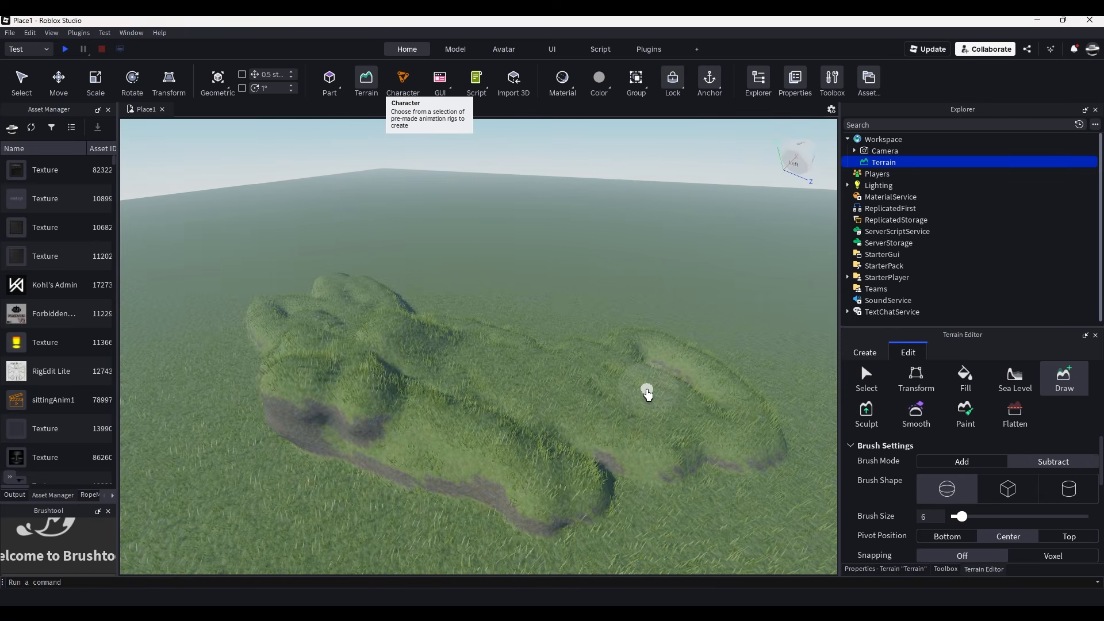
right_drag(648, 394, 662, 390)
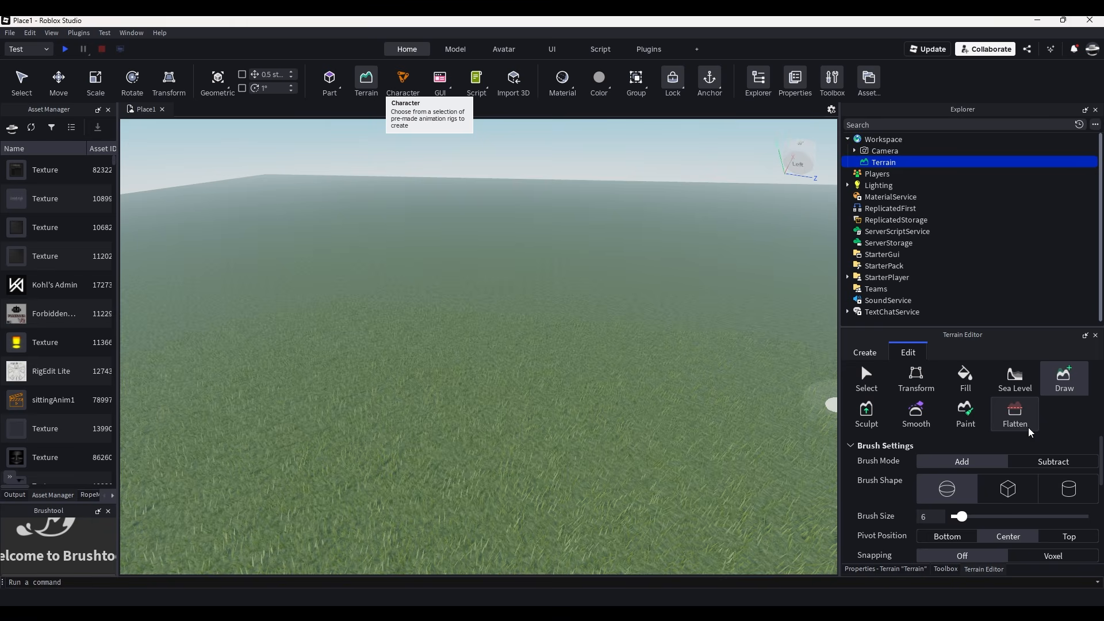
Change the Draw brush to a cylinder shape, look through its plane and material settings, and set its radius and height to 11.
click(1055, 481)
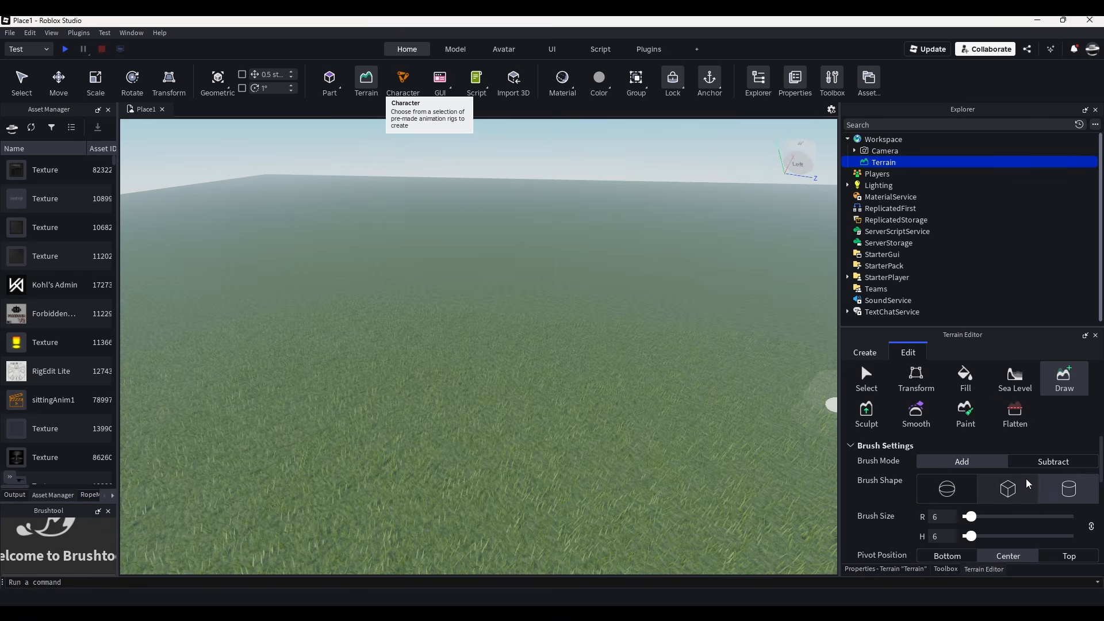
scroll(1012, 471, down, 3)
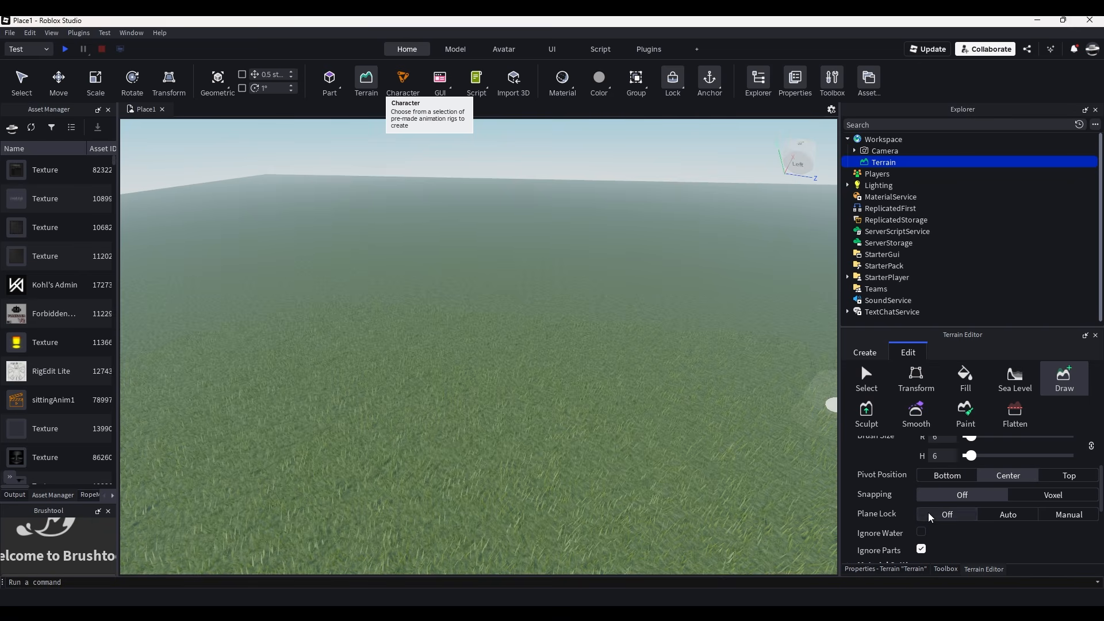
scroll(938, 495, down, 3)
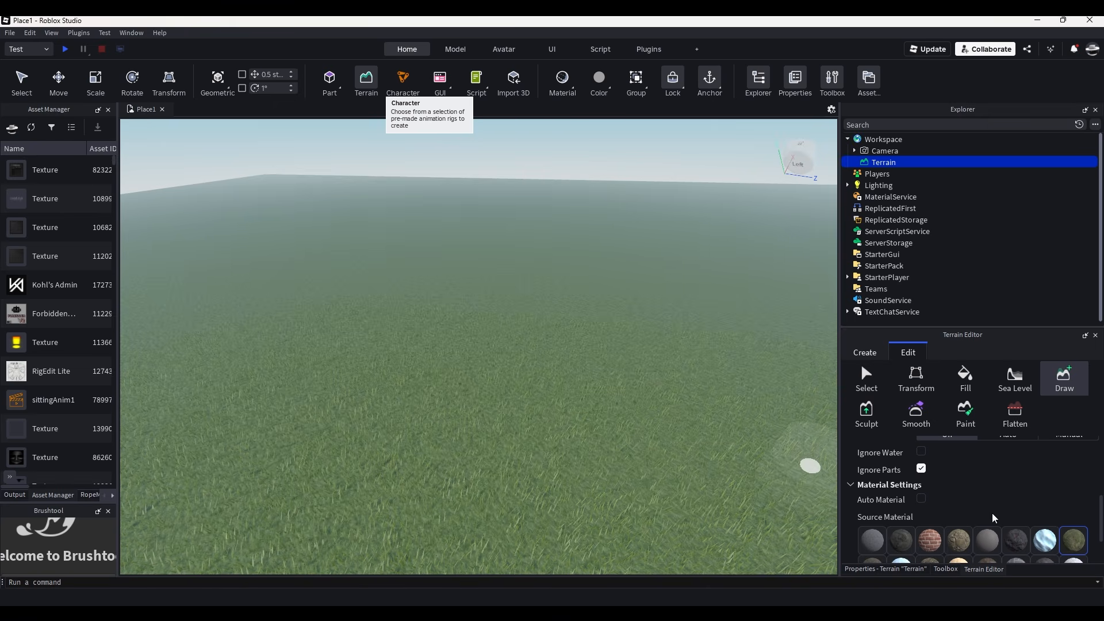
scroll(920, 460, down, 2)
scroll(972, 506, up, 5)
drag(972, 517, 981, 517)
Place a cluster of five adjoining cylindrical grass columns on the flat ground with the size 11 brush.
mouse_move(670, 412)
right_down()
mouse_move(616, 393)
mouse_move(717, 419)
mouse_move(629, 412)
right_up()
click(486, 347)
mouse_move(568, 364)
right_down()
mouse_move(648, 437)
mouse_move(582, 399)
right_up()
key(s)
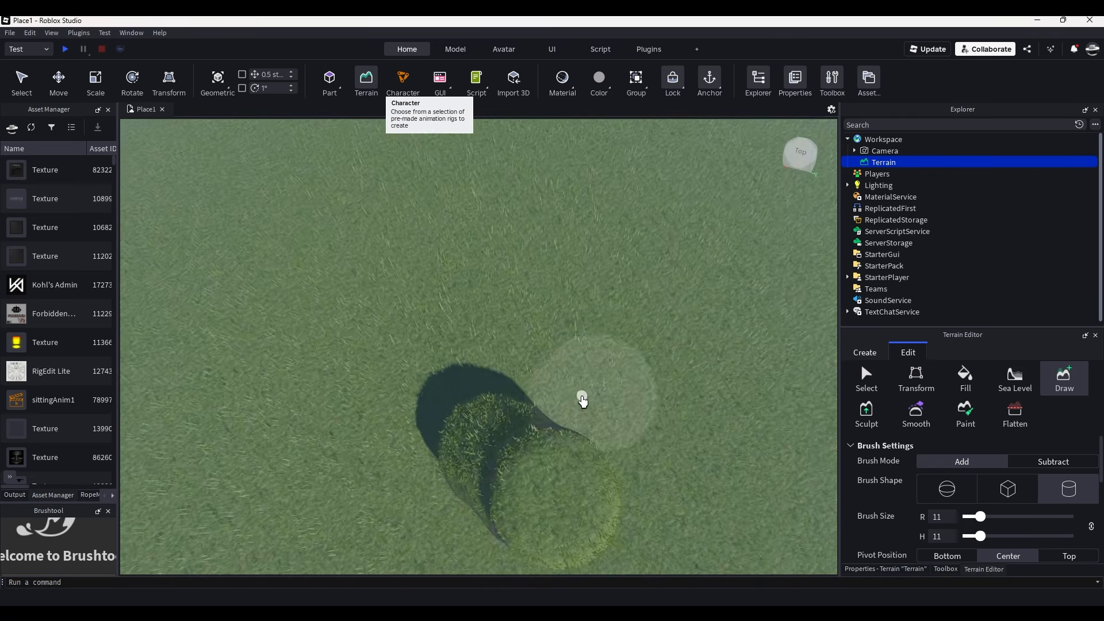
click(582, 400)
click(510, 370)
click(462, 423)
key(d)
click(476, 448)
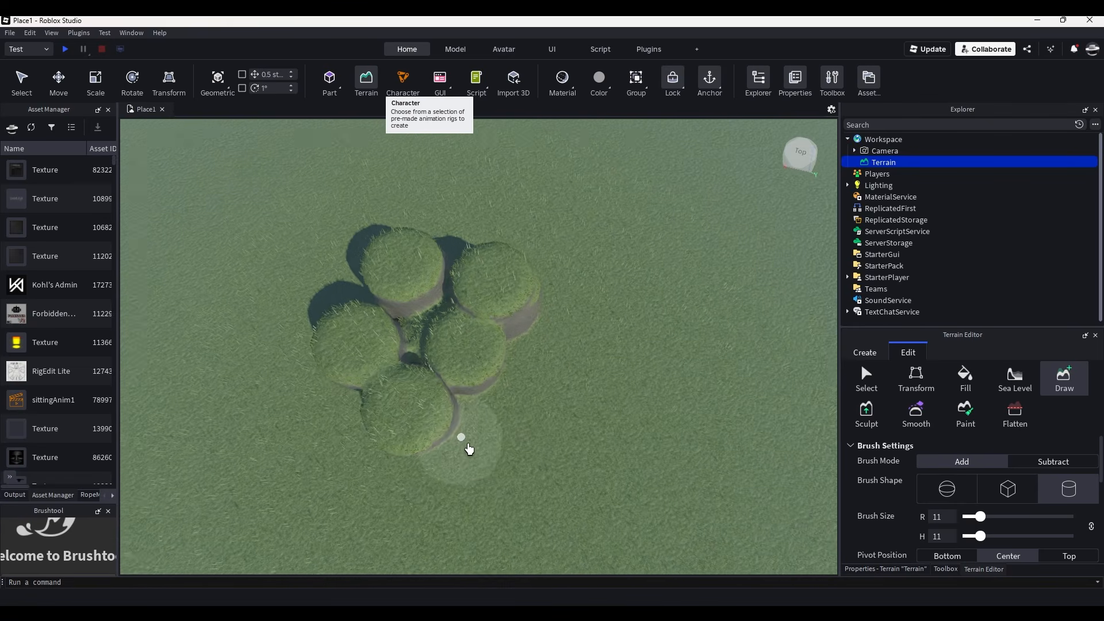
Extend the cluster with more size 11 cylindrical columns, stacking some taller and adding others beside the front edge.
click(461, 444)
click(501, 387)
key(s)
click(512, 464)
click(481, 448)
click(403, 432)
mouse_move(547, 382)
right_down()
mouse_move(572, 374)
mouse_move(586, 326)
mouse_move(543, 303)
right_up()
key(w)
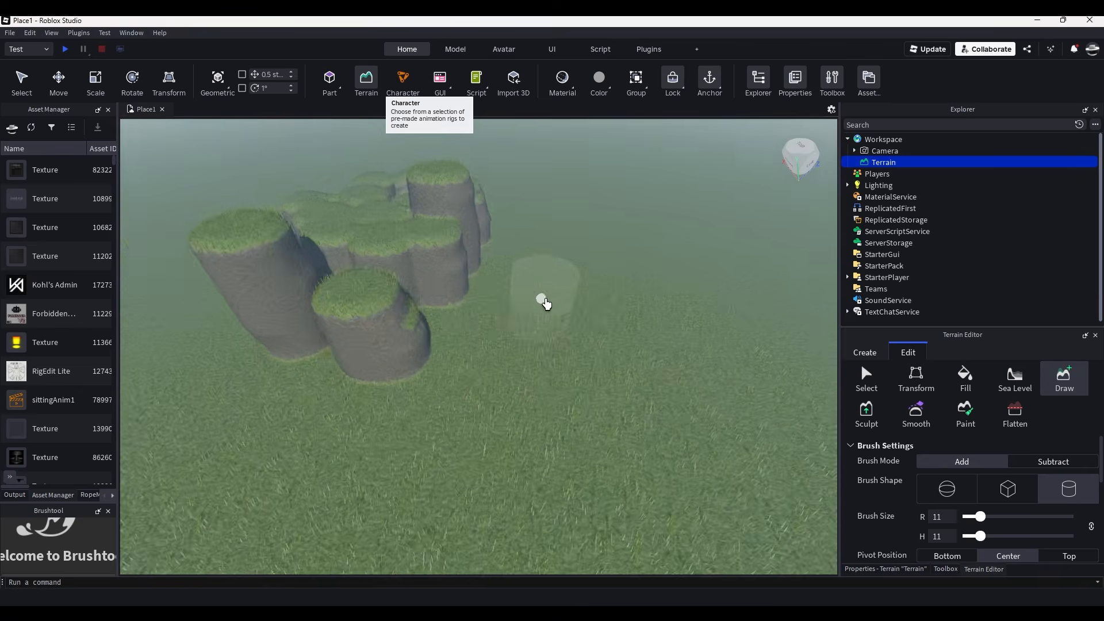
key(w)
click(456, 327)
click(421, 361)
key(s)
Reduce the cylinder brush to radius and height 3 and draw small mounds along the base of the front columns.
drag(970, 519, 961, 519)
mouse_move(540, 411)
right_down()
mouse_move(478, 395)
mouse_move(458, 373)
right_up()
key(w)
key(a)
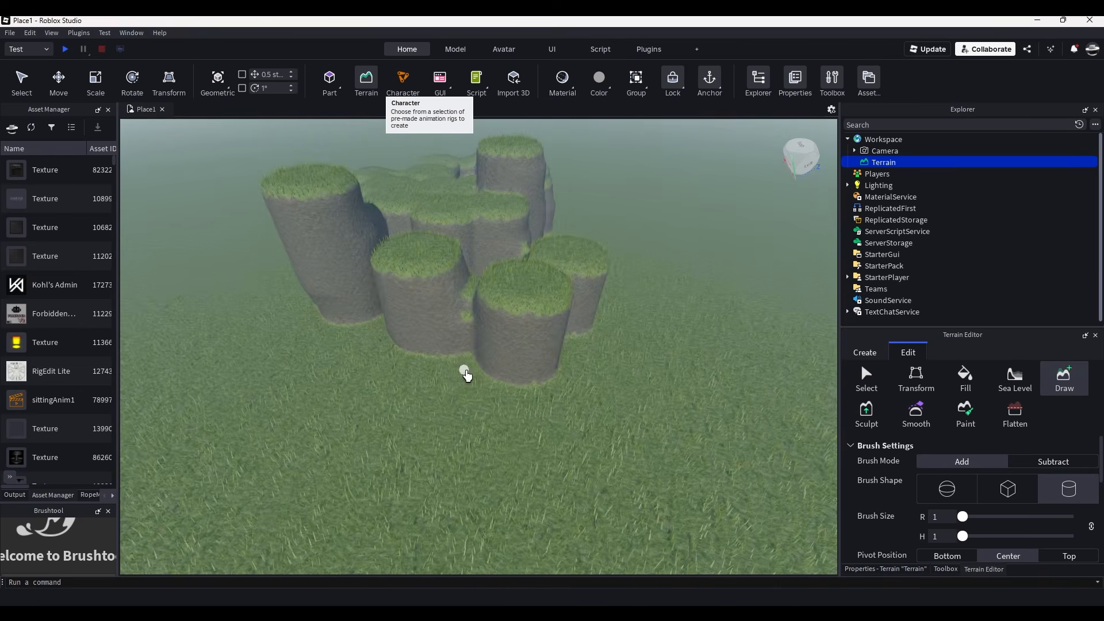
drag(963, 517, 966, 518)
key(w)
key(a)
mouse_move(529, 364)
mouse_down()
mouse_move(512, 340)
mouse_move(558, 366)
mouse_up()
key(s)
key(d)
click(560, 369)
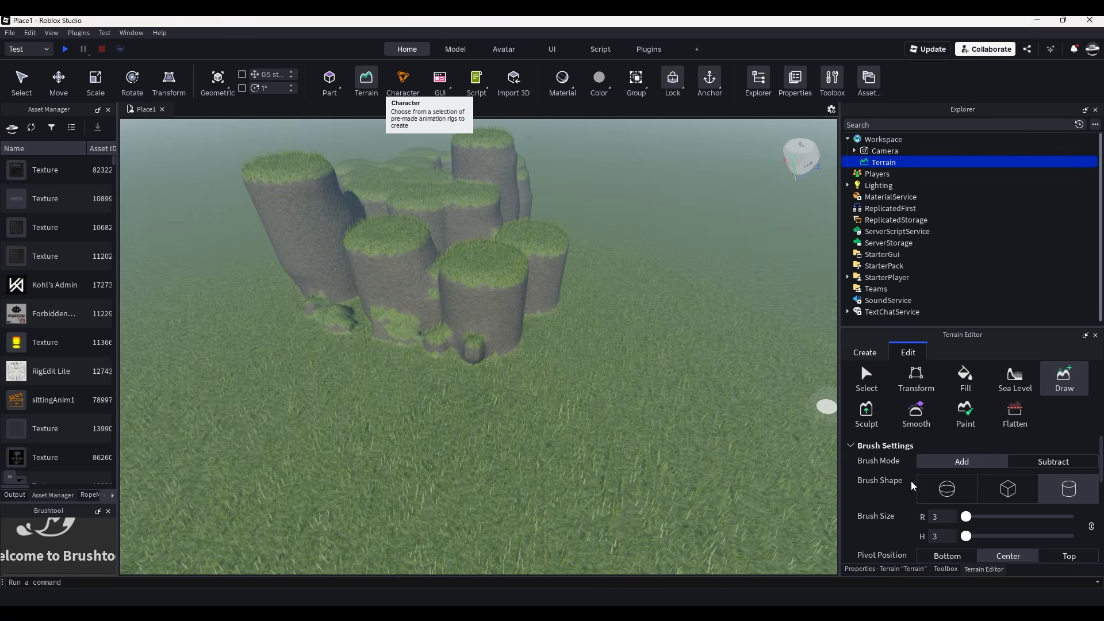
Set the cylinder brush to radius and height 7 and add medium columns around the sides of the cluster.
drag(968, 518, 973, 518)
key(a)
click(518, 357)
right_drag(518, 357, 488, 316)
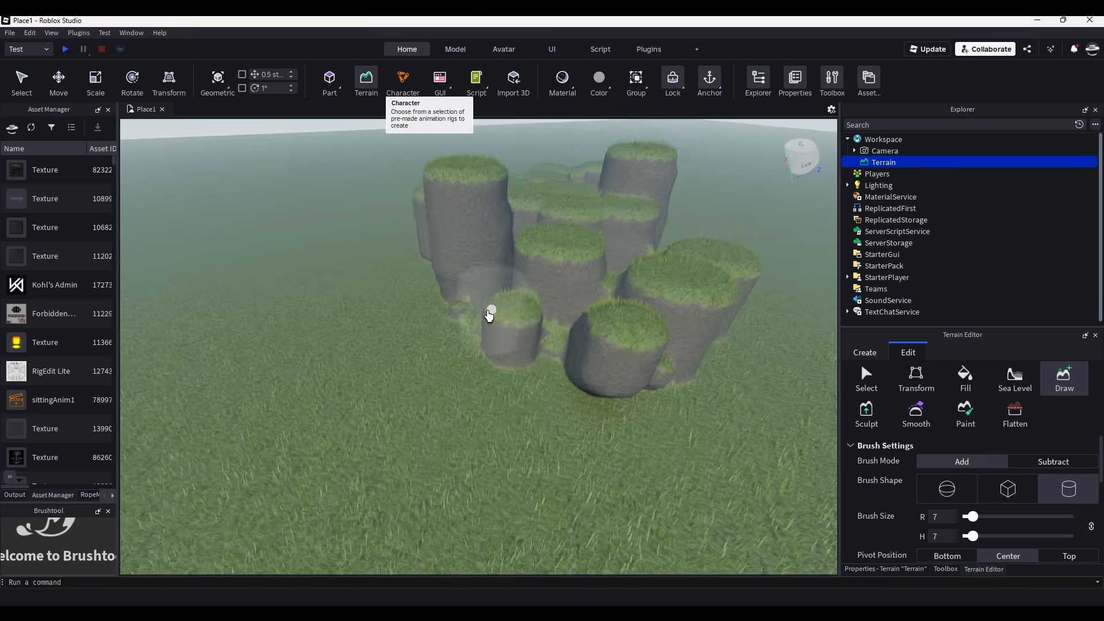
key(w)
click(555, 326)
key(a)
key(a)
click(530, 295)
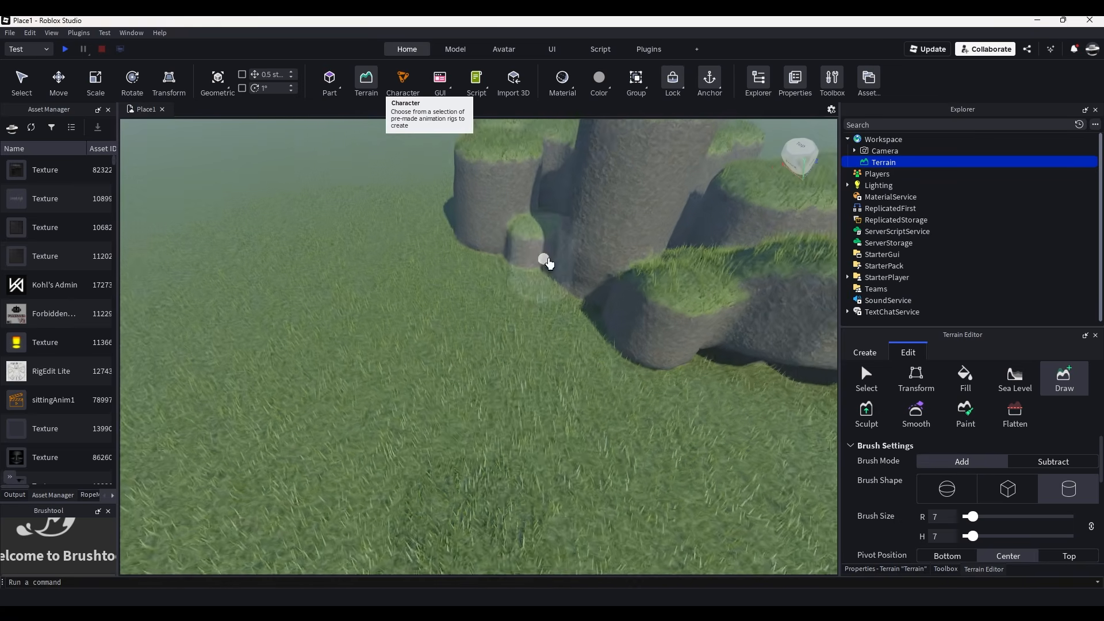
click(545, 261)
key(s)
key(d)
right_drag(661, 341, 555, 272)
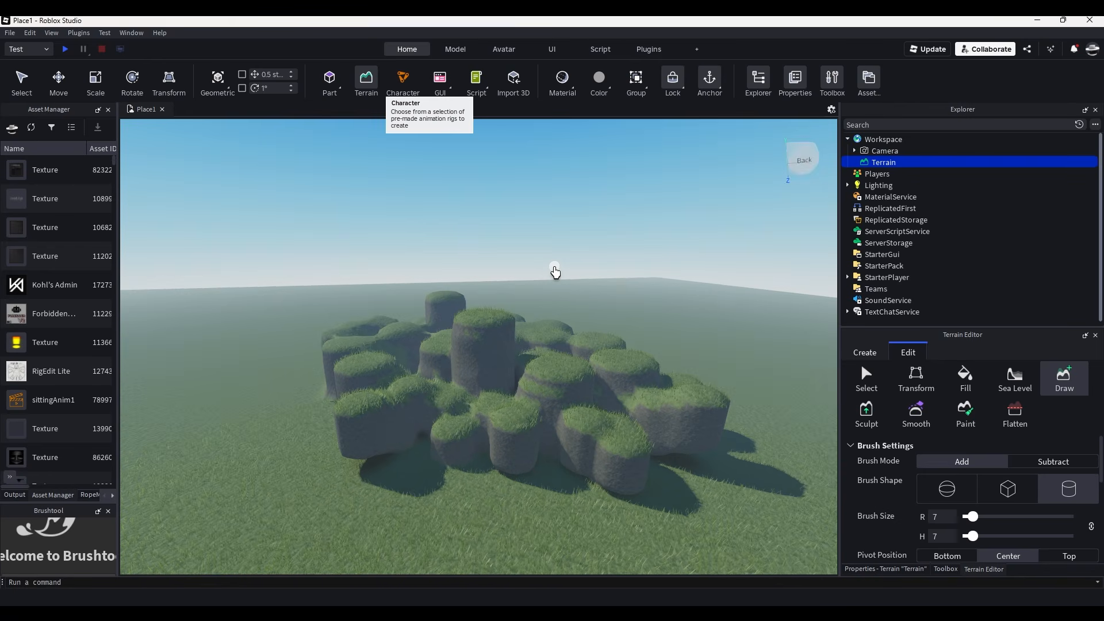
right_drag(669, 304, 827, 345)
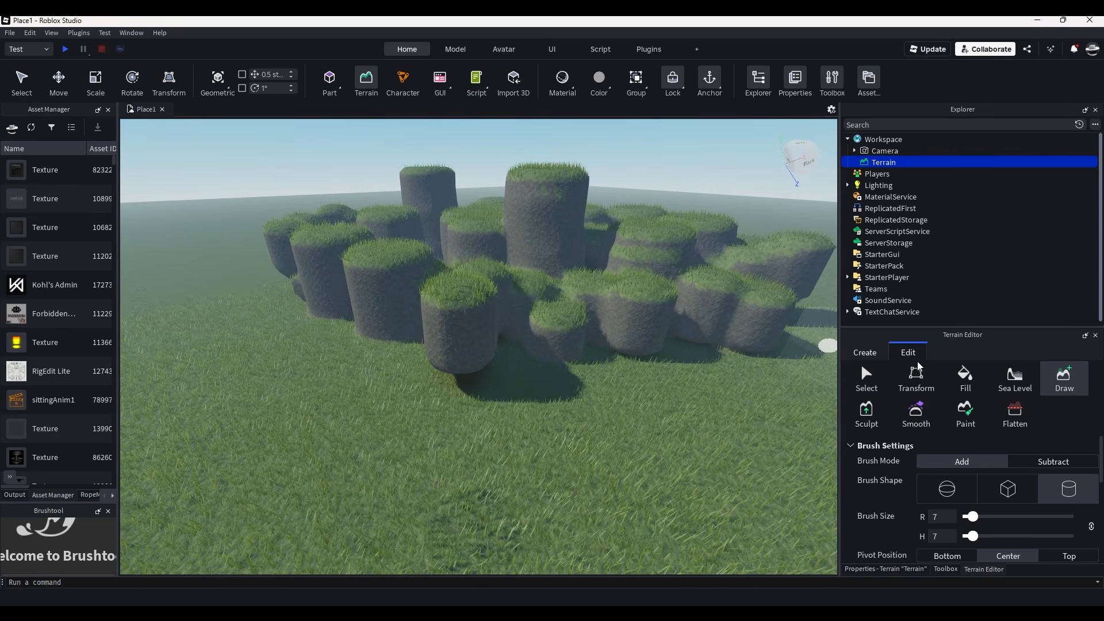
Activate the Sculpt tool and review its brush and material settings.
click(870, 416)
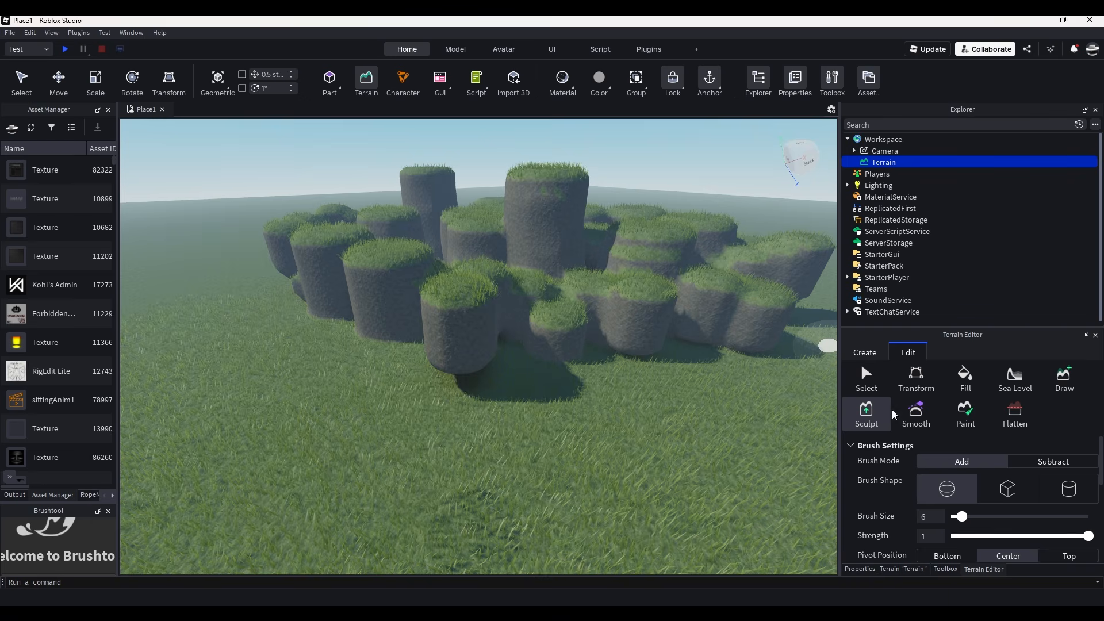
scroll(1070, 495, down, 5)
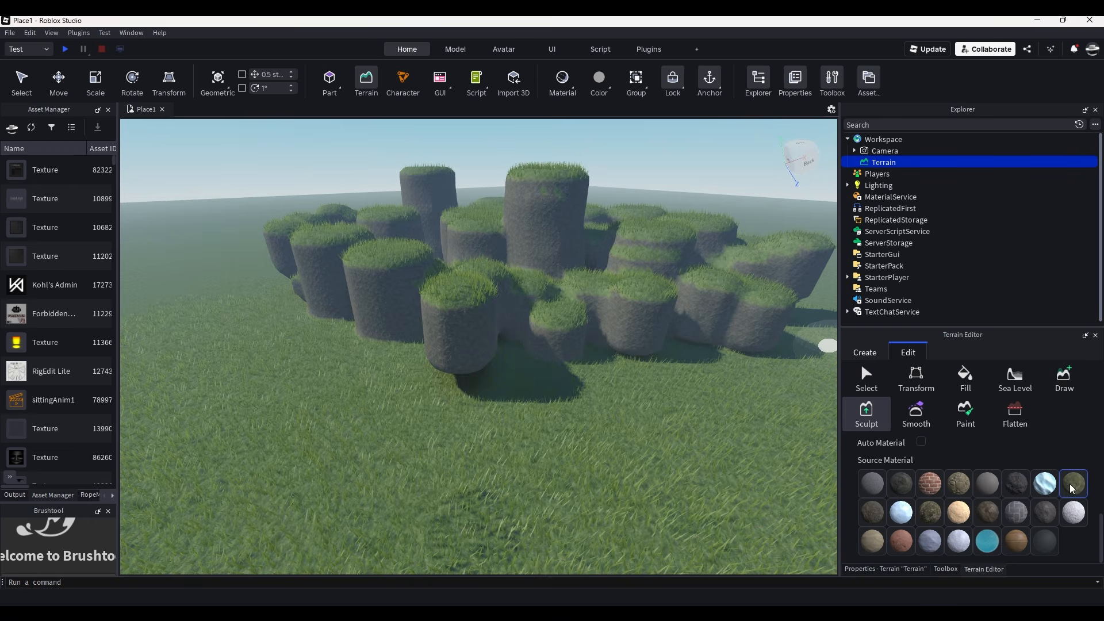
scroll(1071, 487, up, 5)
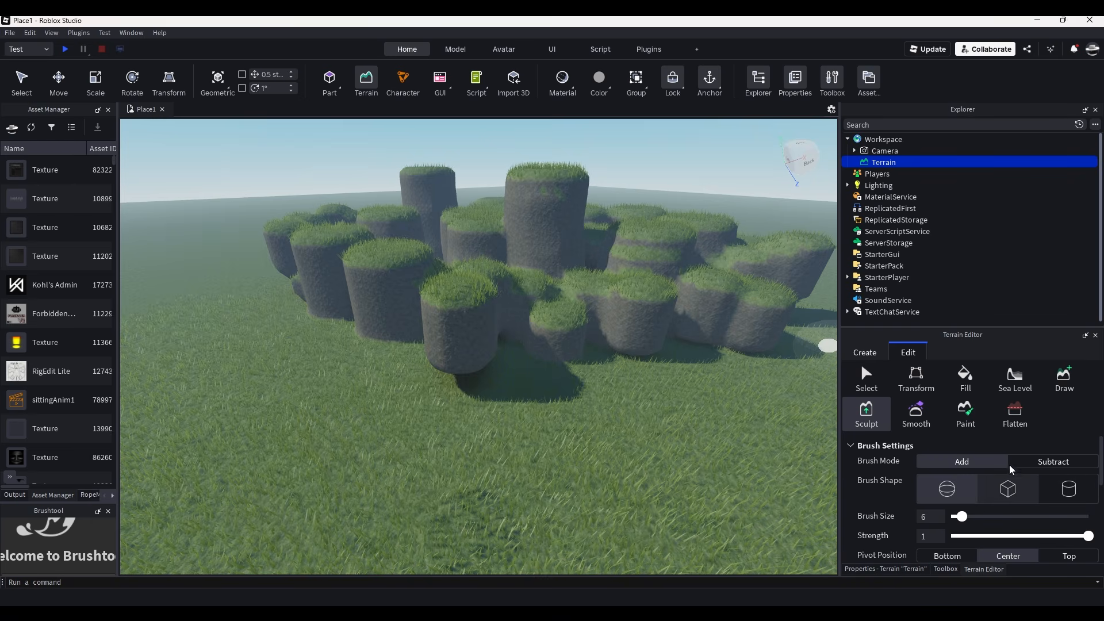
scroll(998, 481, down, 2)
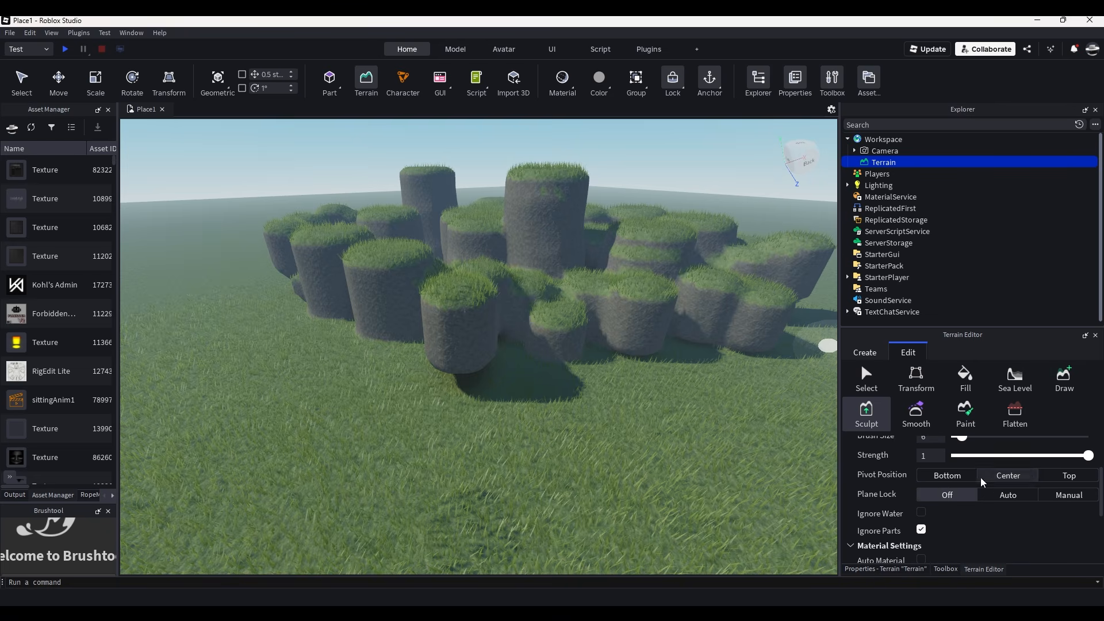
scroll(981, 517, up, 2)
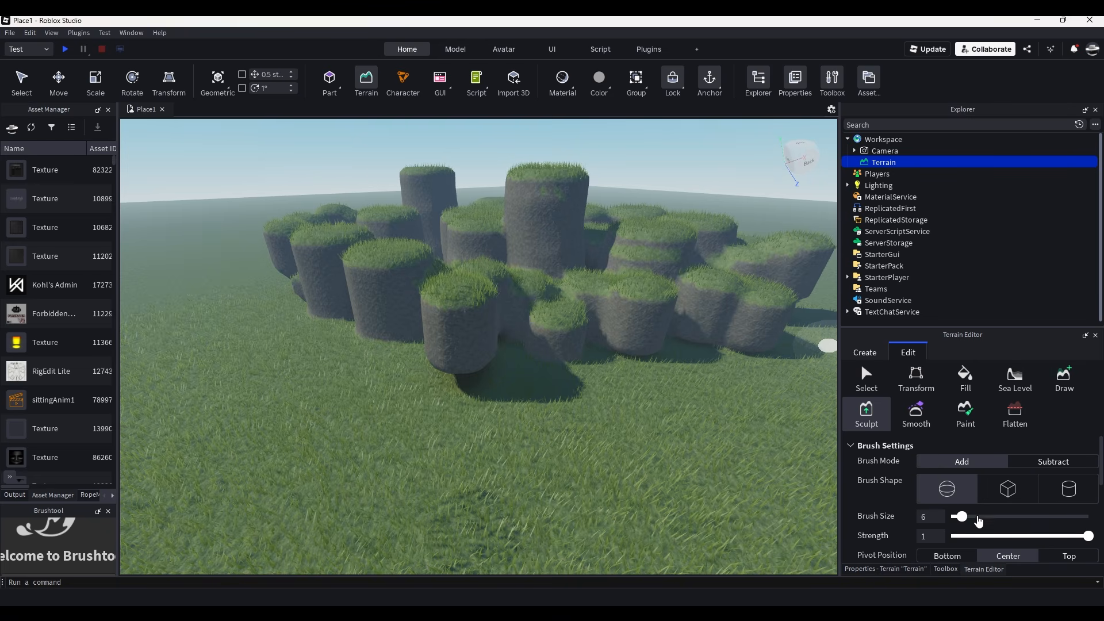
Sculpt terrain beneath the overhanging front column in Add mode with the size 6 spherical brush to fill its undercut base.
scroll(584, 356, up, 10)
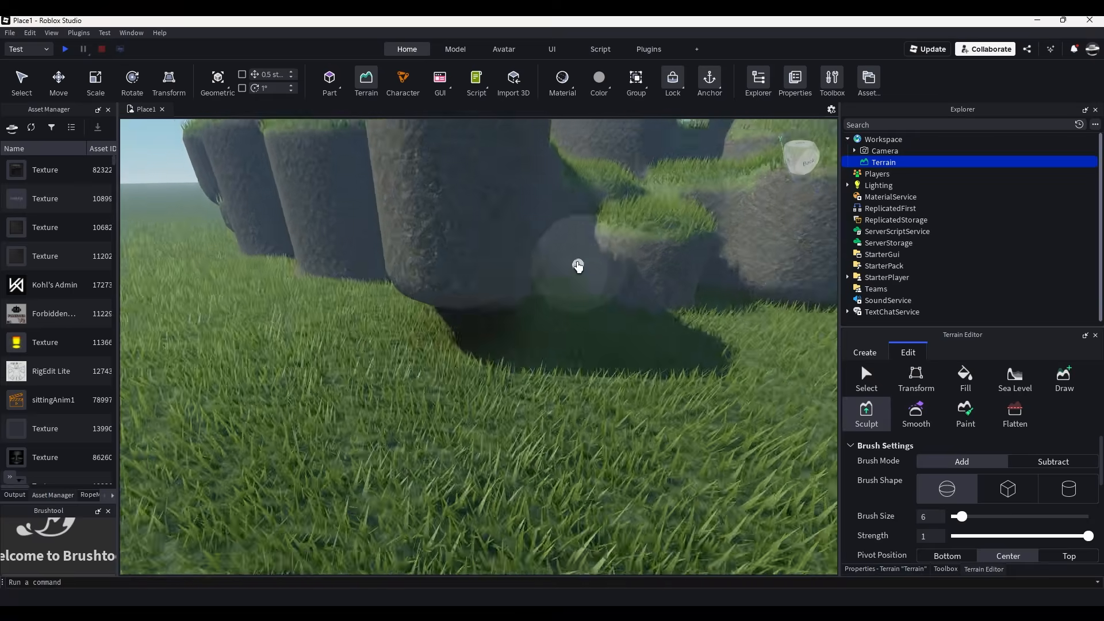
key(e)
key(q)
key(a)
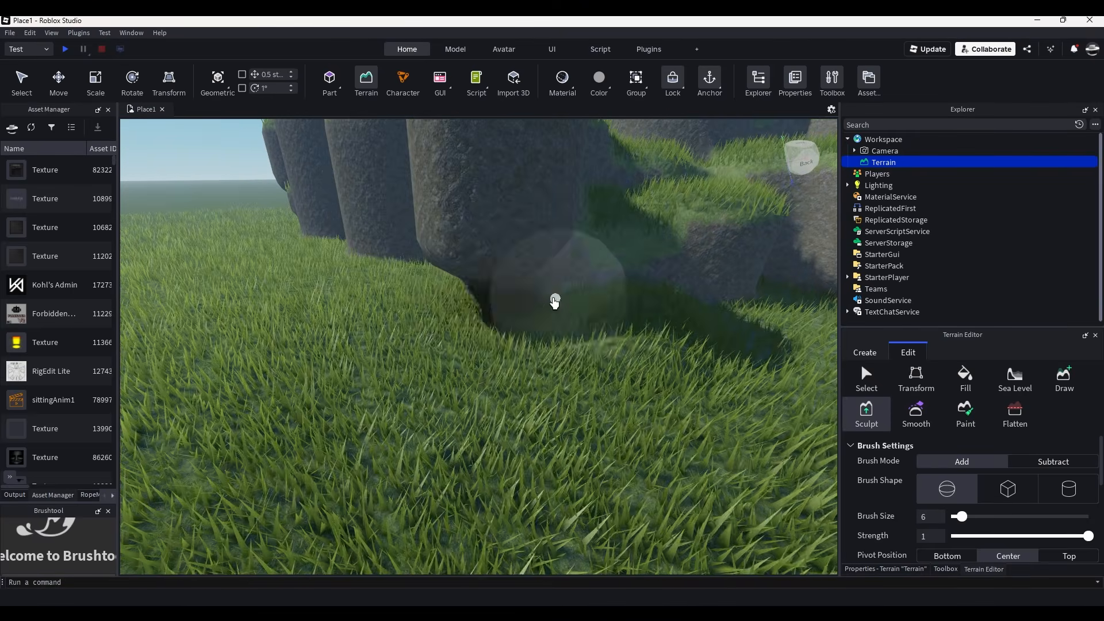
mouse_move(482, 299)
right_down()
mouse_move(552, 310)
mouse_move(559, 301)
mouse_move(562, 322)
mouse_move(585, 300)
mouse_move(521, 242)
mouse_move(525, 271)
right_up()
mouse_move(525, 271)
mouse_down()
mouse_move(513, 264)
mouse_move(551, 286)
mouse_move(518, 291)
mouse_move(496, 323)
mouse_move(597, 347)
mouse_move(595, 328)
mouse_move(629, 353)
mouse_move(517, 326)
mouse_move(500, 305)
mouse_move(529, 310)
mouse_up()
key(s)
key(w)
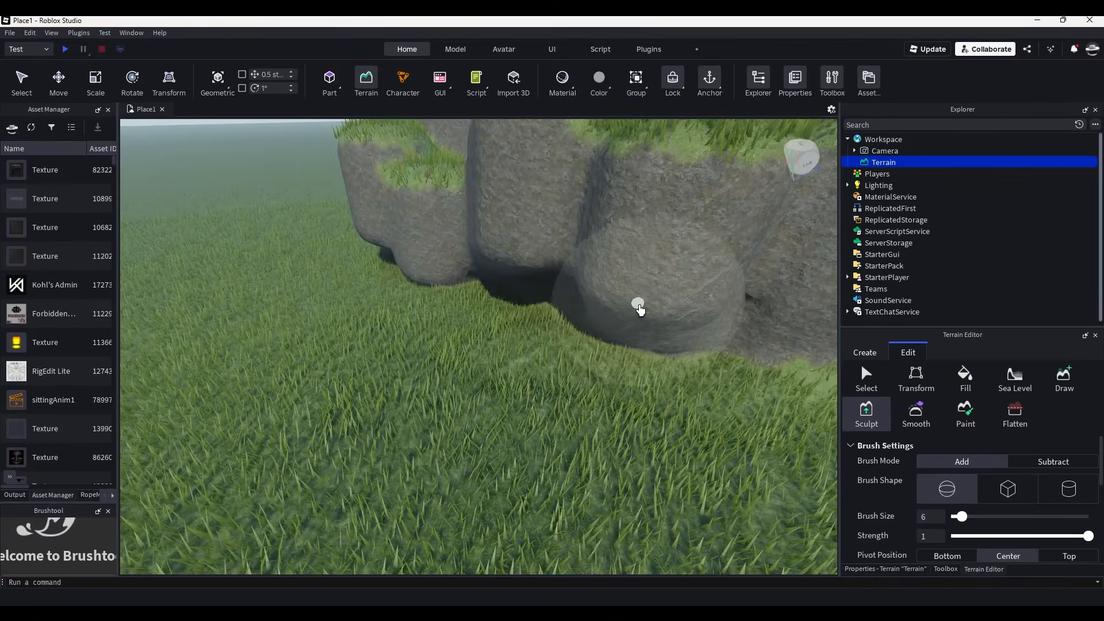
Sculpt the bases and sides of the neighbouring columns in Add mode to blend them into the ground.
key(d)
mouse_move(593, 294)
mouse_down()
mouse_move(436, 304)
mouse_move(505, 271)
mouse_move(584, 308)
mouse_move(530, 301)
mouse_move(604, 322)
mouse_move(545, 308)
mouse_move(631, 278)
mouse_move(491, 278)
mouse_move(571, 301)
mouse_move(515, 309)
mouse_move(572, 291)
mouse_move(518, 294)
mouse_move(585, 290)
mouse_move(529, 278)
mouse_up()
key(s)
right_drag(529, 278, 419, 406)
drag(420, 407, 527, 379)
mouse_move(528, 380)
right_down()
mouse_move(557, 374)
mouse_move(592, 399)
mouse_move(660, 409)
mouse_move(523, 355)
mouse_move(517, 321)
right_up()
key(s)
key(a)
key(w)
key(s)
key(a)
key(w)
key(s)
Sculpt across the column tops and gaps in Add mode to merge the cluster into one continuous rocky hill.
mouse_move(517, 321)
mouse_down()
mouse_move(468, 395)
mouse_move(584, 374)
mouse_move(547, 440)
mouse_move(511, 437)
mouse_move(513, 451)
mouse_move(449, 474)
mouse_move(494, 400)
mouse_move(498, 424)
mouse_move(561, 398)
mouse_move(438, 439)
mouse_move(511, 344)
mouse_move(557, 326)
mouse_move(523, 368)
mouse_move(403, 317)
mouse_up()
key(a)
key(d)
key(s)
mouse_move(403, 317)
right_down()
mouse_move(387, 318)
mouse_move(449, 278)
mouse_move(439, 267)
mouse_move(464, 289)
mouse_move(488, 264)
mouse_move(452, 271)
right_up()
key(s)
key(a)
key(w)
key(d)
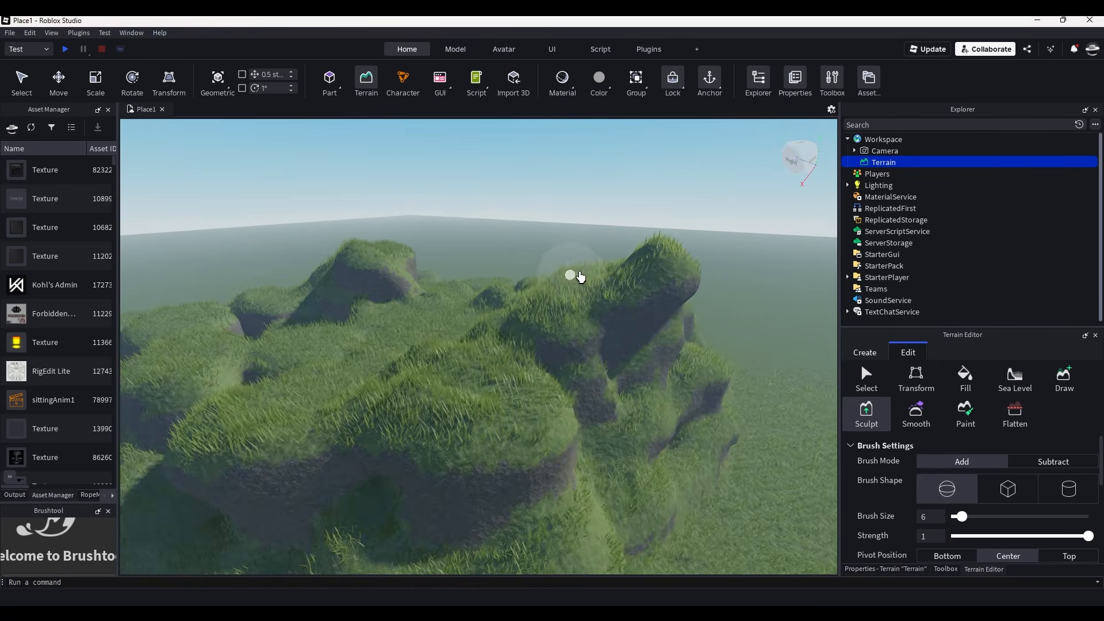
Switch Sculpt to Subtract with brush size 10 and strength 0.61, and wear down the protruding peak on the hill.
click(1034, 462)
key(e)
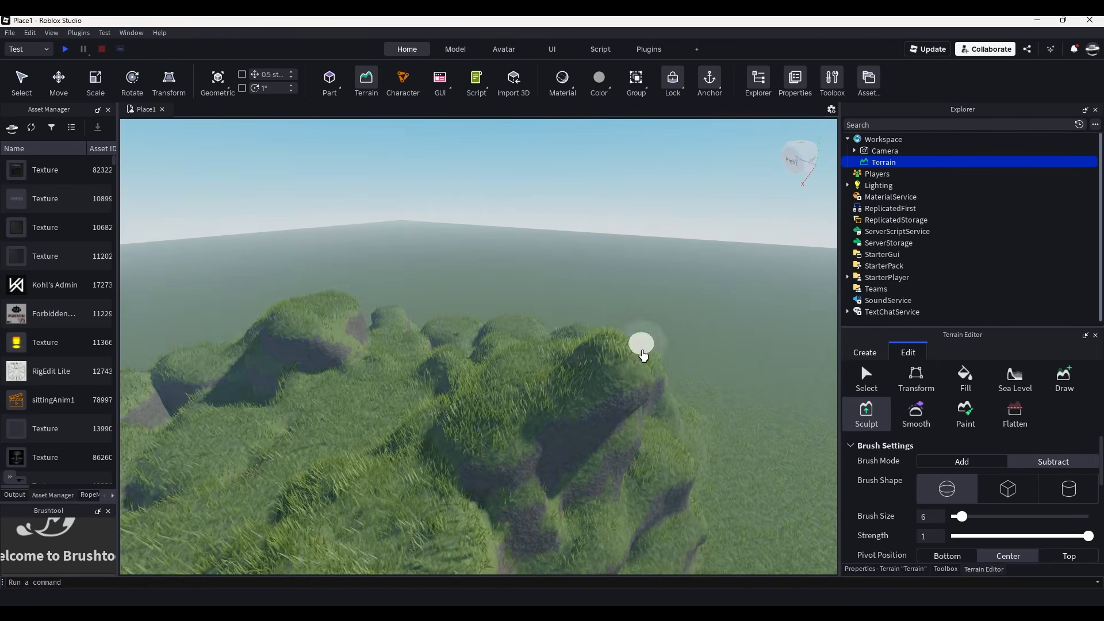
scroll(643, 351, up, 3)
drag(962, 516, 971, 517)
drag(1052, 538, 1035, 537)
drag(624, 342, 570, 334)
right_drag(570, 333, 532, 328)
key(d)
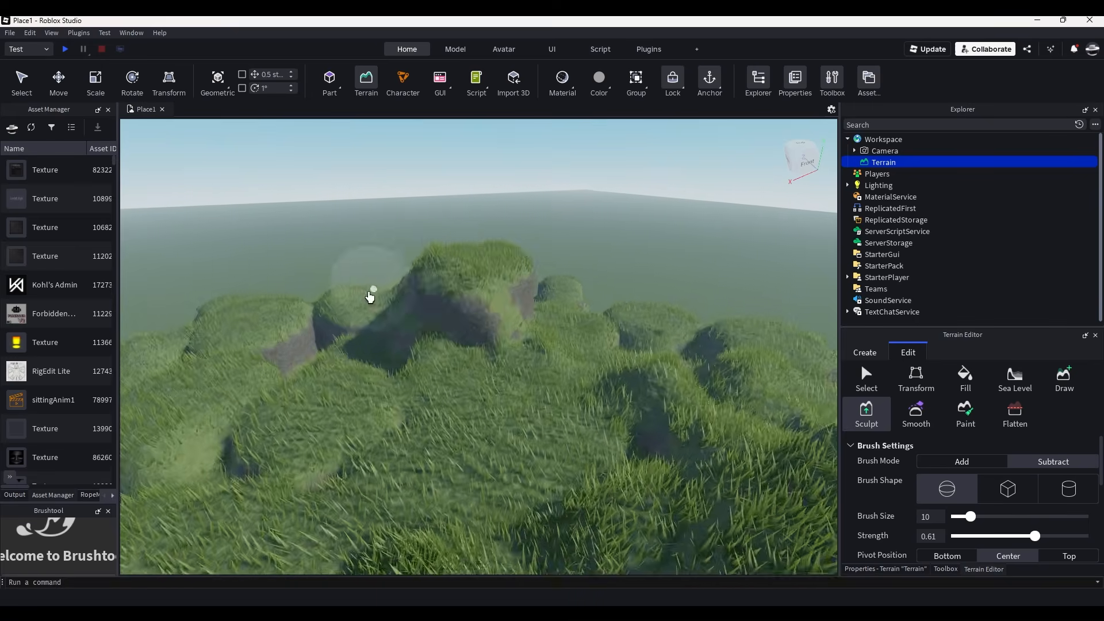
Switch Sculpt back to Add mode and fill the dark holes and gaps between the hill's column tops.
key(e)
mouse_move(498, 400)
right_down()
mouse_move(451, 410)
mouse_move(454, 311)
mouse_move(476, 354)
right_up()
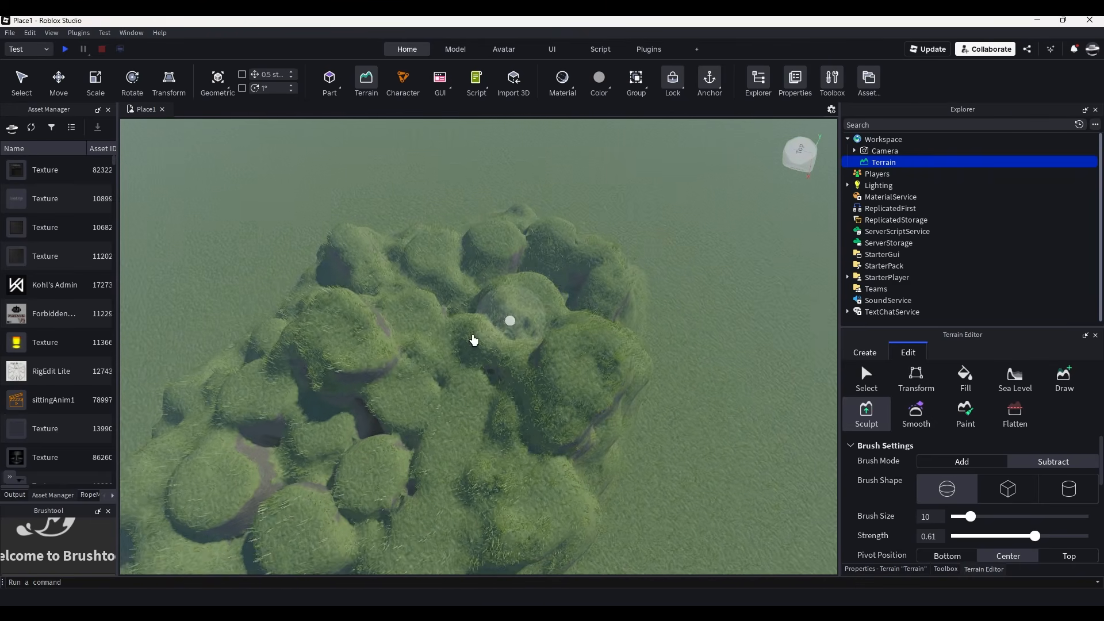
key(w)
right_drag(611, 401, 541, 344)
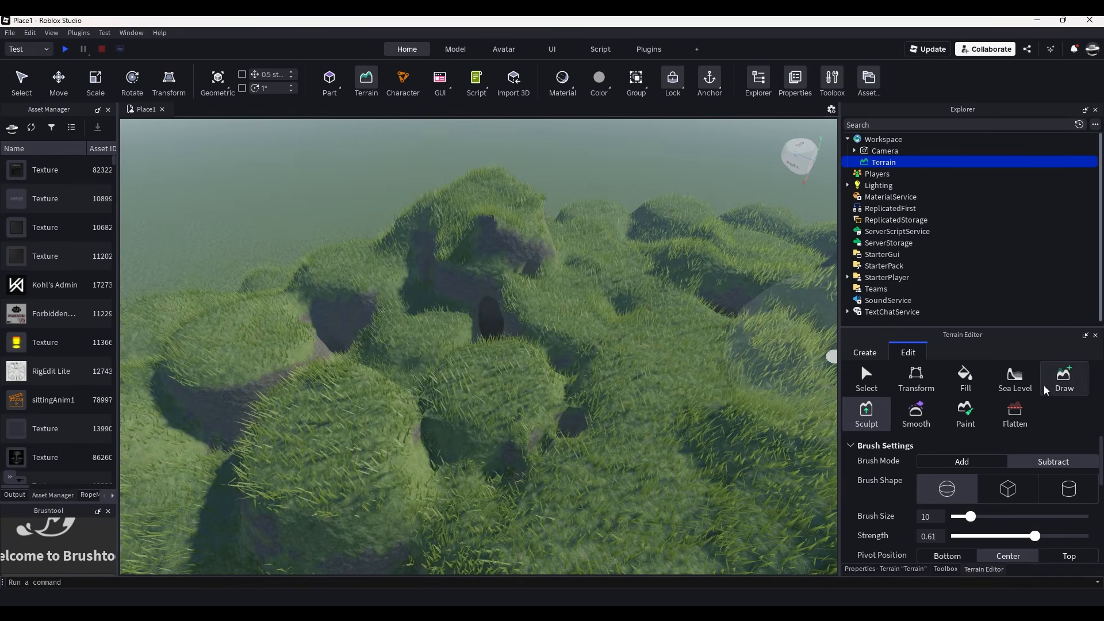
click(986, 461)
key(w)
mouse_move(543, 378)
right_down()
mouse_move(611, 372)
mouse_move(434, 387)
right_up()
drag(434, 387, 485, 346)
mouse_move(489, 393)
mouse_down()
mouse_move(364, 323)
mouse_move(523, 286)
mouse_move(444, 375)
mouse_move(320, 321)
mouse_up()
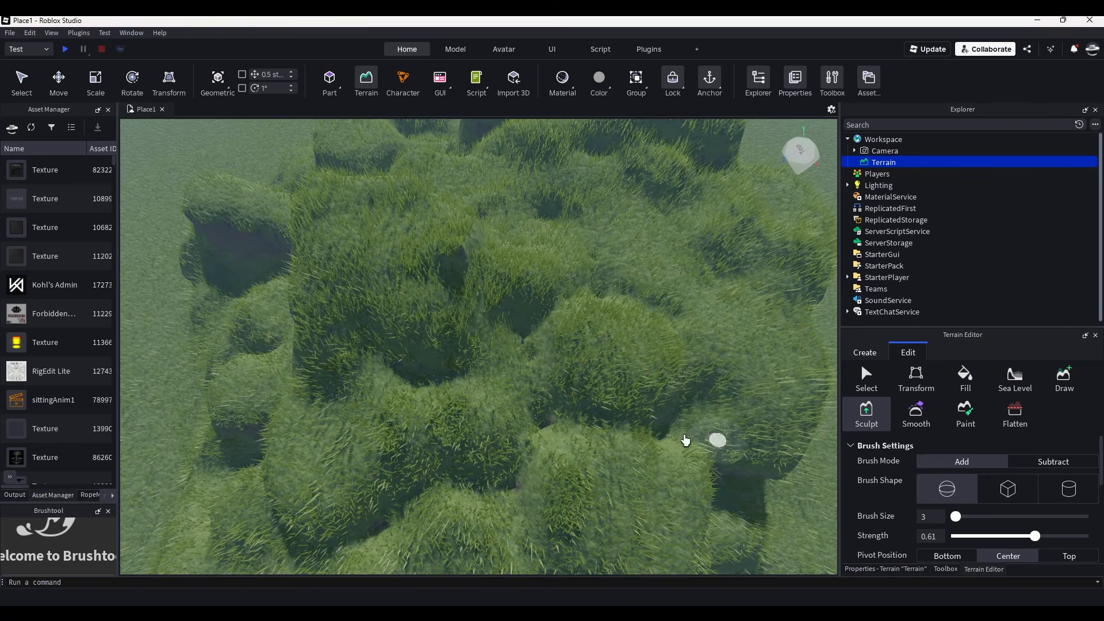
Fill the narrow crevices between the hill's columns in Add mode with the size 3 spherical brush.
key(w)
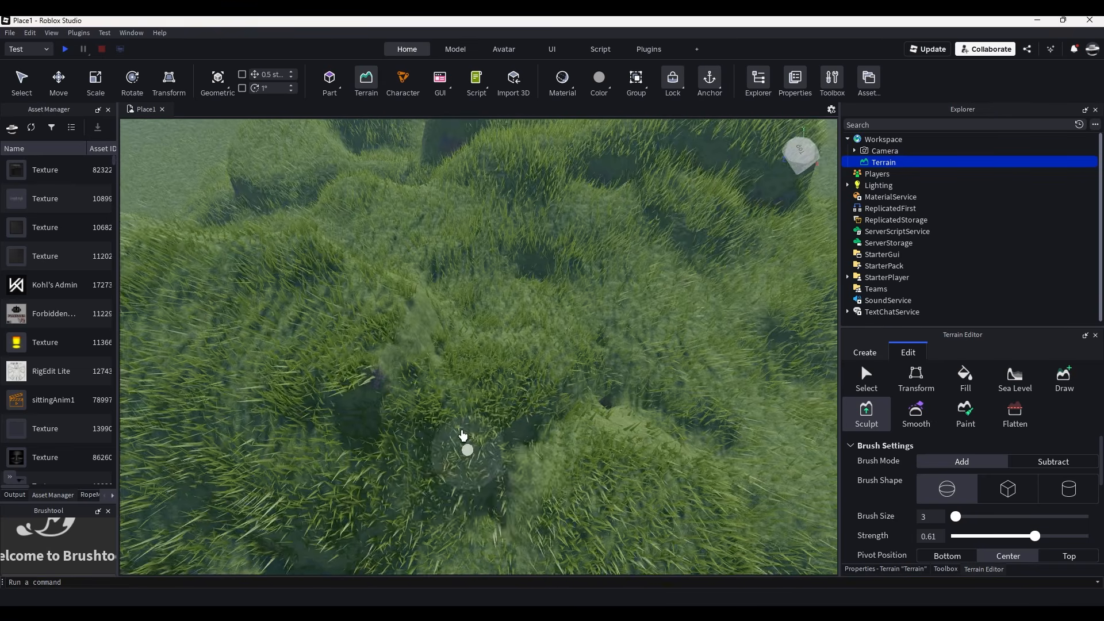
right_drag(461, 434, 448, 407)
key(s)
right_drag(518, 378, 595, 407)
key(w)
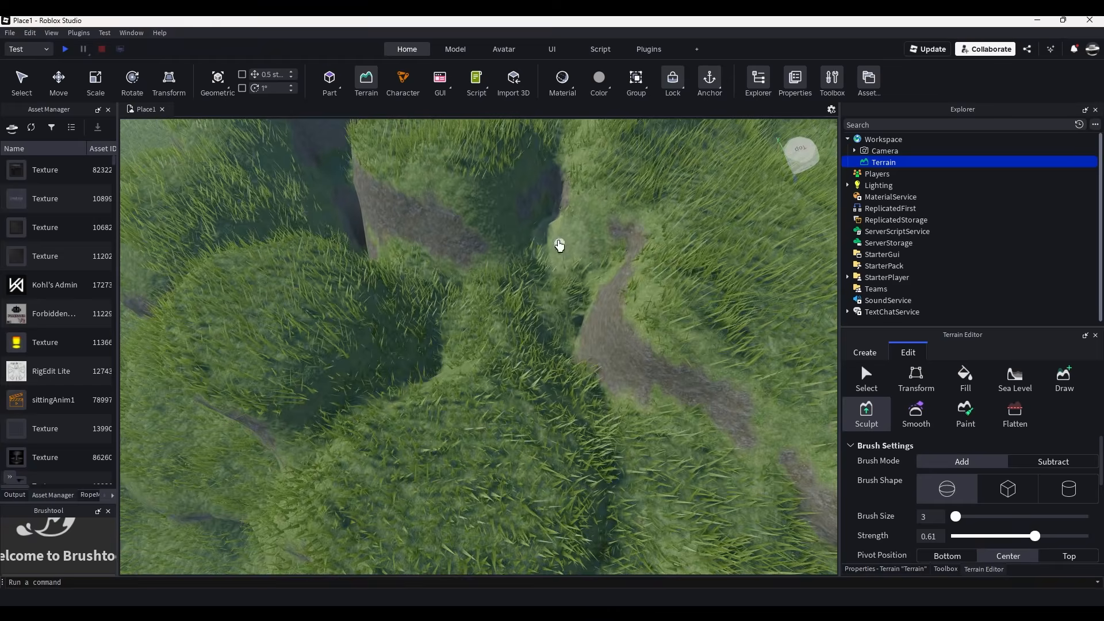
mouse_move(577, 306)
right_down()
mouse_move(464, 348)
mouse_move(469, 309)
right_up()
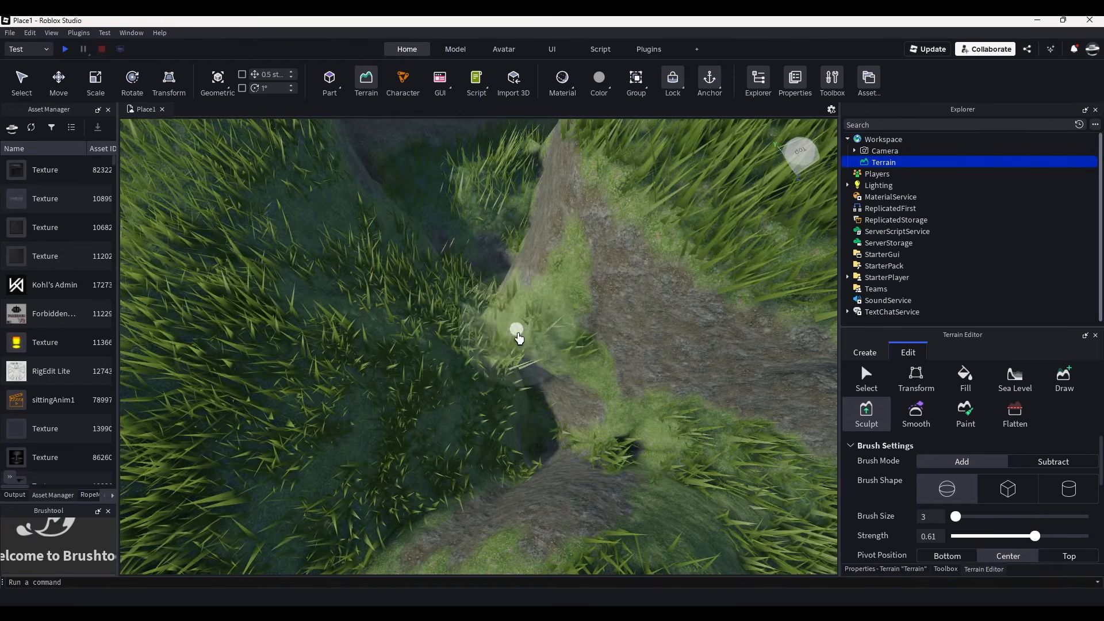
key(w)
mouse_move(545, 431)
mouse_down()
mouse_move(522, 321)
mouse_move(463, 339)
mouse_move(558, 316)
mouse_move(621, 385)
mouse_up()
key(s)
drag(602, 306, 619, 268)
mouse_move(619, 269)
right_down()
mouse_move(604, 318)
mouse_move(601, 292)
right_up()
key(s)
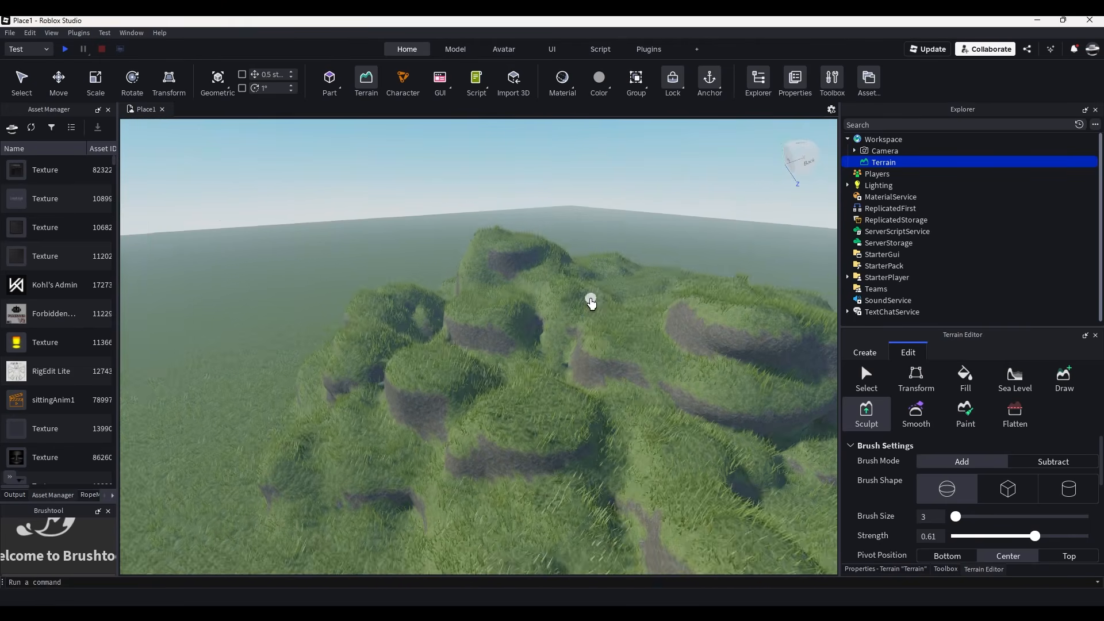
Set up the Paint tool with the Ground material and brush size 3, and test it on the hillside.
key(w)
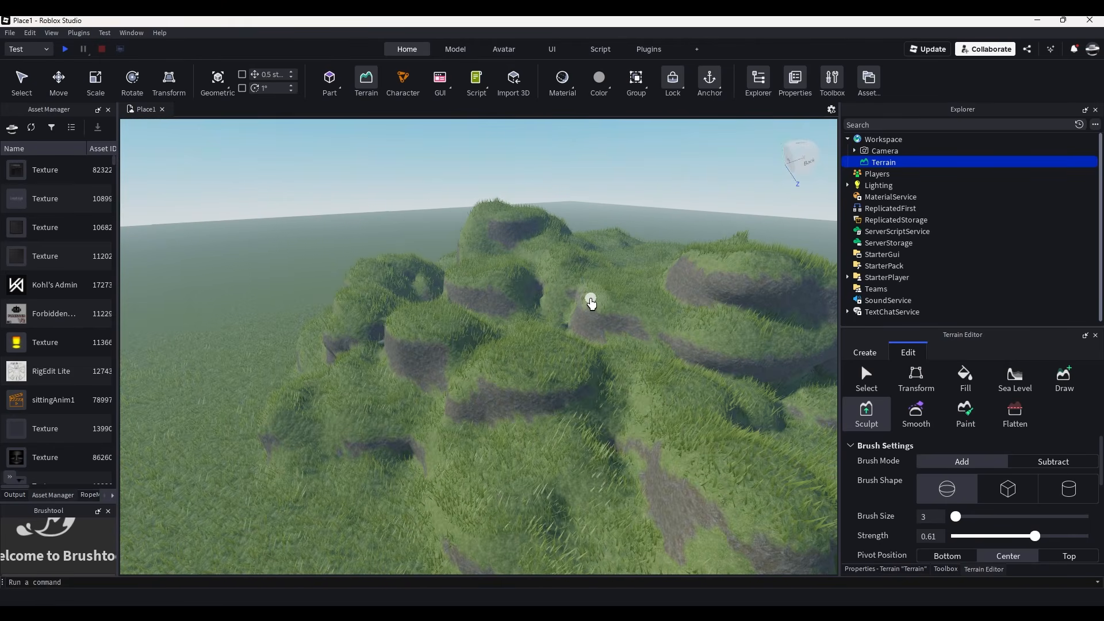
click(973, 408)
scroll(1028, 480, down, 5)
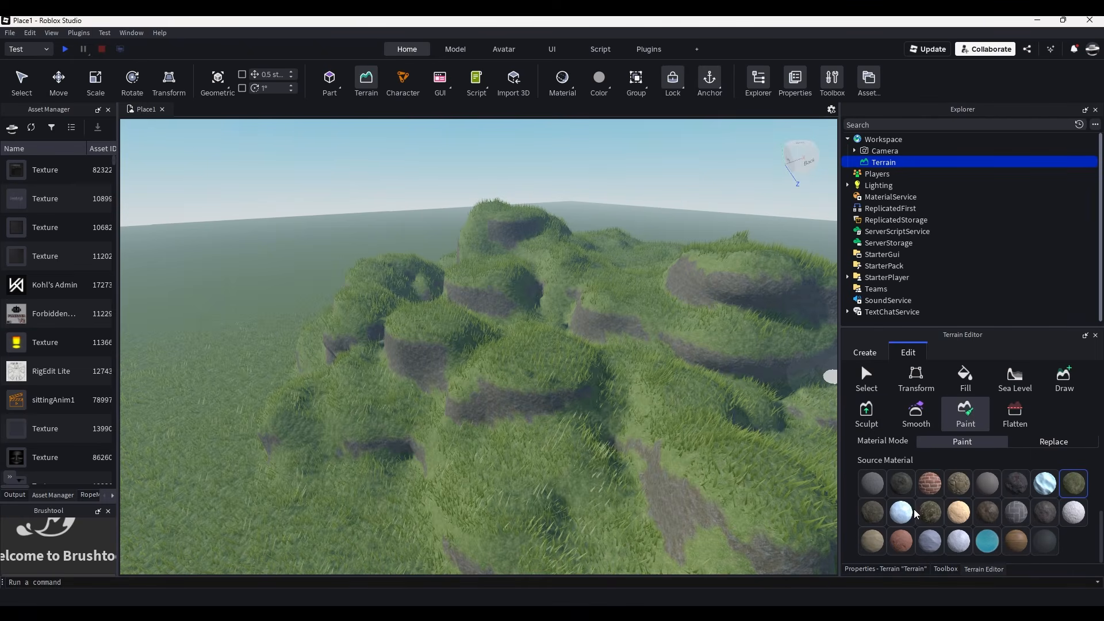
click(872, 511)
mouse_move(694, 495)
mouse_down()
mouse_move(685, 461)
mouse_move(695, 505)
mouse_up()
scroll(695, 505, up, 2)
scroll(974, 475, up, 5)
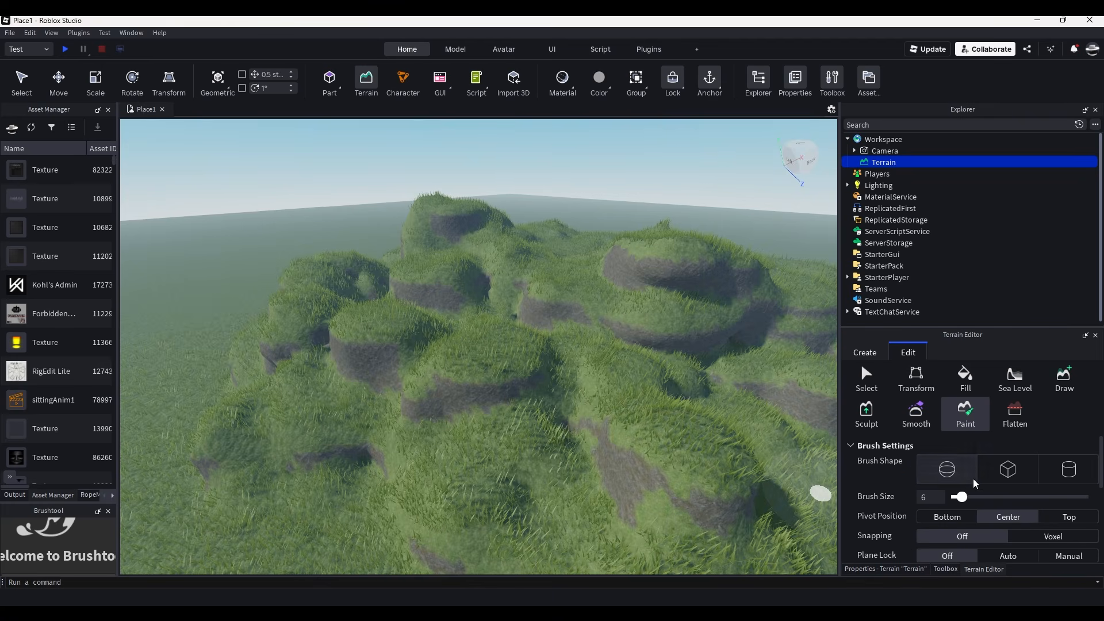
drag(962, 498, 956, 498)
scroll(724, 460, up, 3)
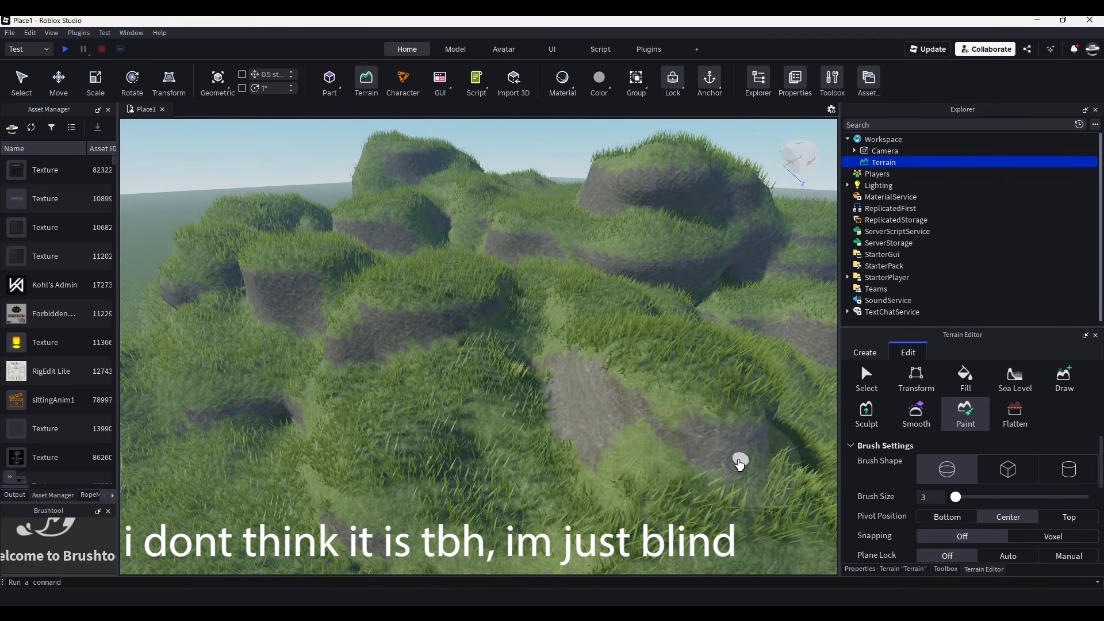
Undo the test paint on the hillside and paint a Ground patch on the flat grass in front of the hill.
scroll(592, 488, down, 3)
key(ctrl+z)
mouse_move(592, 489)
right_down()
mouse_move(572, 455)
mouse_move(621, 469)
right_up()
click(571, 464)
Paint a Mud patch next to the Ground patch, select the Rock material, and undo the last stroke.
scroll(972, 474, down, 5)
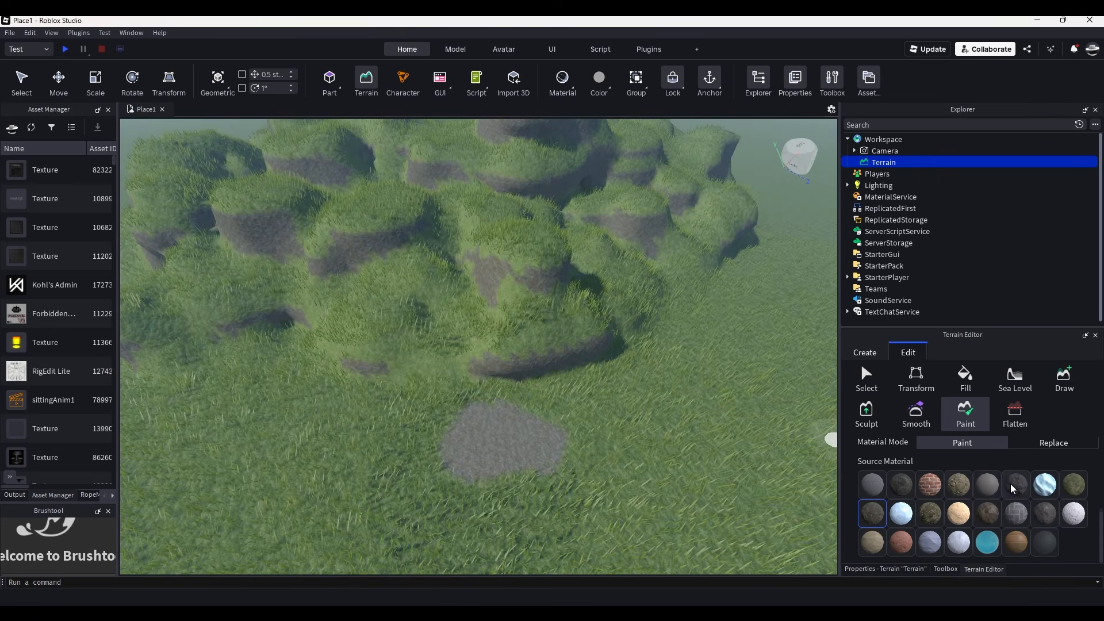
click(986, 510)
mouse_move(641, 480)
mouse_down()
mouse_move(629, 456)
mouse_move(616, 472)
mouse_move(730, 453)
mouse_up()
click(1039, 512)
key(ctrl+z)
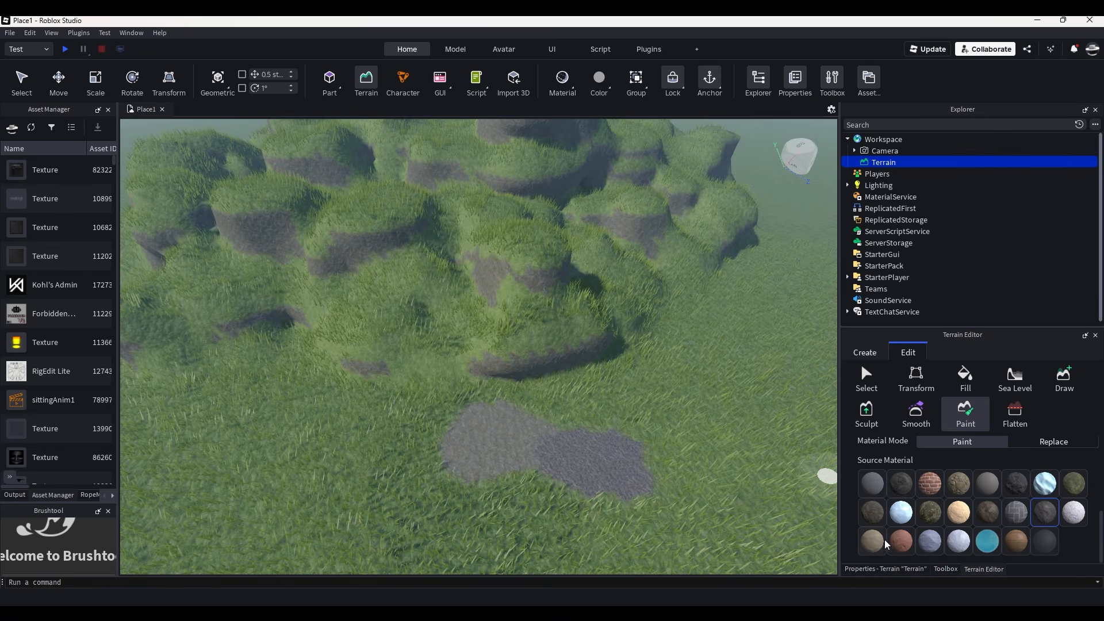
Paint a LeafyGrass patch on the flat grass next to the Mud patch.
click(930, 512)
scroll(739, 511, up, 3)
click(598, 478)
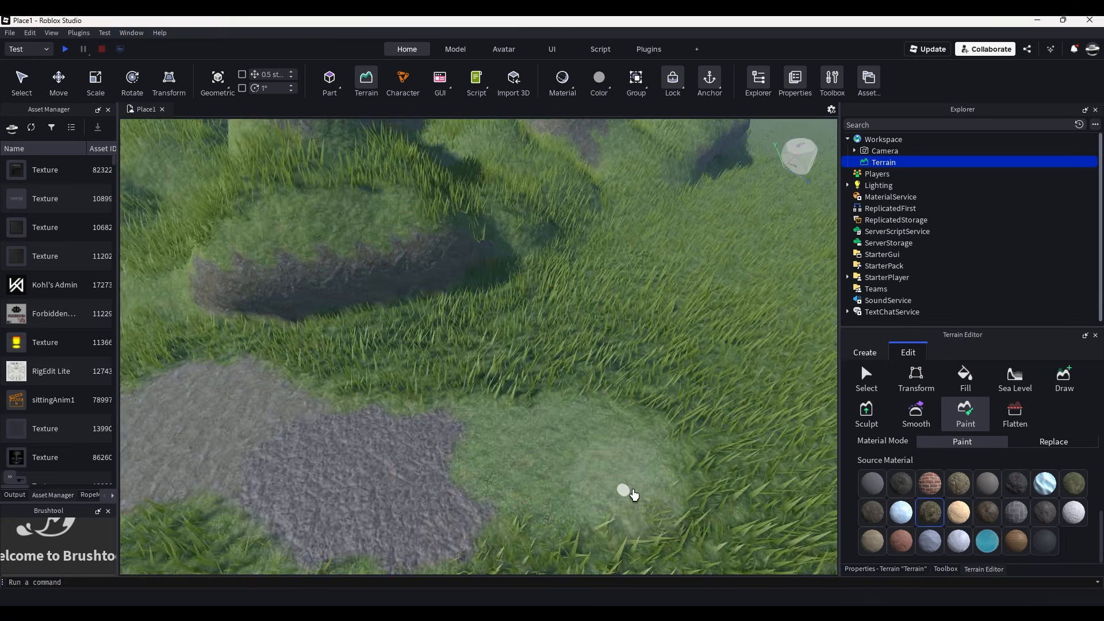
scroll(563, 449, down, 1)
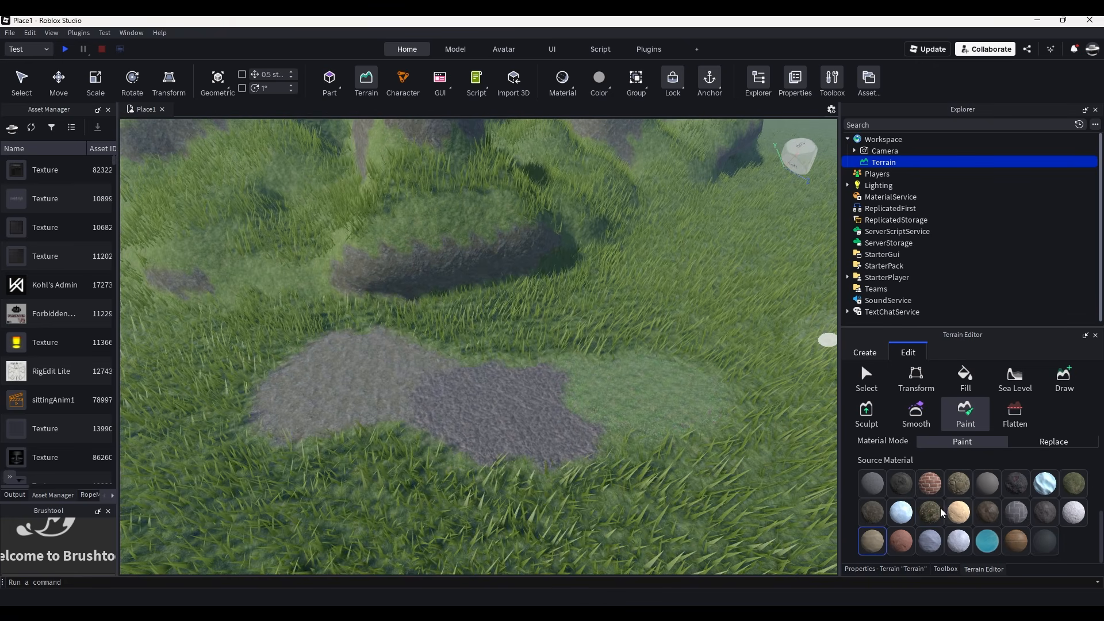
Darken the terrain's Grass material color to RGB 79, 90, 44.
click(886, 569)
click(848, 402)
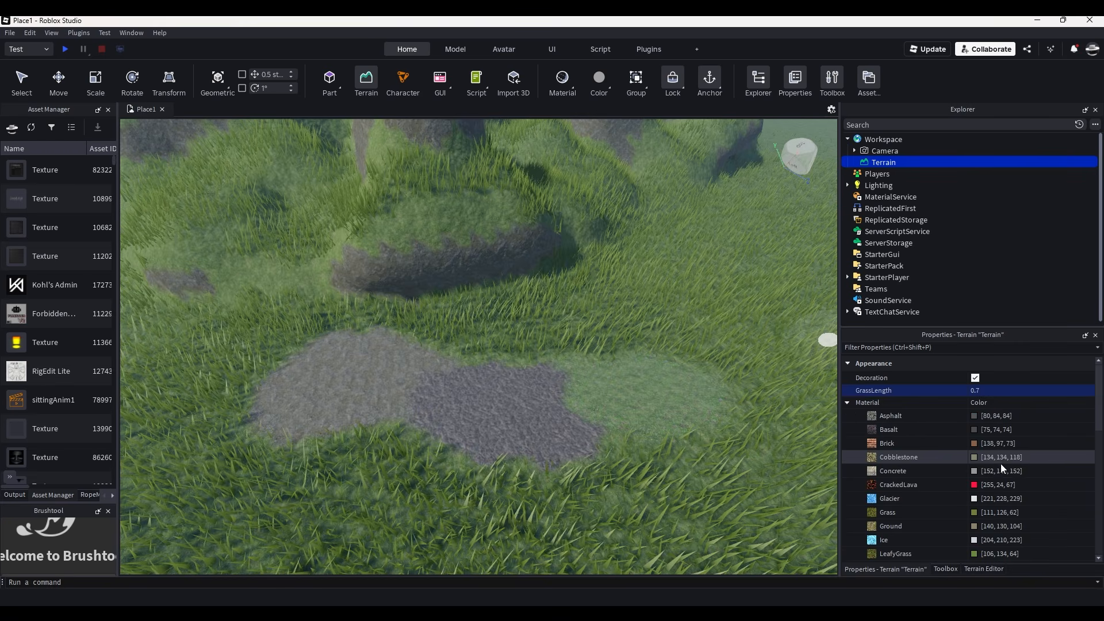
scroll(1006, 472, down, 1)
click(975, 475)
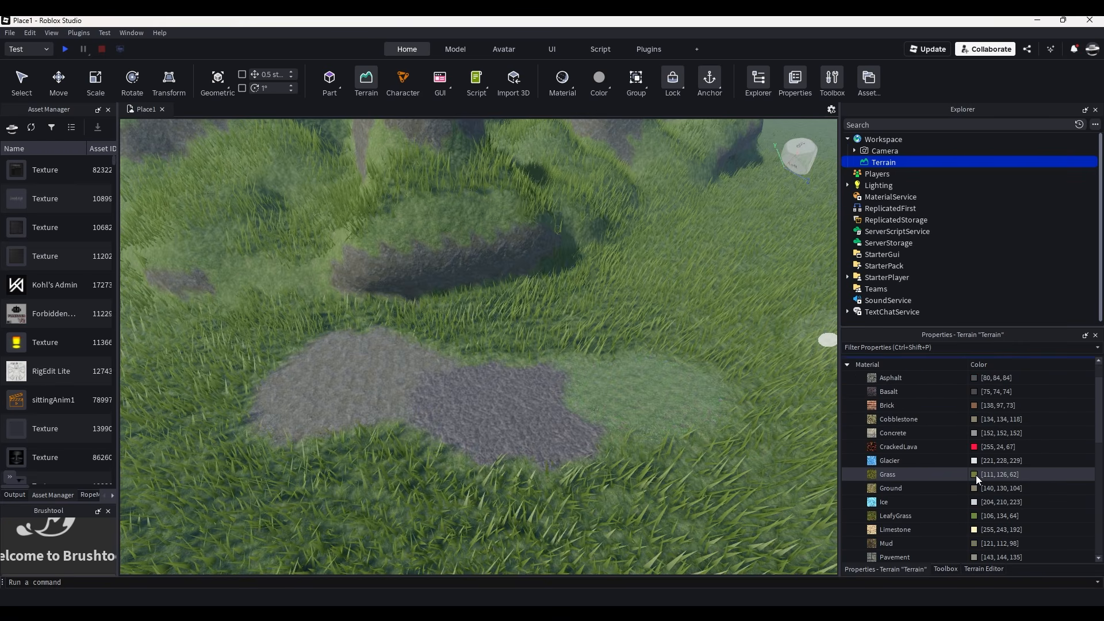
drag(688, 277, 695, 289)
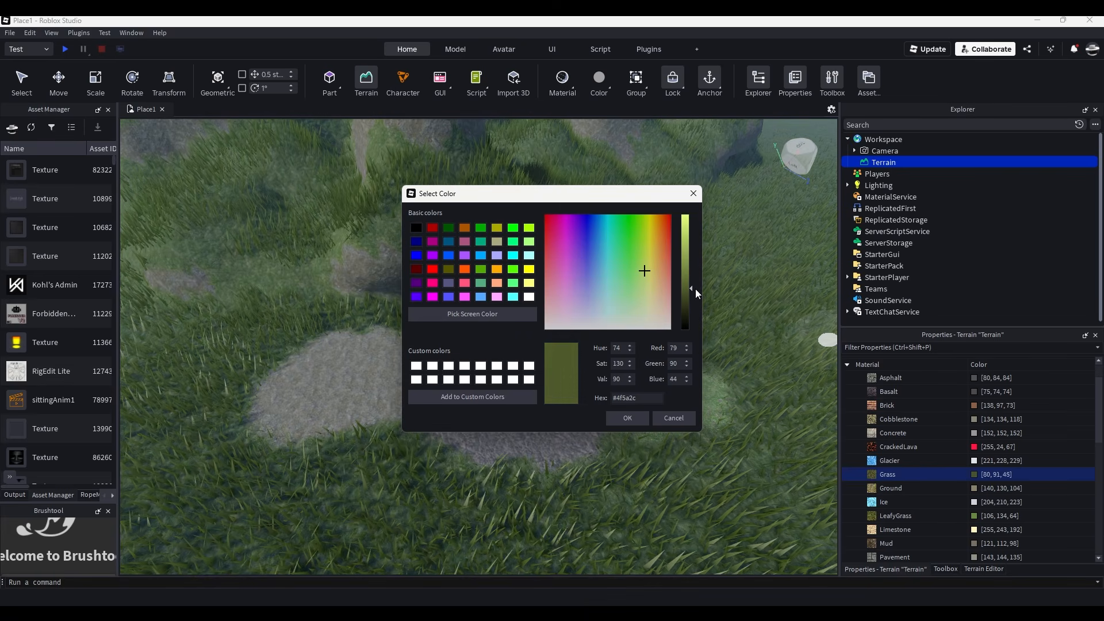
click(627, 418)
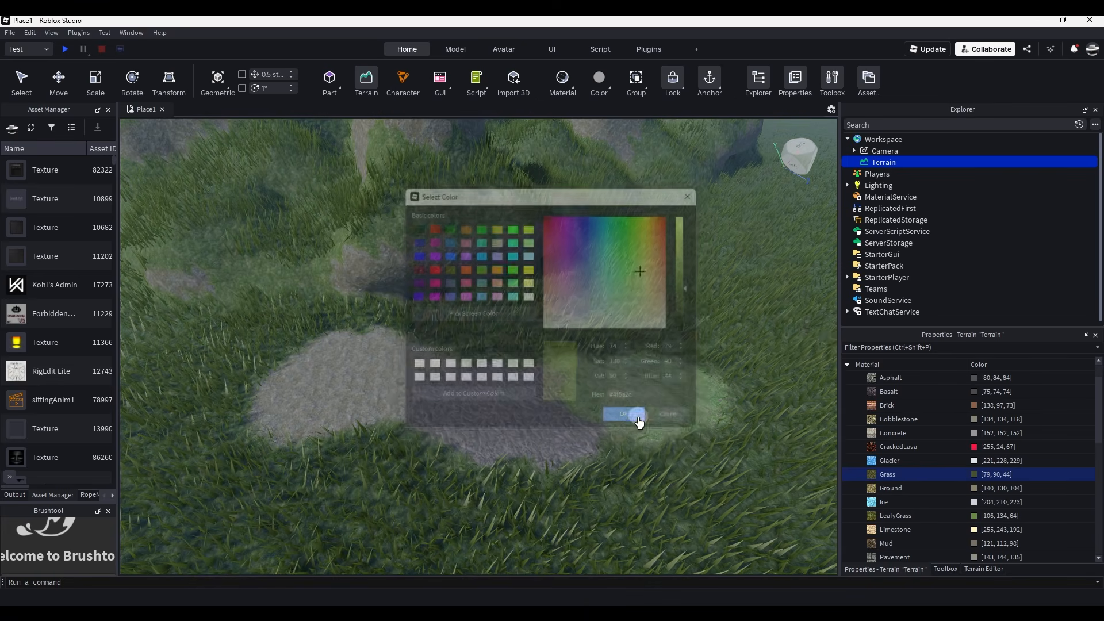
Darken the terrain's Mud material color to RGB 67, 58, 50.
scroll(679, 438, down, 5)
scroll(677, 439, up, 5)
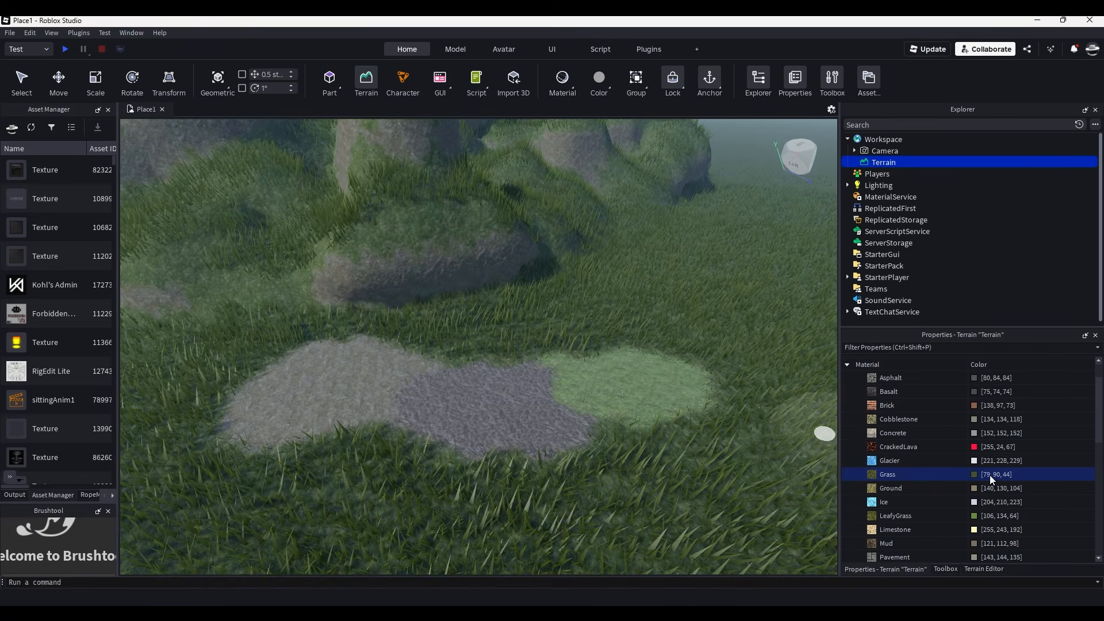
click(975, 544)
drag(639, 282, 688, 303)
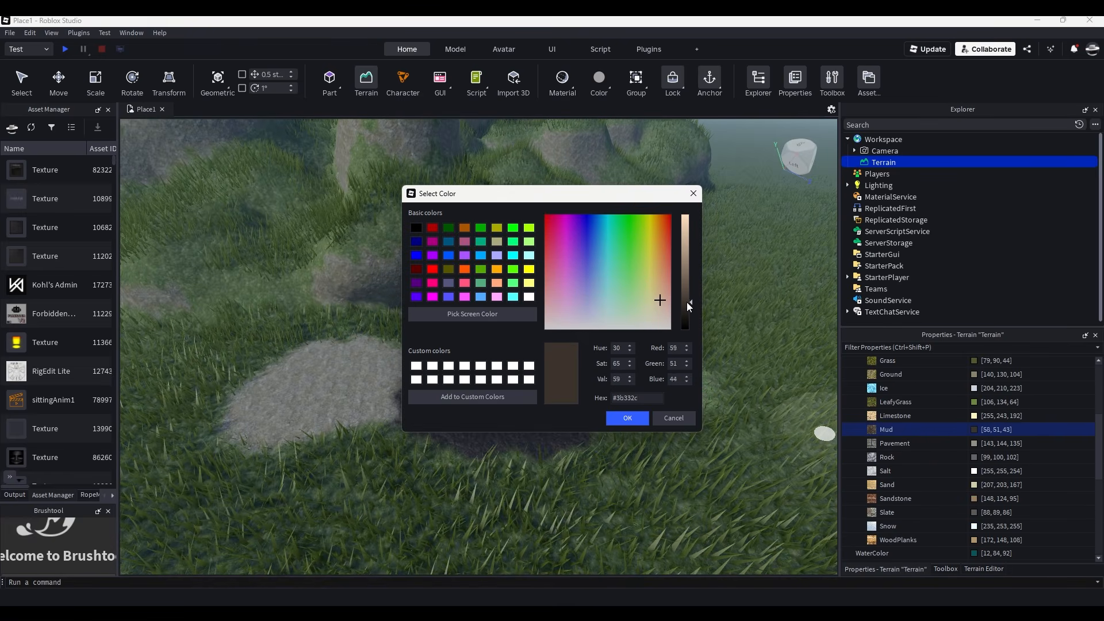
click(628, 418)
Darken the terrain's Ground material color to RGB 91, 84, 67.
scroll(1015, 439, down, 3)
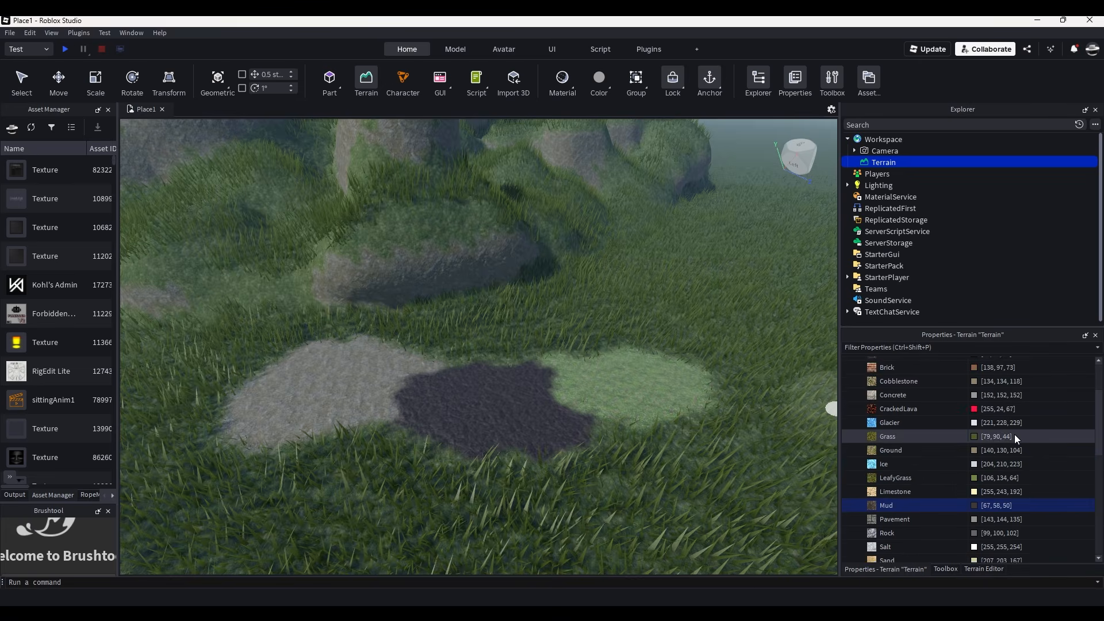
scroll(1018, 432, up, 3)
click(977, 411)
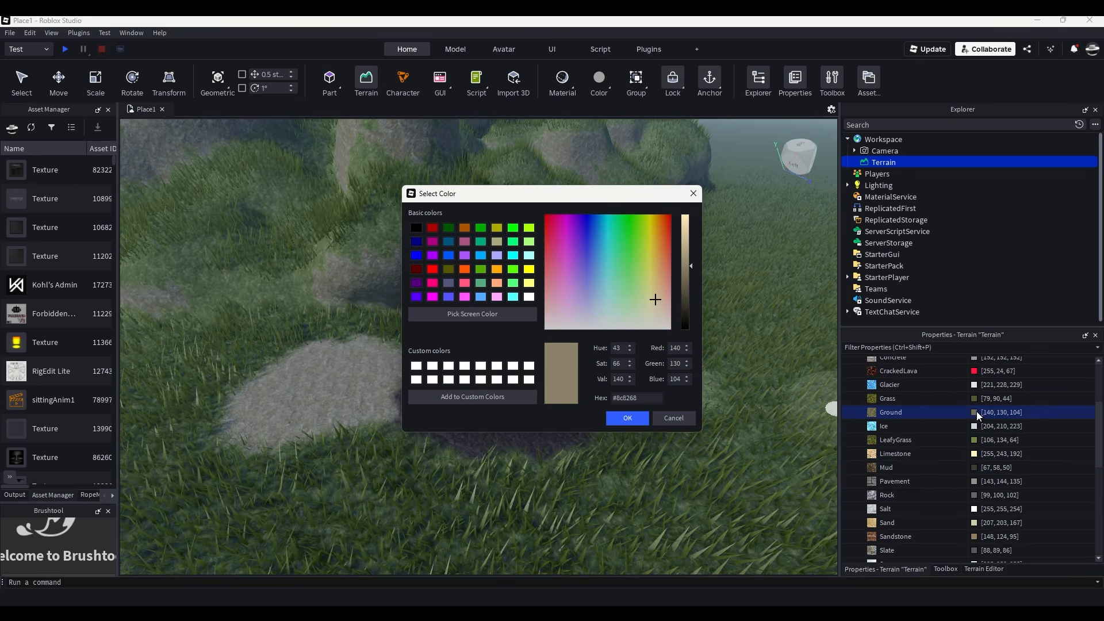
drag(690, 302, 689, 285)
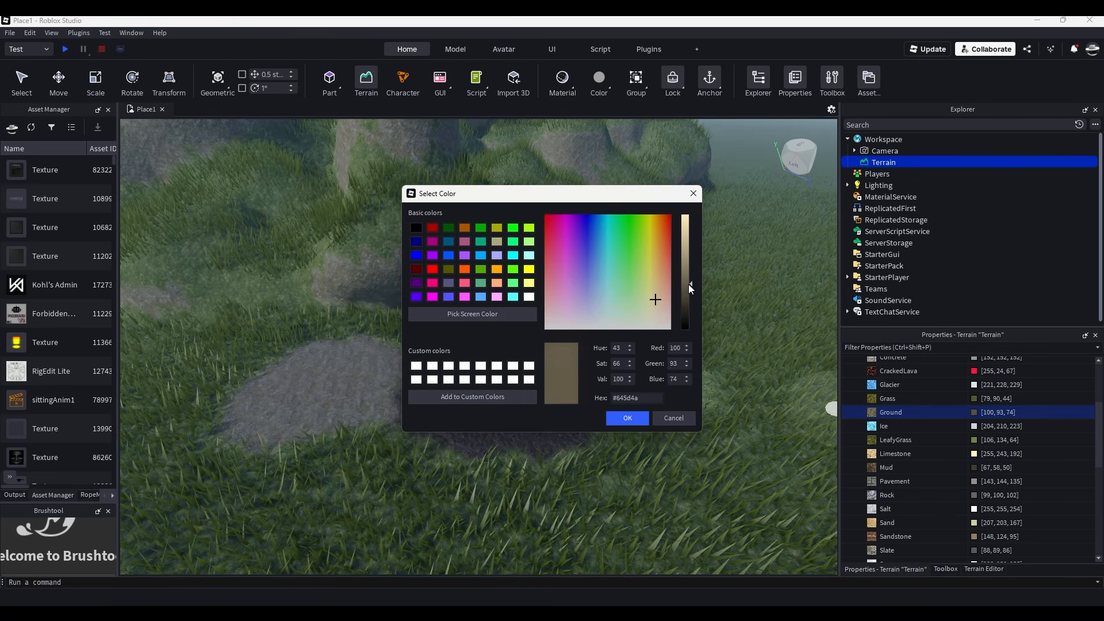
click(628, 418)
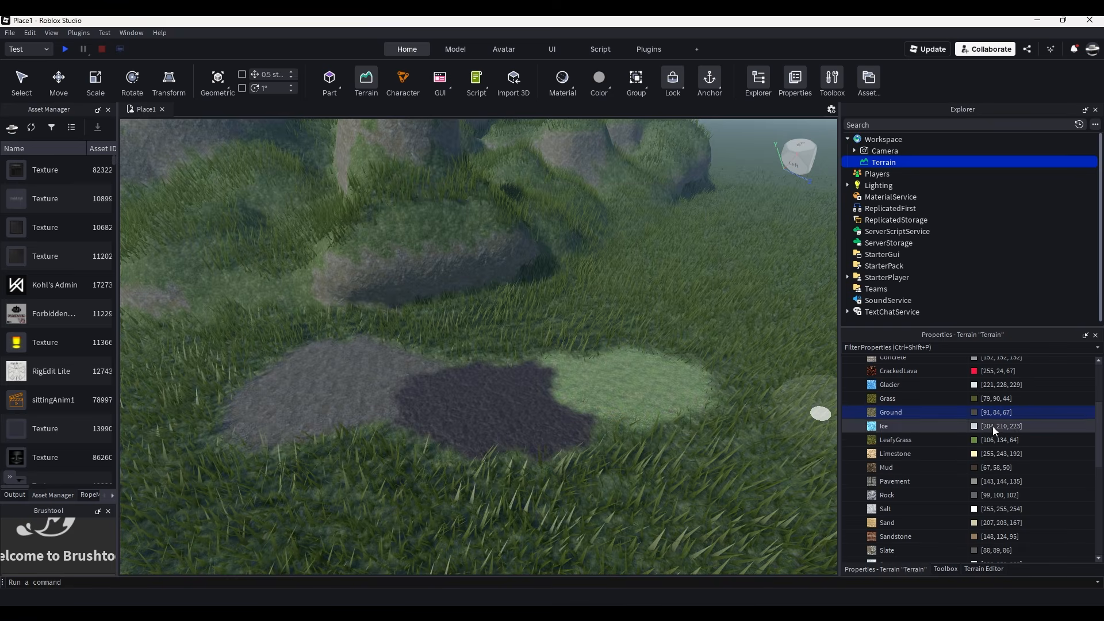
scroll(999, 428, up, 3)
click(982, 475)
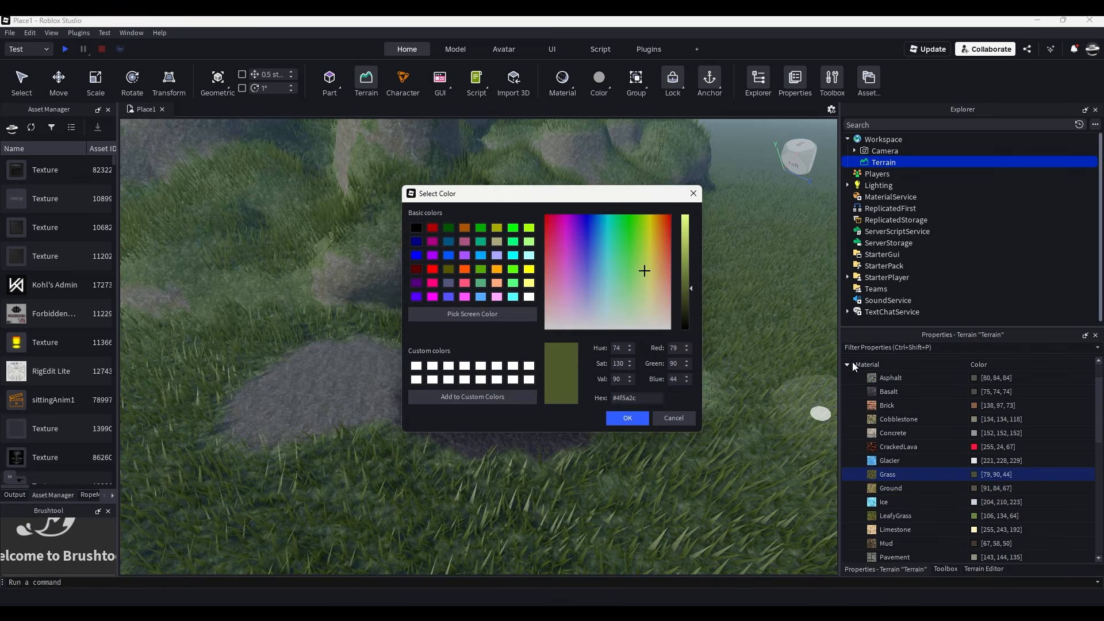
click(693, 194)
Change the terrain's LeafyGrass material color to a yellowish brown, RGB 113, 104, 39.
click(984, 516)
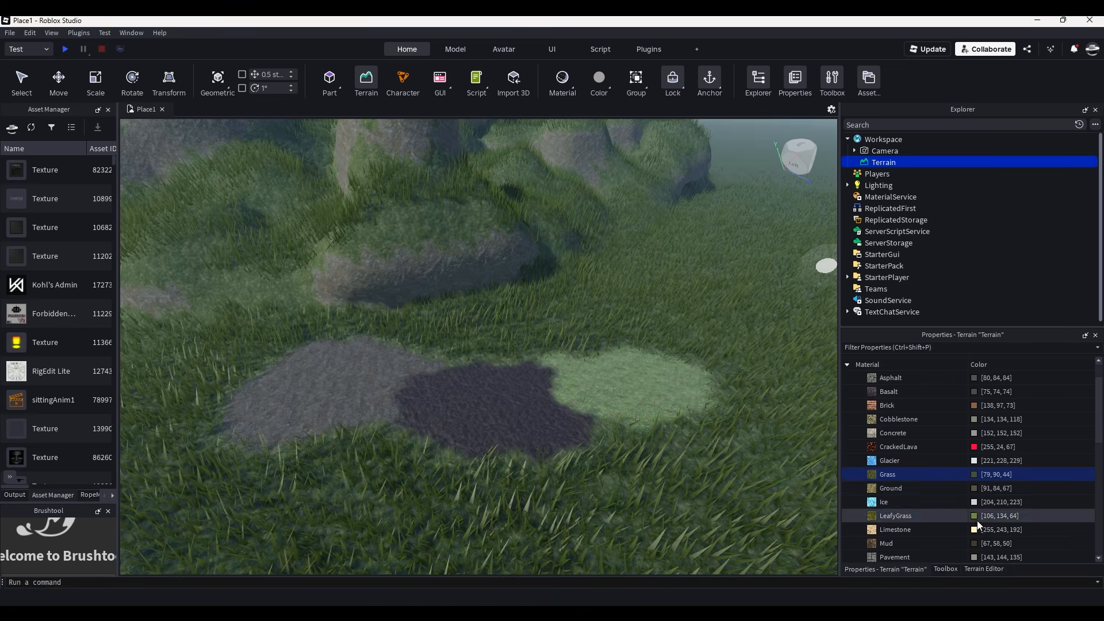
click(692, 282)
drag(623, 194, 414, 243)
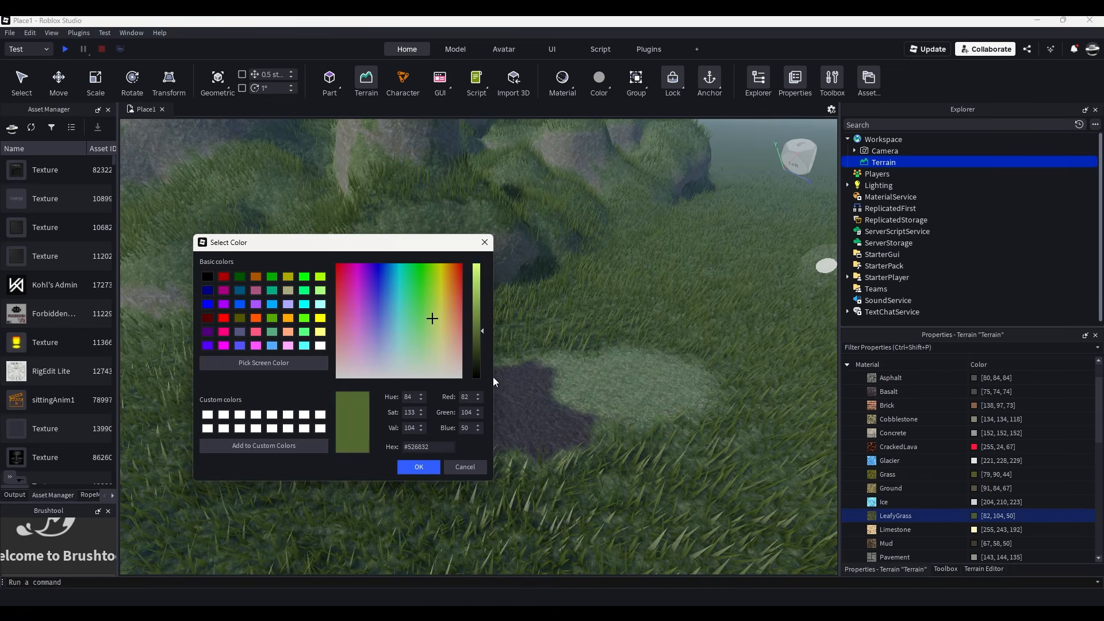
drag(440, 307, 478, 327)
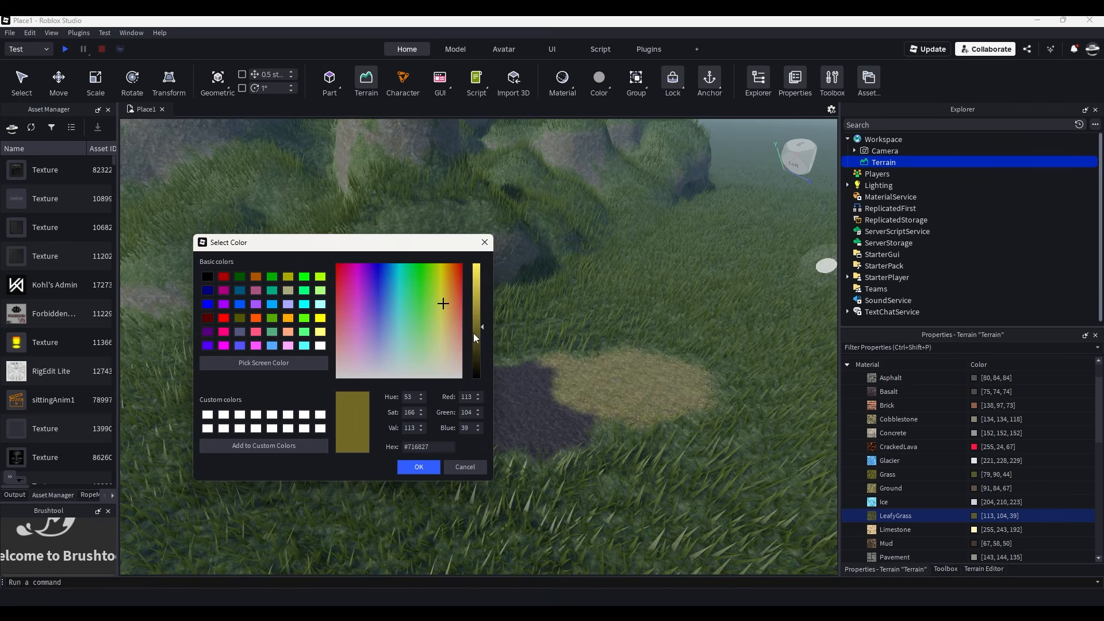
click(429, 467)
Examine the recolored material patches against the grass and the rocky hill from several angles.
right_drag(574, 436, 587, 446)
key(s)
mouse_move(590, 379)
right_down()
mouse_move(544, 363)
mouse_move(576, 384)
right_up()
key(s)
key(d)
right_drag(553, 345, 556, 392)
key(w)
scroll(883, 485, down, 1)
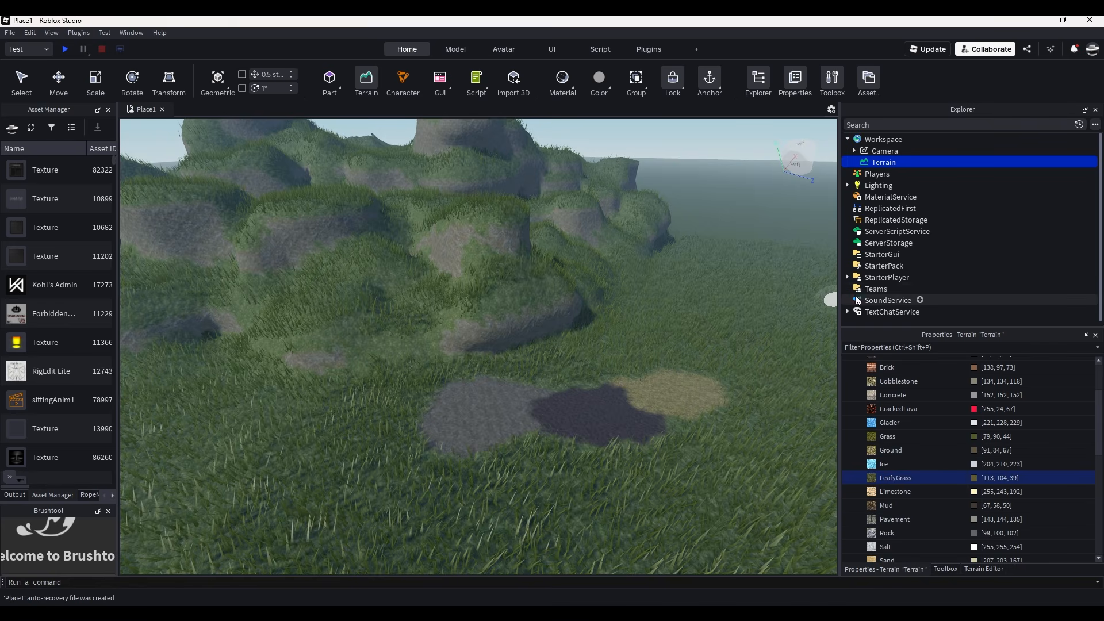
Paint a Rock patch on the flat grass next to the LeafyGrass patch.
click(984, 569)
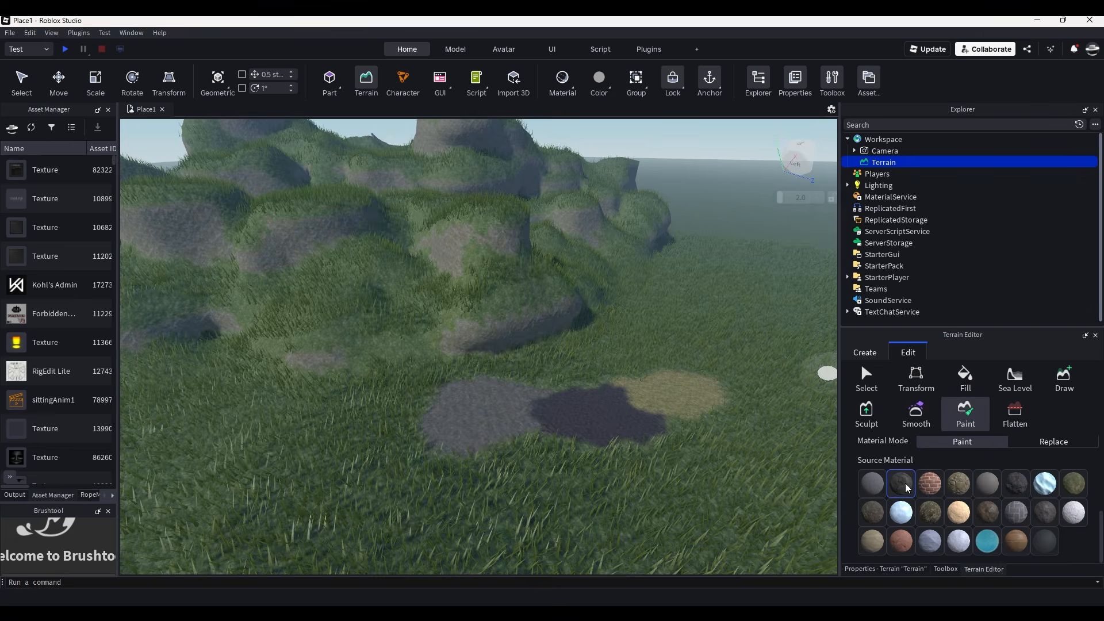
scroll(752, 464, up, 3)
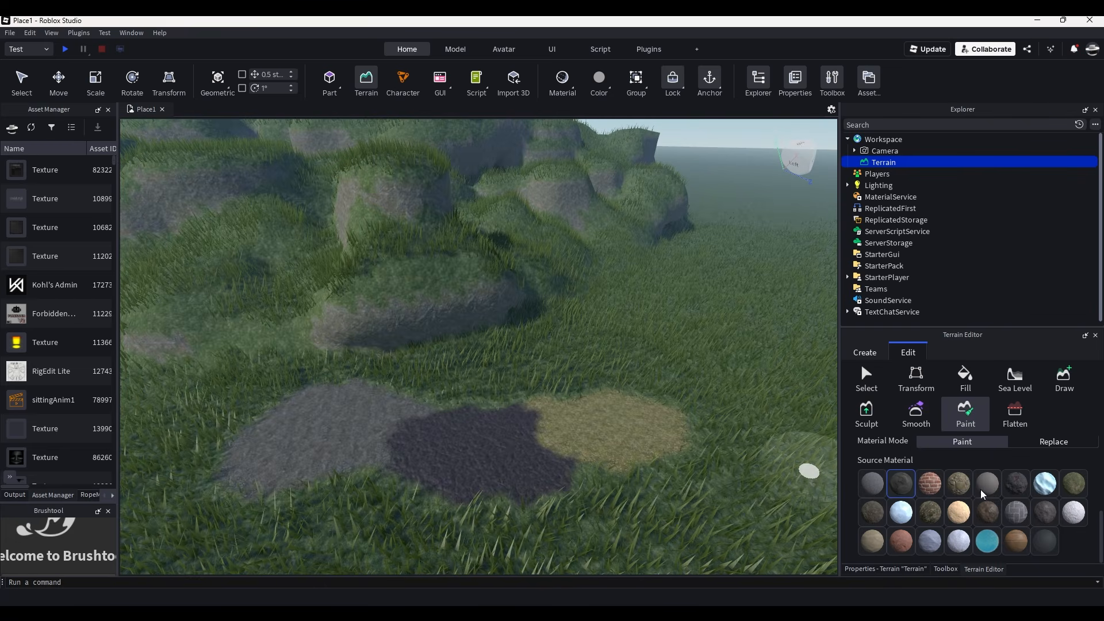
click(1054, 513)
right_drag(651, 453, 637, 445)
key(d)
mouse_move(668, 467)
mouse_down()
mouse_move(661, 476)
mouse_move(631, 464)
mouse_up()
Darken the terrain's Rock material color to RGB 61, 62, 63.
click(903, 569)
click(986, 482)
click(982, 533)
click(981, 533)
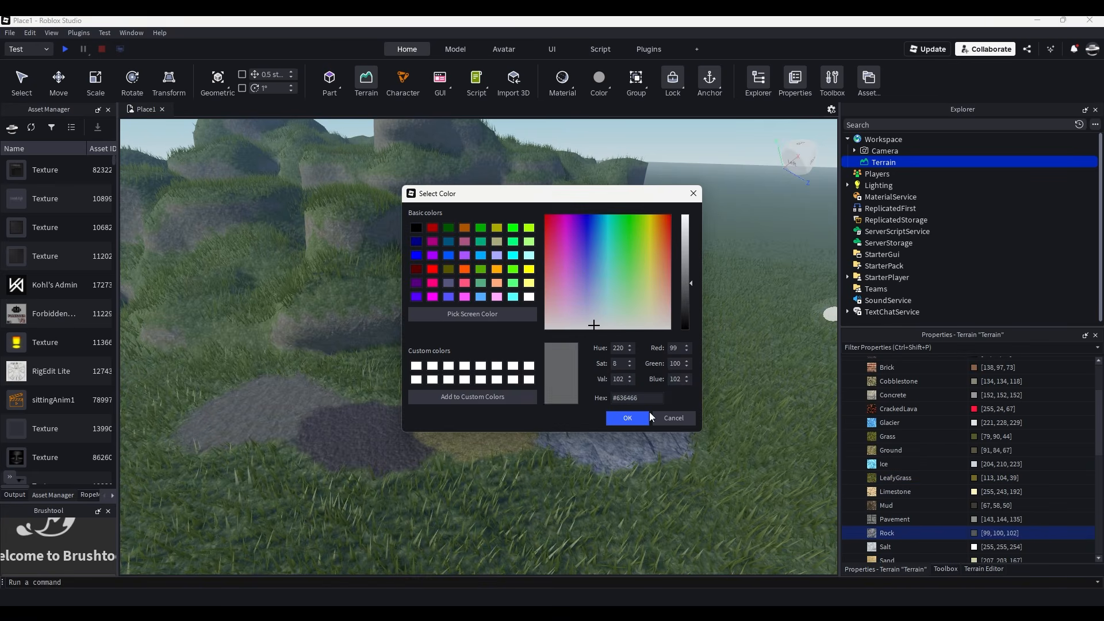
click(689, 298)
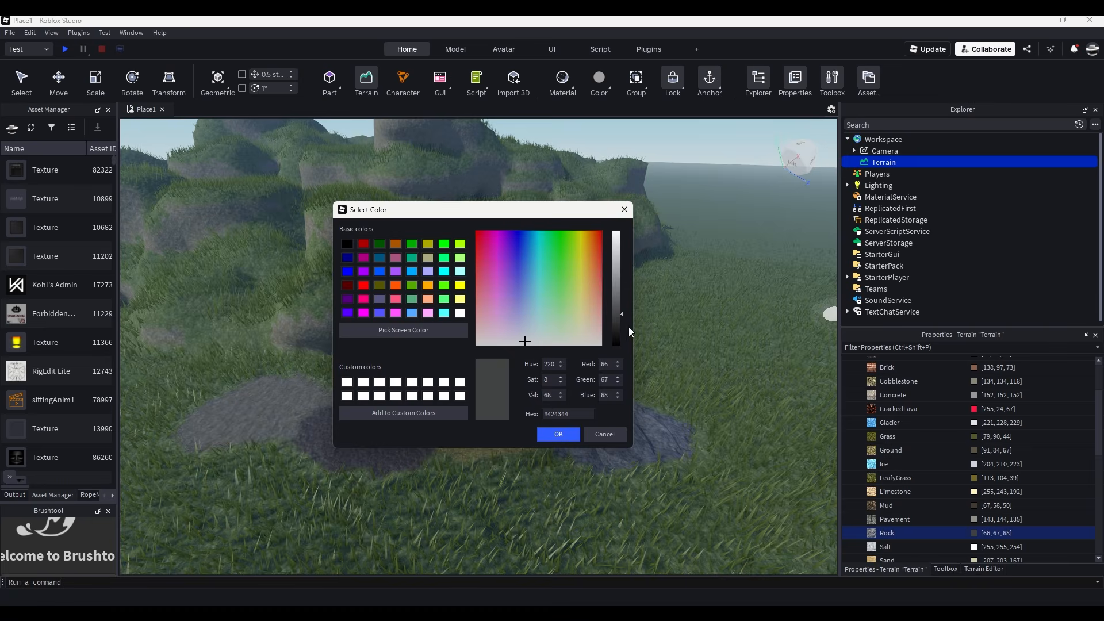
click(561, 435)
mouse_move(520, 425)
right_down()
mouse_move(501, 449)
mouse_move(595, 393)
mouse_move(541, 378)
right_up()
mouse_move(741, 323)
right_down()
mouse_move(641, 315)
mouse_move(702, 320)
mouse_move(608, 333)
right_up()
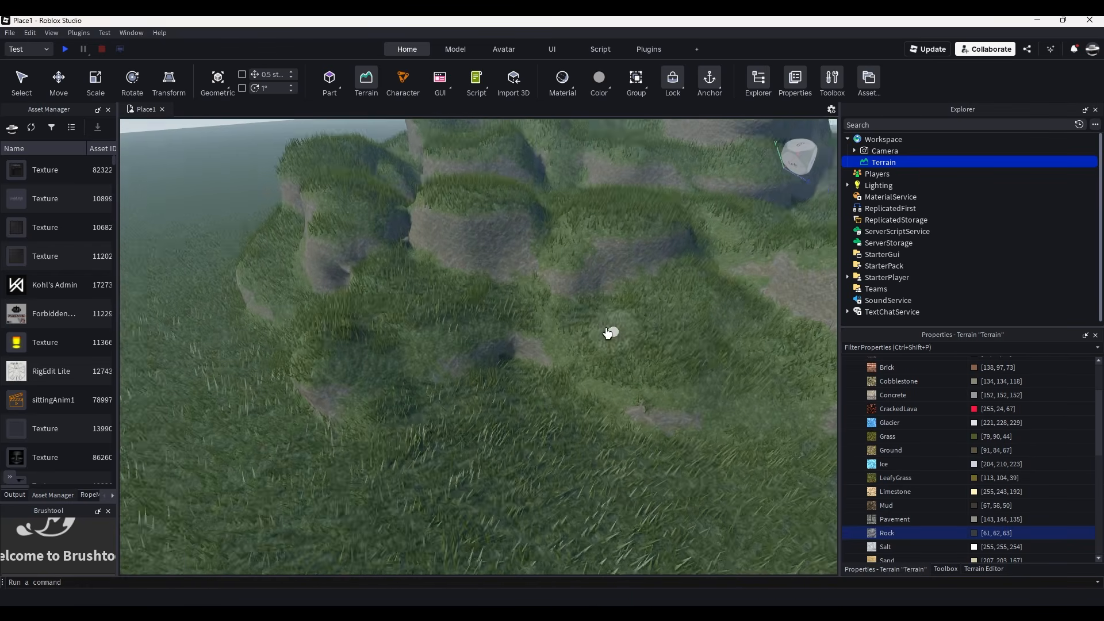
Paint Rock over a bare cliff face on the hill and set the Paint brush size to 1.
scroll(608, 333, up, 10)
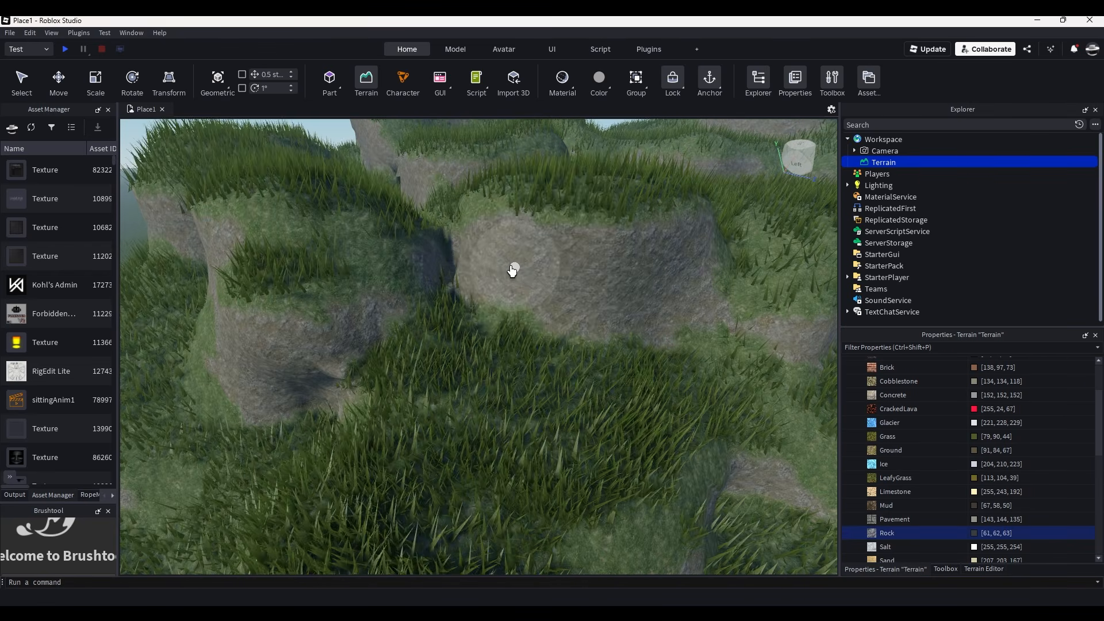
mouse_move(512, 270)
mouse_down()
mouse_move(597, 278)
mouse_move(564, 291)
mouse_up()
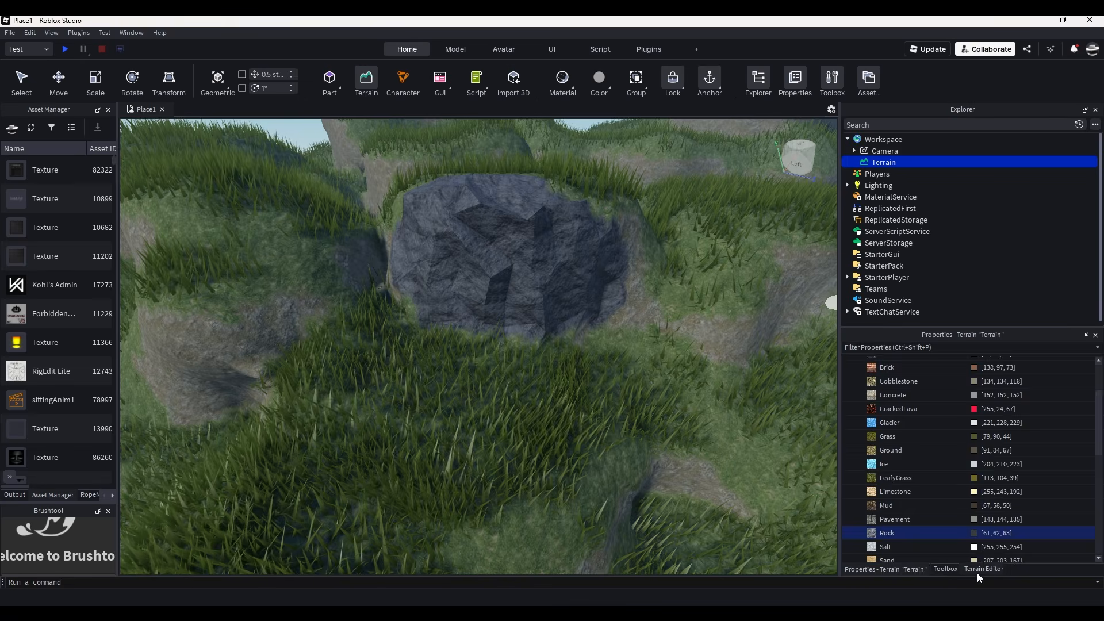
click(979, 570)
click(952, 418)
drag(956, 497, 951, 497)
Paint Rock along the bare ledges on the front of the hill, following the upper cliff band and the lower outcrop.
mouse_move(715, 412)
middle_down()
mouse_move(547, 351)
mouse_move(468, 357)
mouse_move(481, 395)
mouse_move(567, 333)
mouse_move(629, 350)
middle_up()
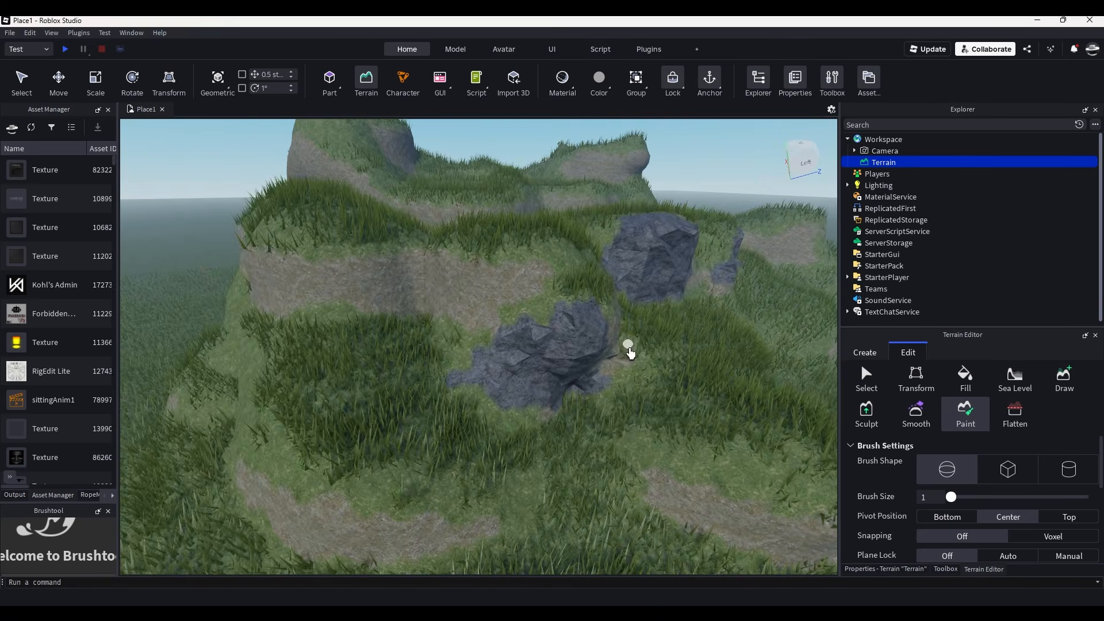
key(d)
key(a)
drag(489, 280, 471, 307)
key(a)
drag(363, 300, 436, 282)
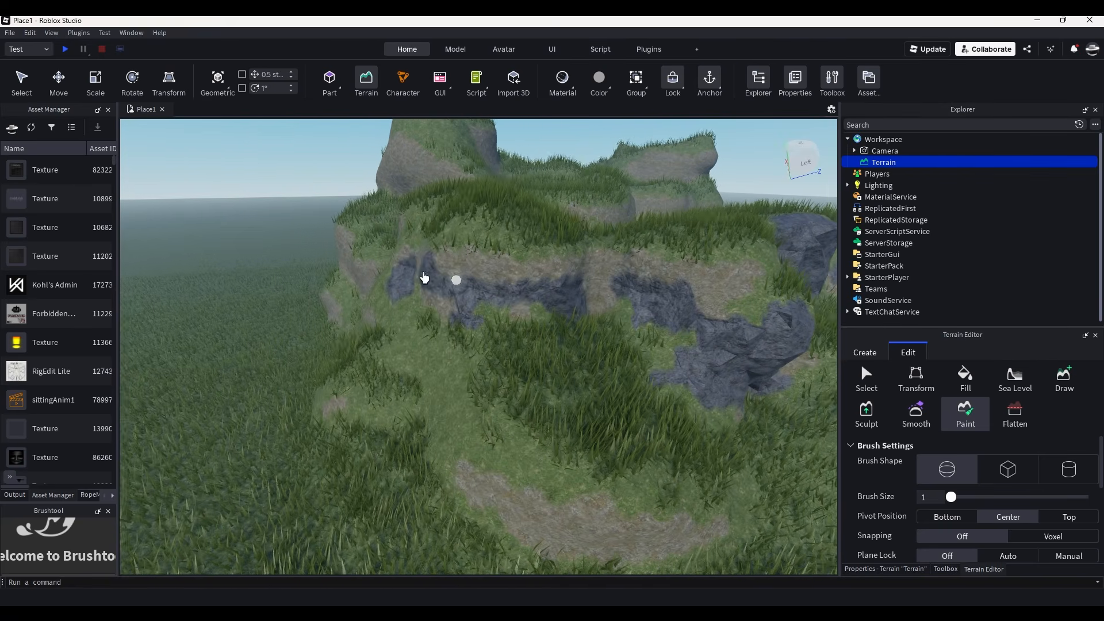
key(s)
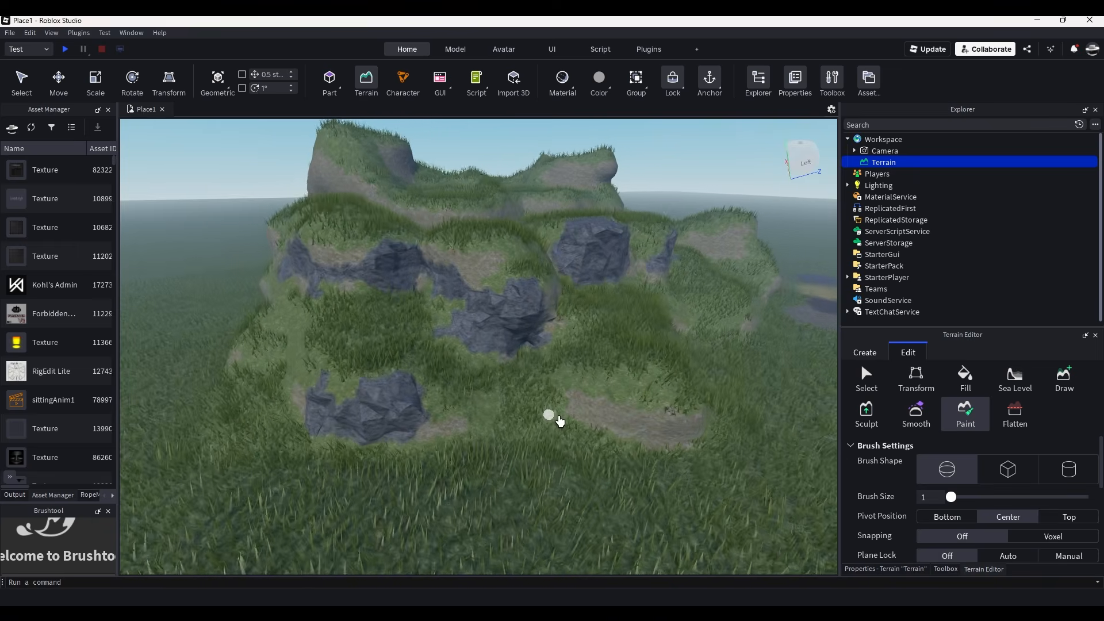
Paint irregular Rock outcrops on the bare slopes at the side of the hill facing the material test patches.
key(d)
mouse_move(555, 403)
mouse_down()
mouse_move(473, 375)
mouse_move(592, 249)
mouse_up()
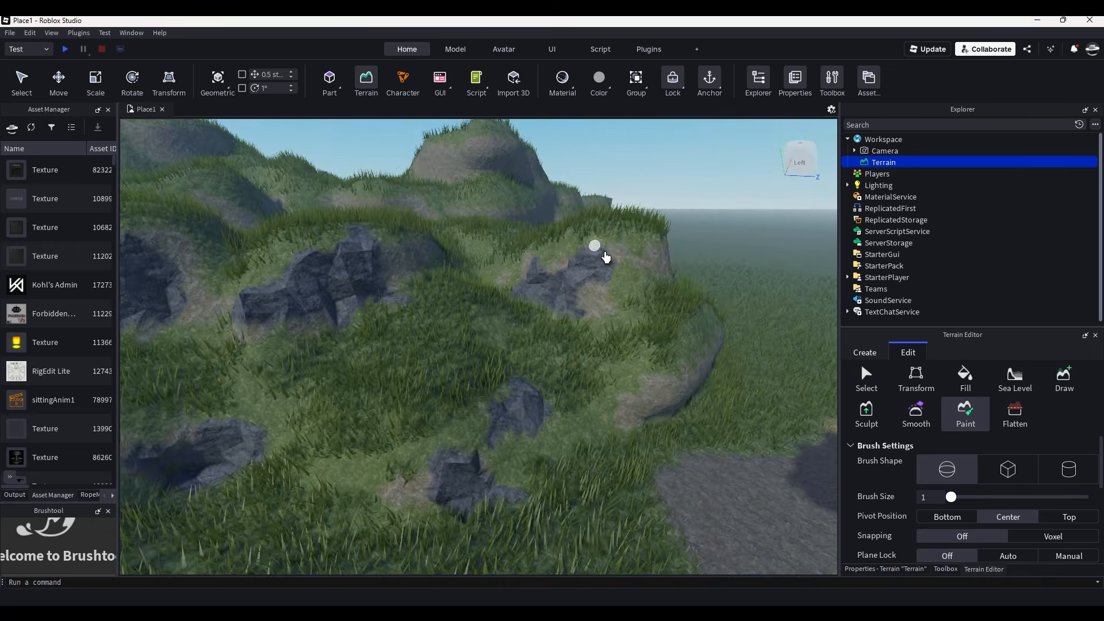
right_drag(592, 249, 481, 355)
drag(481, 354, 490, 392)
key(w)
right_drag(478, 328, 494, 360)
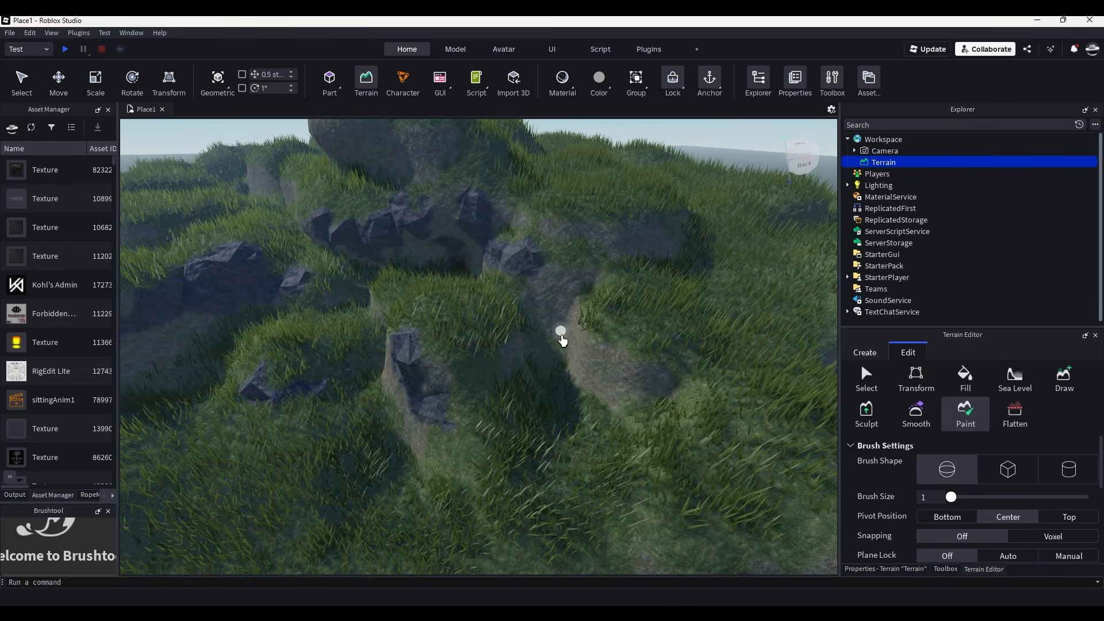
Paint Rock over the remaining bare ledges and cliff faces around the upper tiers of the hill.
key(w)
right_drag(527, 280, 650, 254)
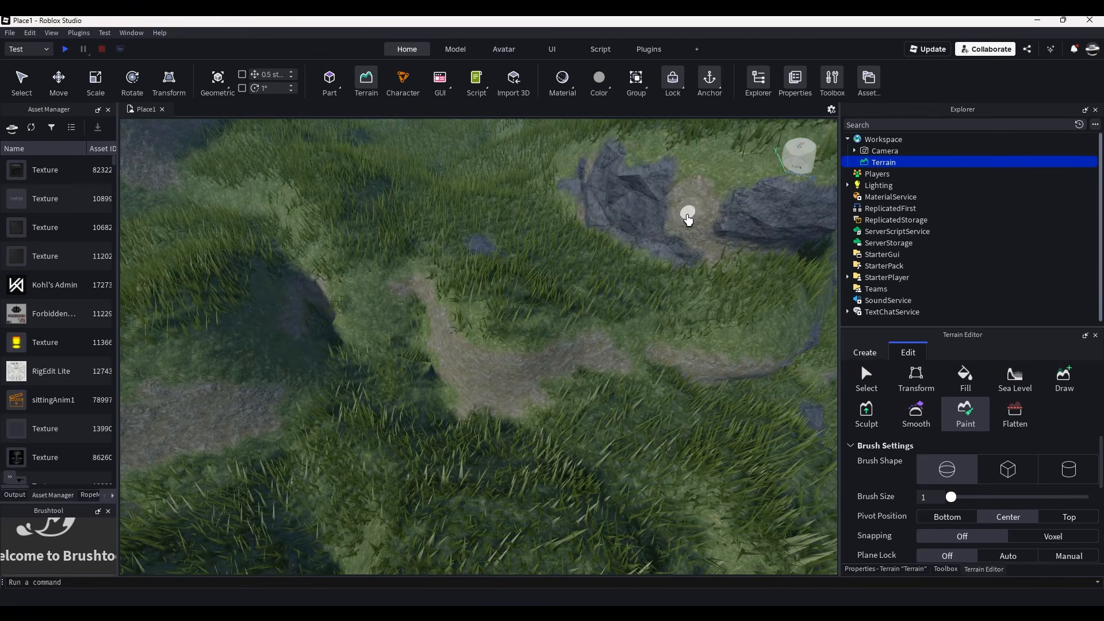
right_drag(688, 219, 424, 337)
right_drag(588, 367, 576, 338)
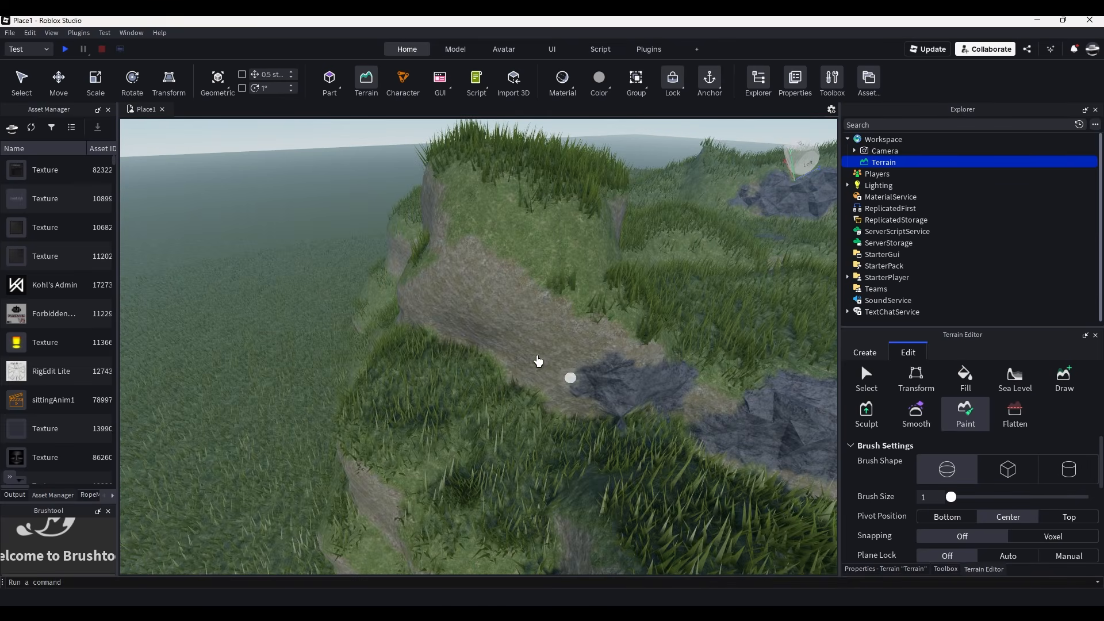
right_drag(689, 346, 561, 278)
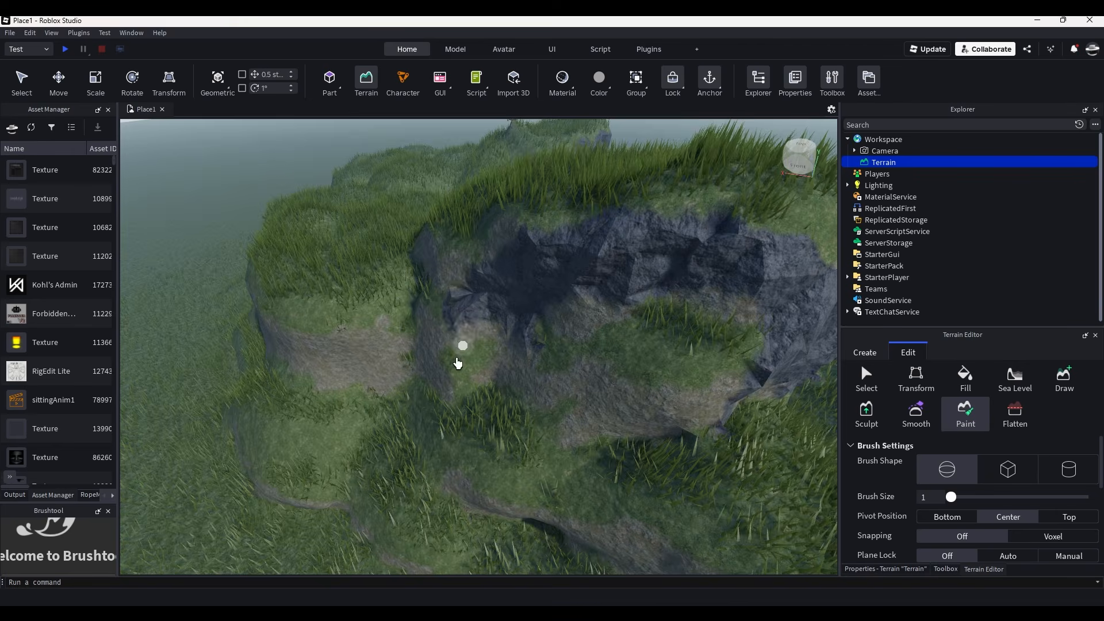
mouse_move(436, 366)
right_down()
mouse_move(542, 323)
mouse_move(394, 436)
mouse_move(489, 357)
right_up()
drag(489, 356, 461, 437)
Finish the Rock painting on the shaded cliff faces and check the rock coverage across the whole hill.
right_drag(523, 391, 497, 351)
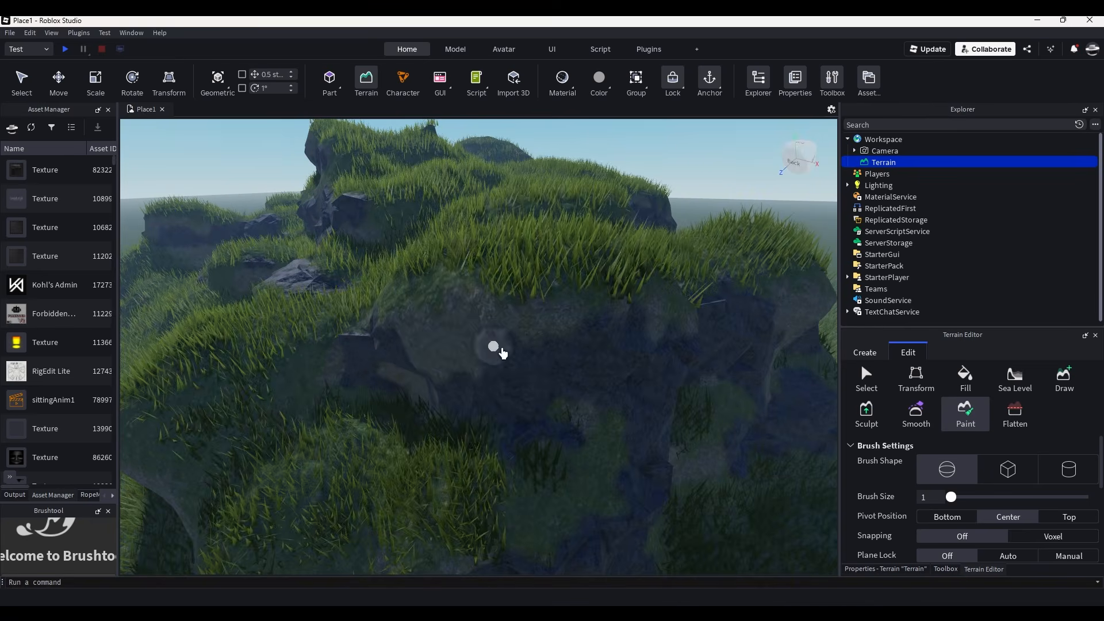
key(s)
mouse_move(438, 333)
right_down()
mouse_move(427, 370)
mouse_move(441, 371)
mouse_move(453, 336)
mouse_move(482, 338)
mouse_move(693, 412)
mouse_move(636, 333)
mouse_move(374, 382)
mouse_move(446, 288)
mouse_move(604, 432)
right_up()
key(w)
scroll(604, 431, down, 10)
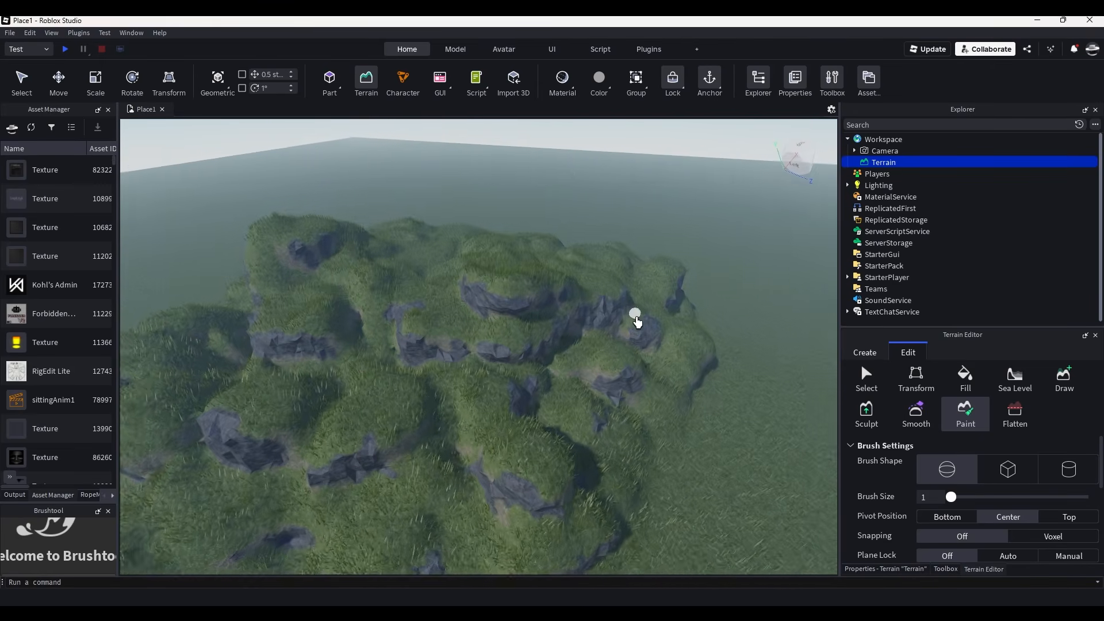
right_drag(646, 337, 625, 341)
scroll(1016, 460, down, 5)
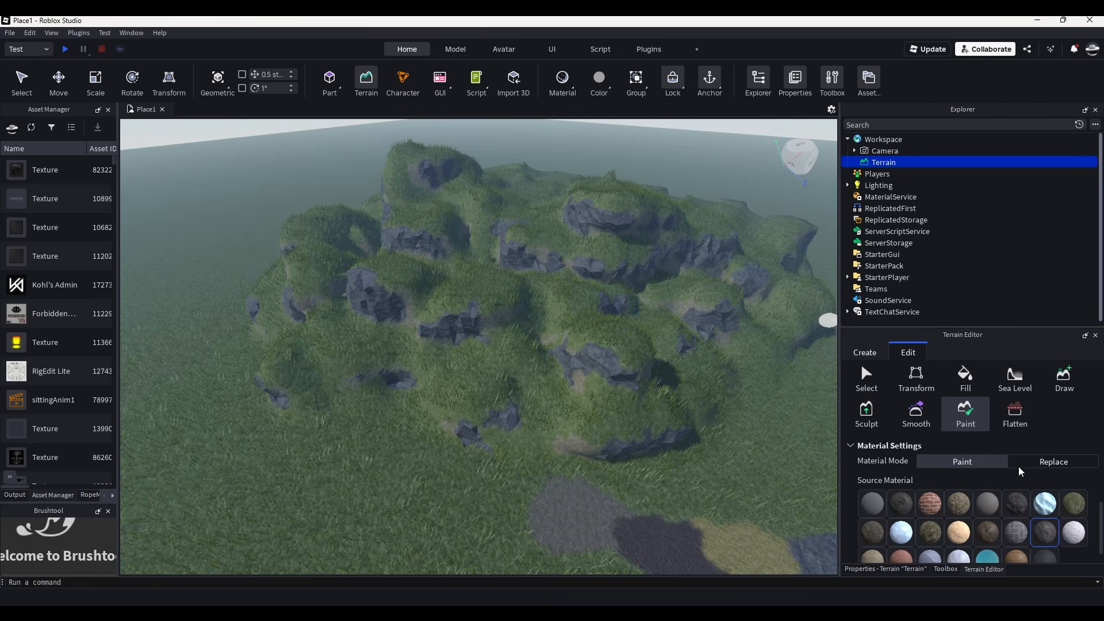
Paint Ground material around the edges of the rock outcrops on the hill's middle ledges.
click(873, 512)
scroll(572, 424, up, 6)
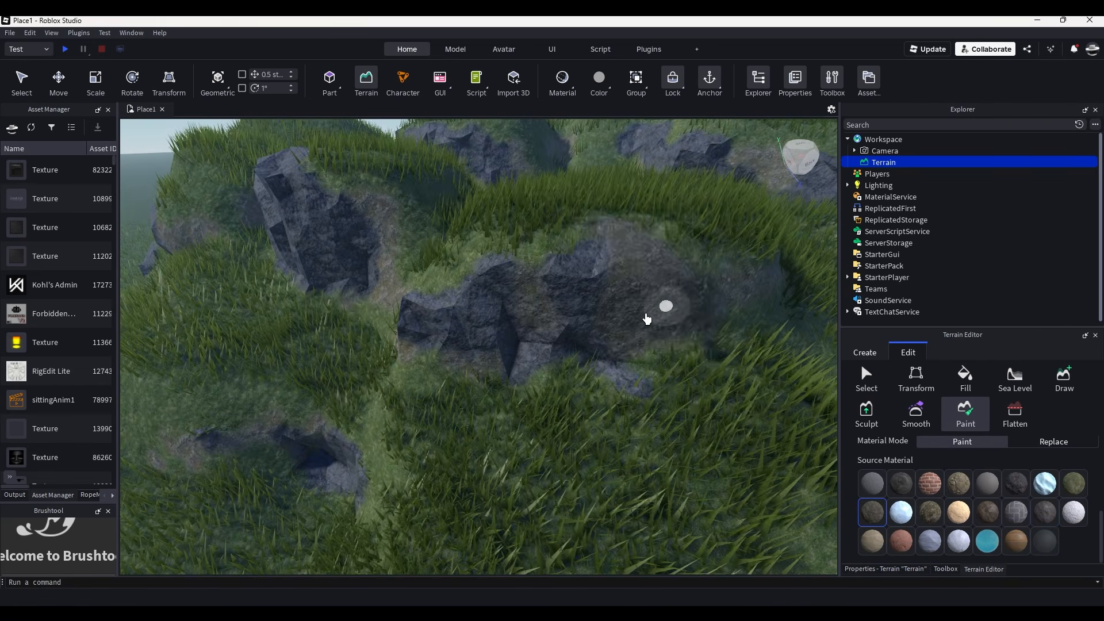
right_drag(647, 320, 517, 319)
right_drag(428, 343, 392, 266)
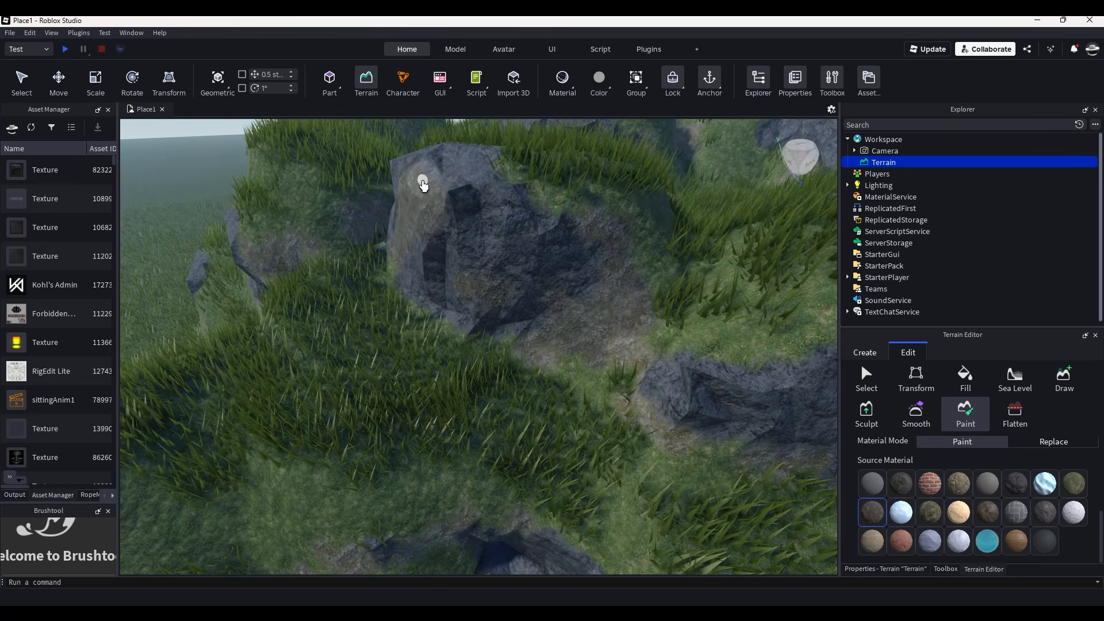
scroll(581, 356, down, 4)
right_drag(594, 367, 520, 441)
scroll(497, 409, up, 6)
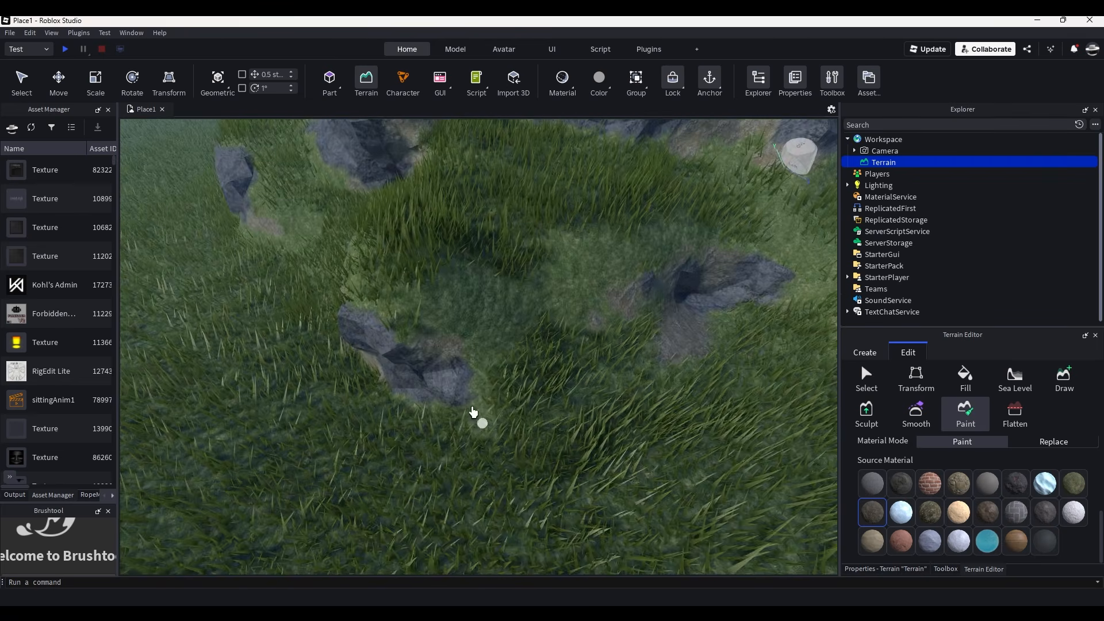
Paint Ground around the base of the low rock outcrops and along the bare slopes beside the cliffs.
drag(473, 413, 432, 353)
mouse_move(431, 352)
right_down()
mouse_move(529, 239)
mouse_move(481, 183)
mouse_move(525, 288)
mouse_move(488, 454)
right_up()
drag(488, 454, 498, 308)
mouse_move(499, 308)
right_down()
mouse_move(641, 395)
mouse_move(623, 312)
mouse_move(564, 301)
mouse_move(589, 343)
mouse_move(814, 347)
right_up()
right_drag(411, 361, 433, 336)
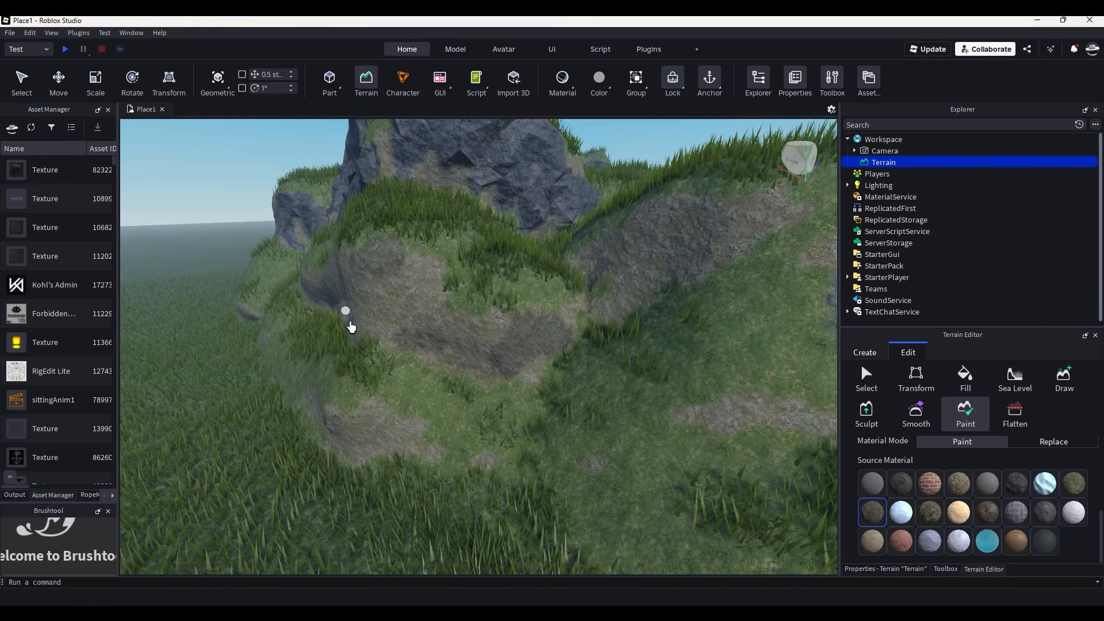
Examine the Rock and Ground blending on the hill from a distance and close up from several angles.
scroll(482, 303, down, 10)
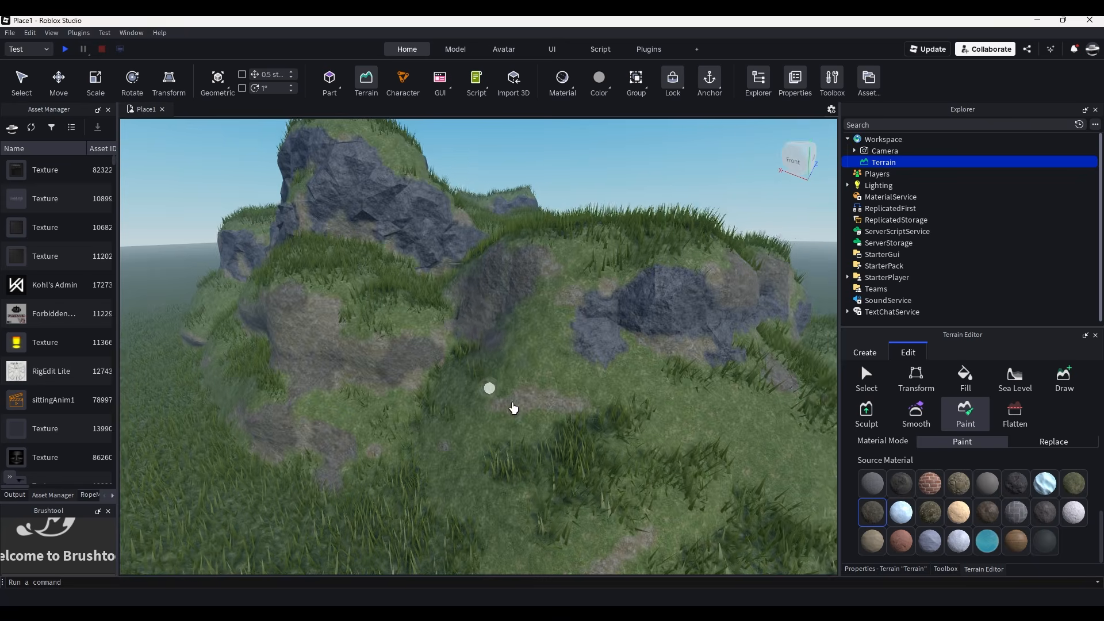
right_drag(564, 413, 481, 337)
scroll(481, 338, down, 3)
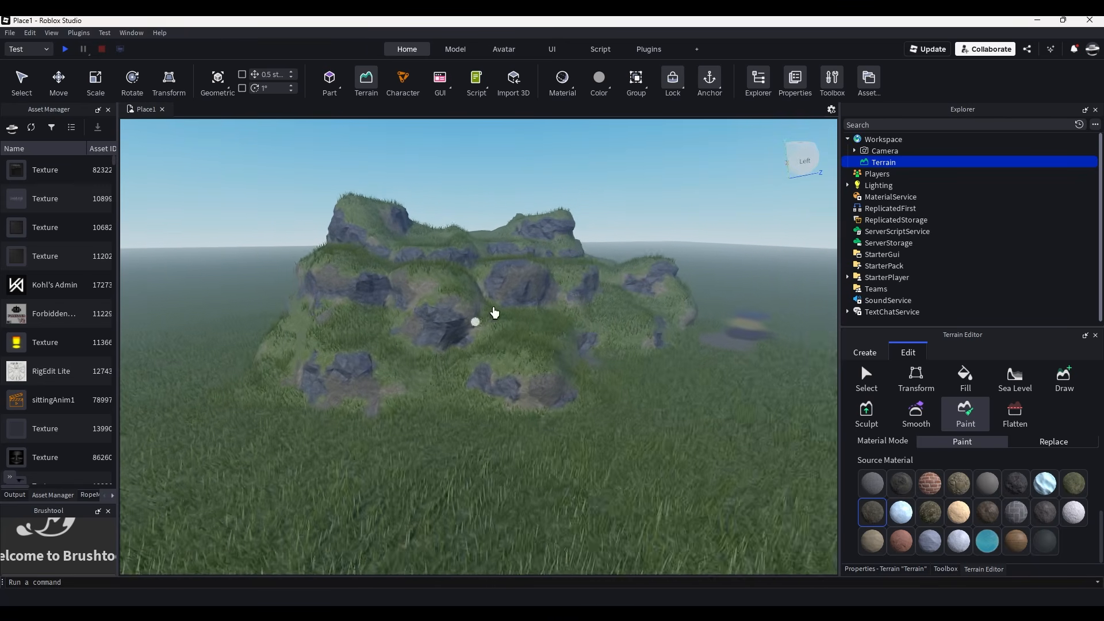
scroll(443, 308, up, 4)
scroll(599, 334, up, 4)
right_drag(564, 353, 523, 377)
scroll(545, 345, up, 5)
scroll(505, 328, up, 4)
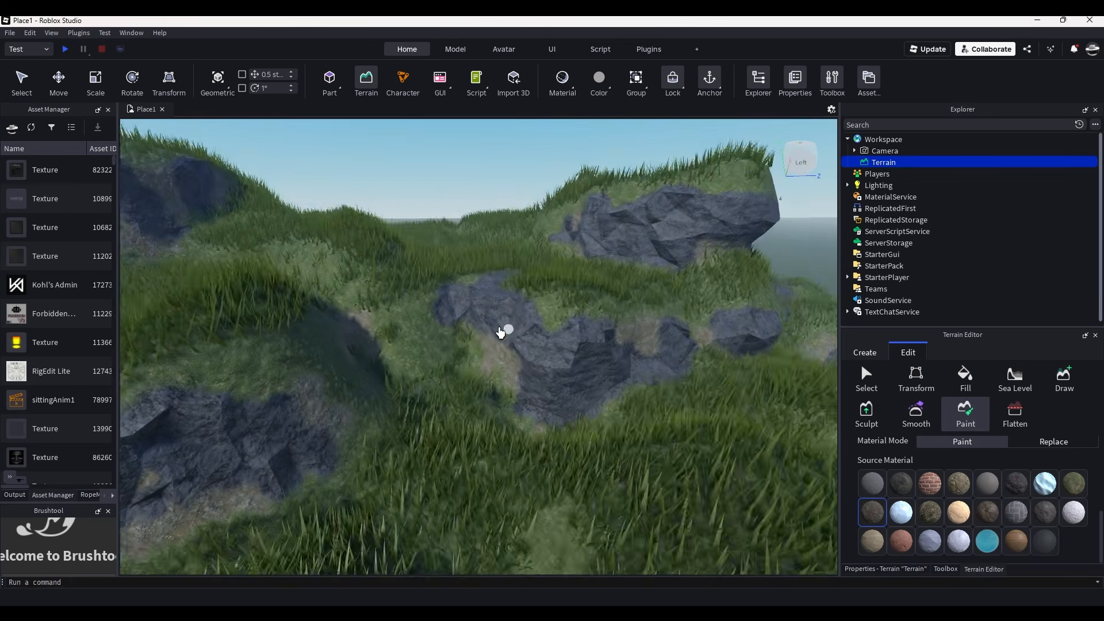
right_drag(526, 363, 657, 383)
right_drag(592, 431, 499, 428)
right_drag(442, 317, 581, 288)
scroll(581, 288, down, 4)
Set the Lighting Brightness to 4.9 and check the hill under the brighter light.
click(880, 196)
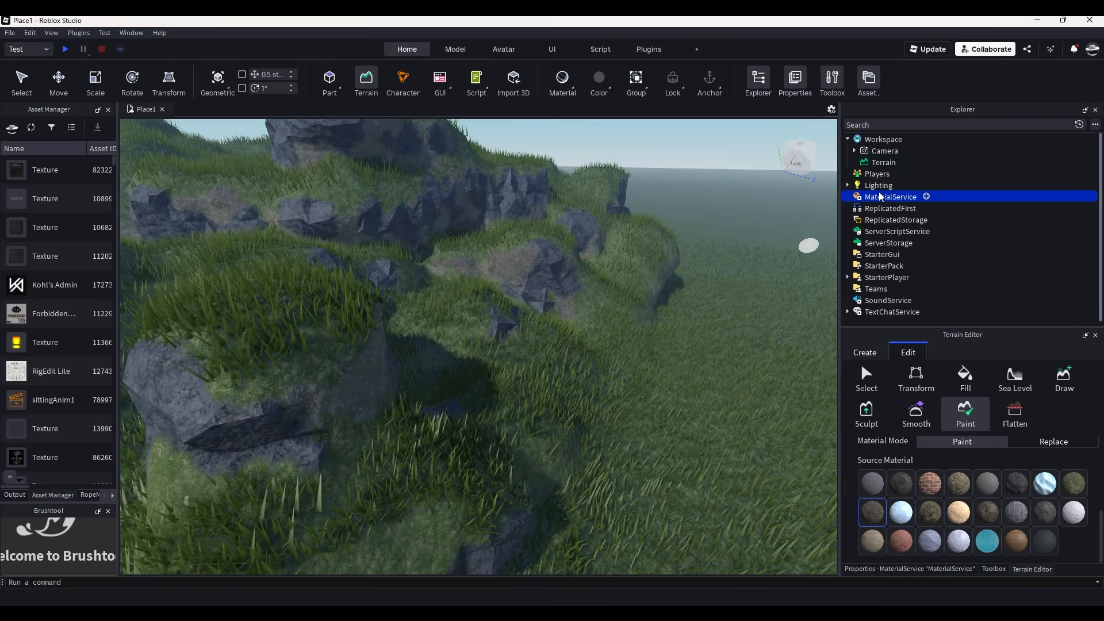
click(932, 569)
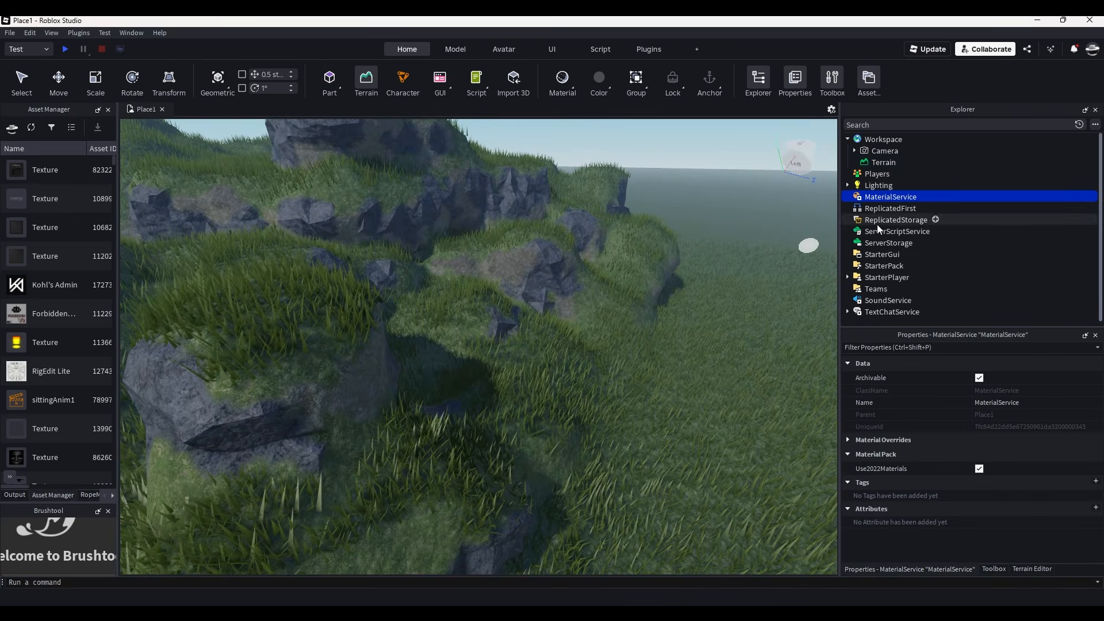
click(879, 185)
click(999, 391)
drag(1037, 390, 1047, 389)
key(s)
right_drag(747, 397, 753, 395)
scroll(587, 411, up, 5)
scroll(584, 413, down, 5)
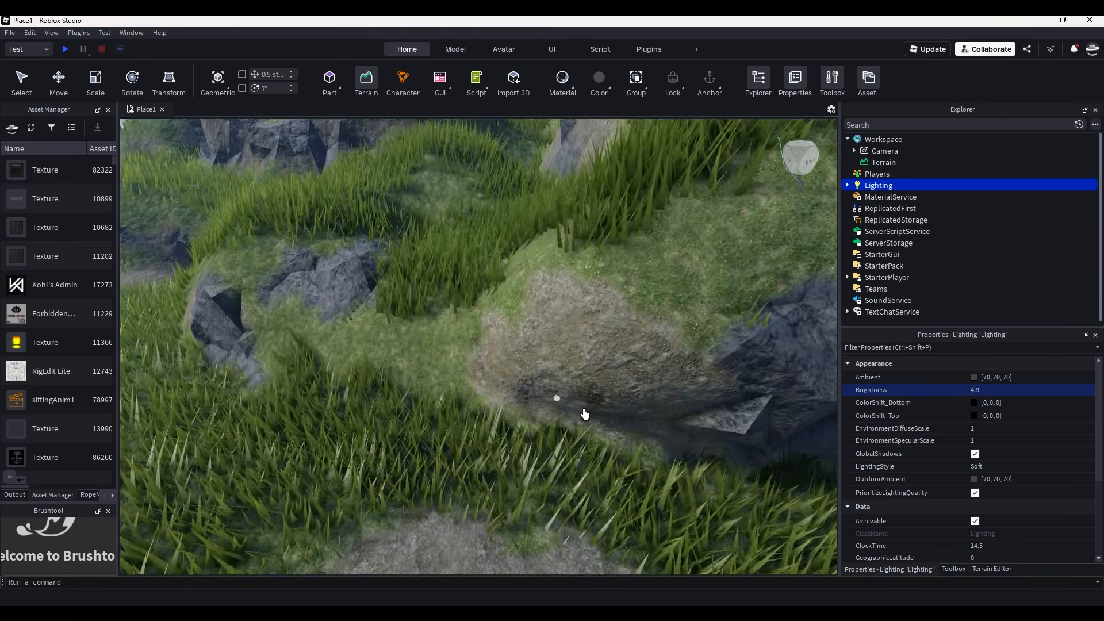
right_drag(565, 410, 555, 380)
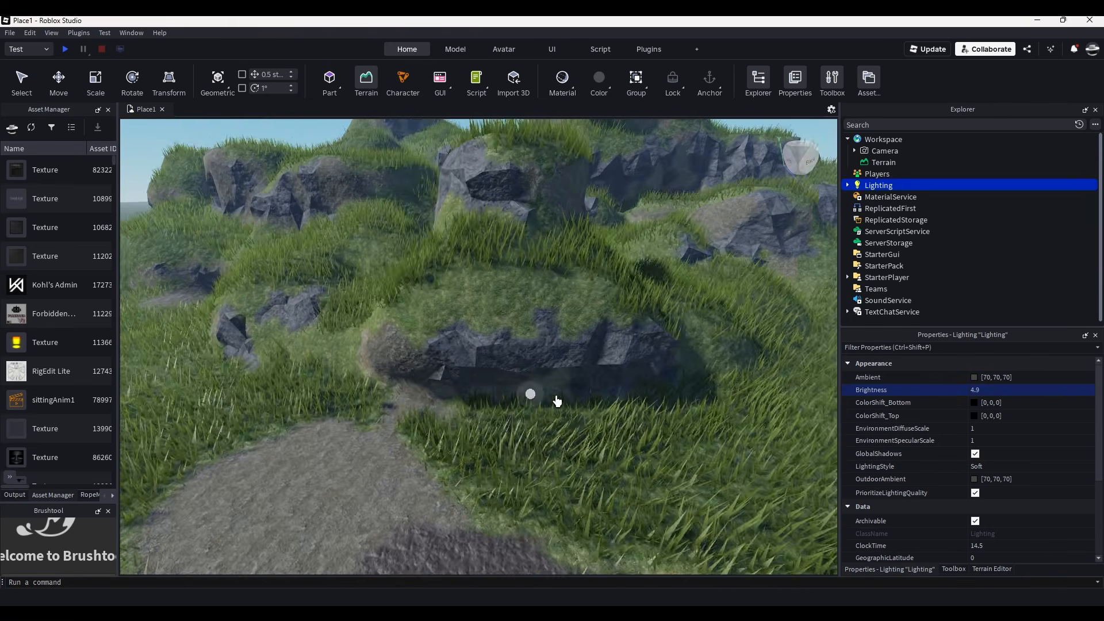
scroll(968, 515, down, 3)
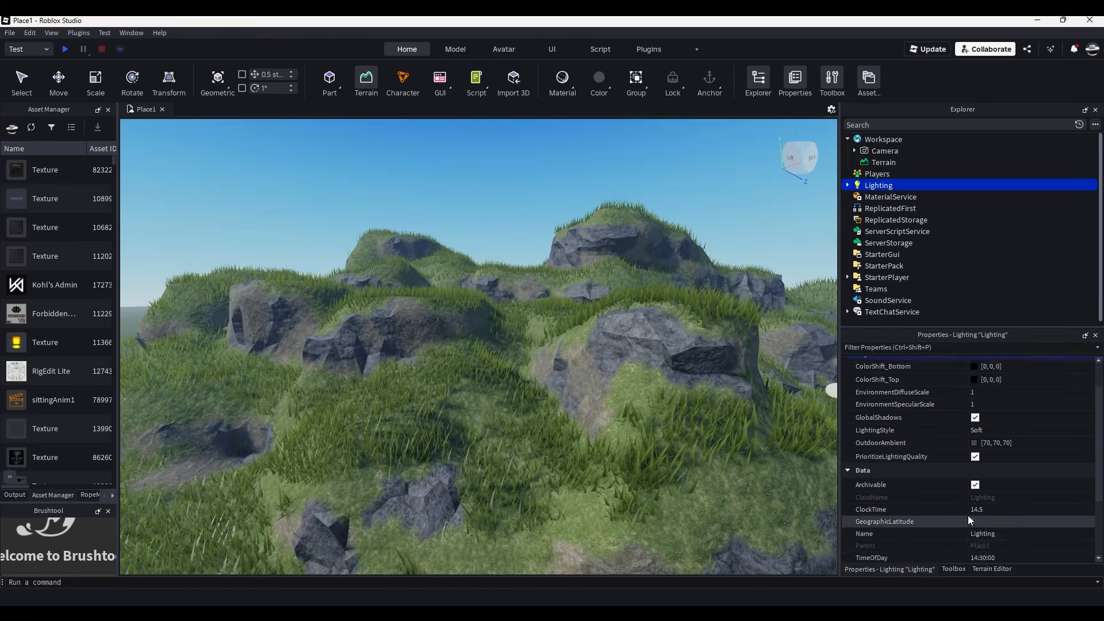
Choose LeafyGrass as the paint material and dab small spots on the grassy slopes near the front rock outcrops.
click(967, 567)
click(983, 568)
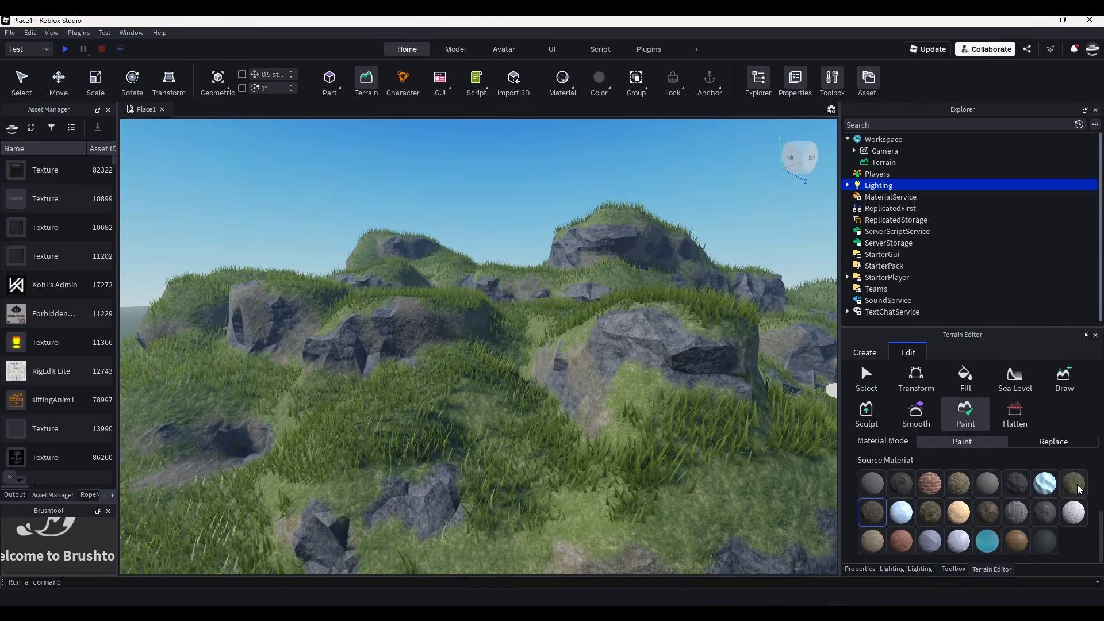
click(930, 512)
scroll(628, 445, up, 3)
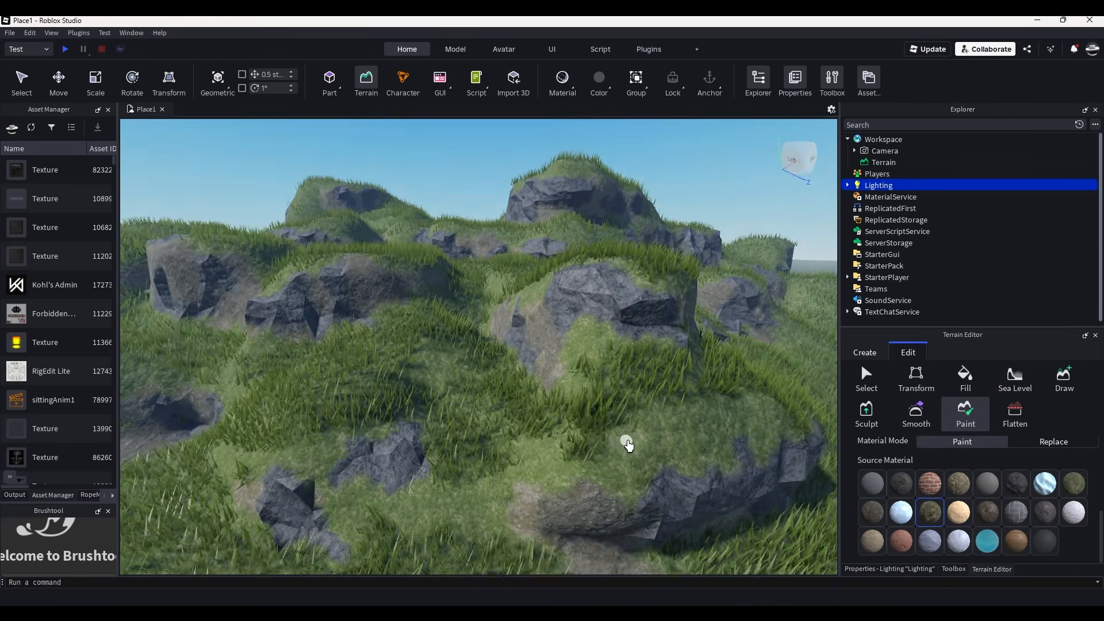
right_drag(628, 445, 629, 416)
click(621, 408)
click(545, 429)
mouse_move(545, 429)
right_down()
mouse_move(520, 463)
mouse_move(491, 469)
mouse_move(468, 440)
mouse_move(547, 421)
right_up()
click(520, 463)
key(w)
click(510, 422)
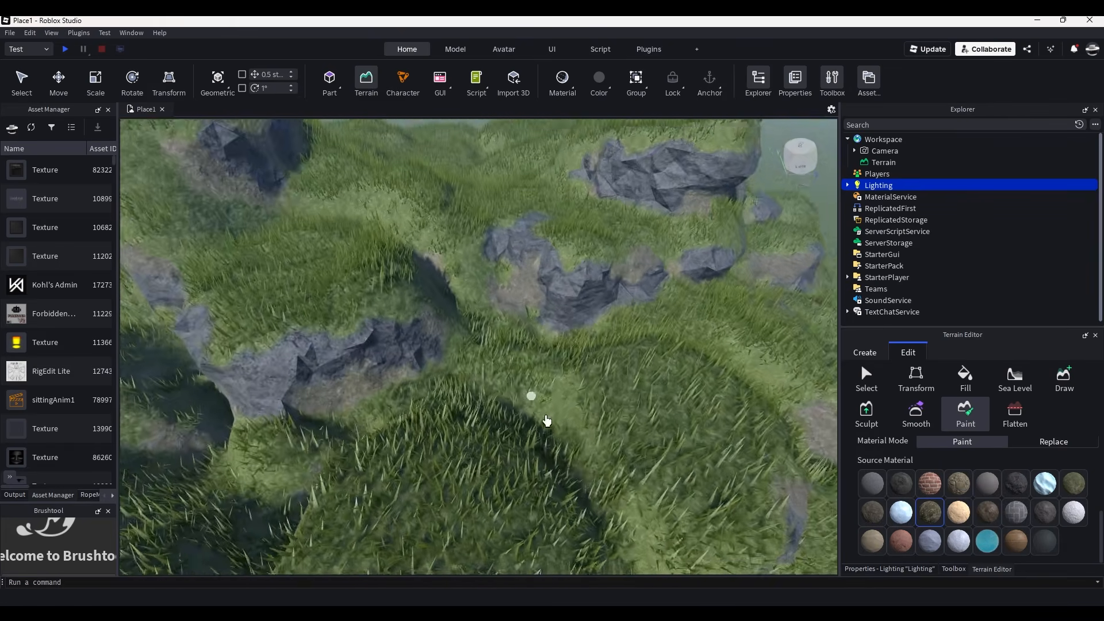
Dab LeafyGrass spots on the grassy ledges between the rock outcrops on the way up the hill.
key(s)
click(509, 406)
click(578, 411)
right_drag(631, 429, 461, 493)
click(419, 452)
click(510, 499)
key(a)
key(w)
click(460, 398)
Scatter LeafyGrass spots over the hill's high peak and the grassy mounds next to it.
key(e)
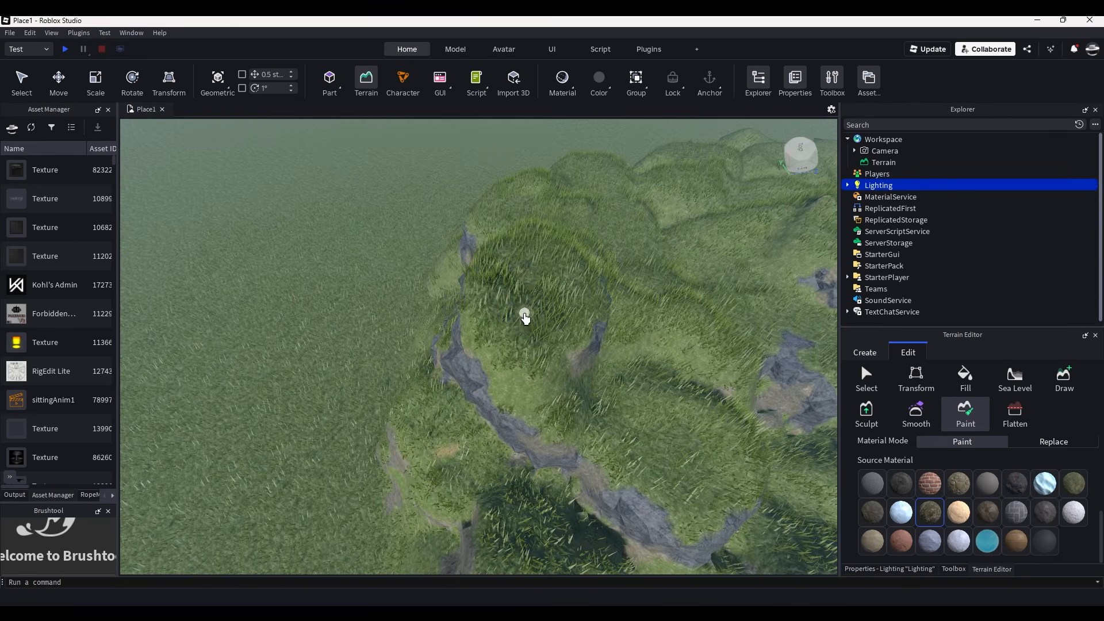
click(525, 316)
key(s)
click(562, 483)
key(w)
click(579, 380)
right_drag(584, 384, 563, 387)
key(w)
click(506, 377)
click(412, 362)
key(d)
click(474, 273)
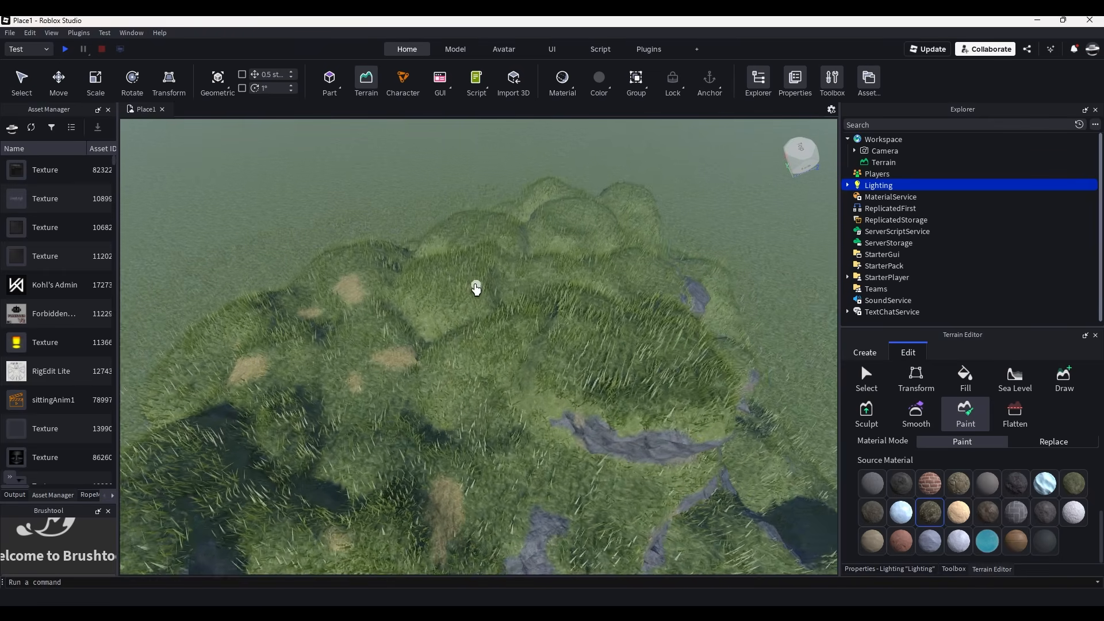
Paint LeafyGrass spots across the tops of the grassy mounds at the far end of the hill.
key(s)
click(517, 347)
right_drag(562, 375, 577, 373)
key(w)
click(530, 340)
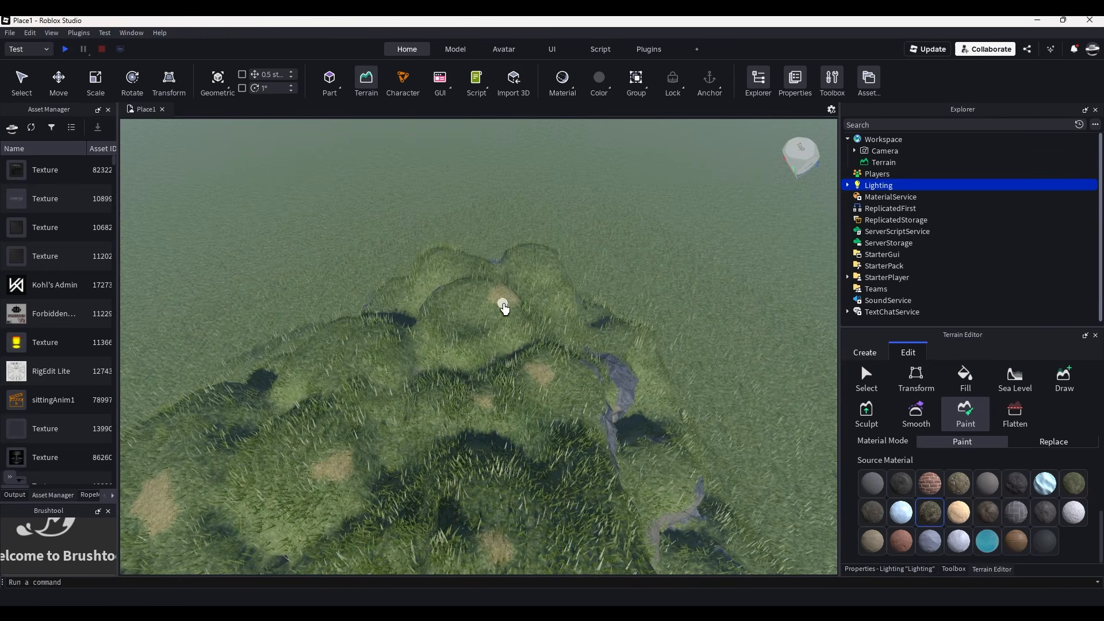
click(453, 268)
key(w)
click(465, 323)
click(407, 334)
Add LeafyGrass spots to the remaining plain grass mounds along the outer side of the hill.
click(340, 409)
key(s)
click(328, 402)
click(397, 430)
right_drag(434, 439, 456, 406)
key(s)
click(456, 406)
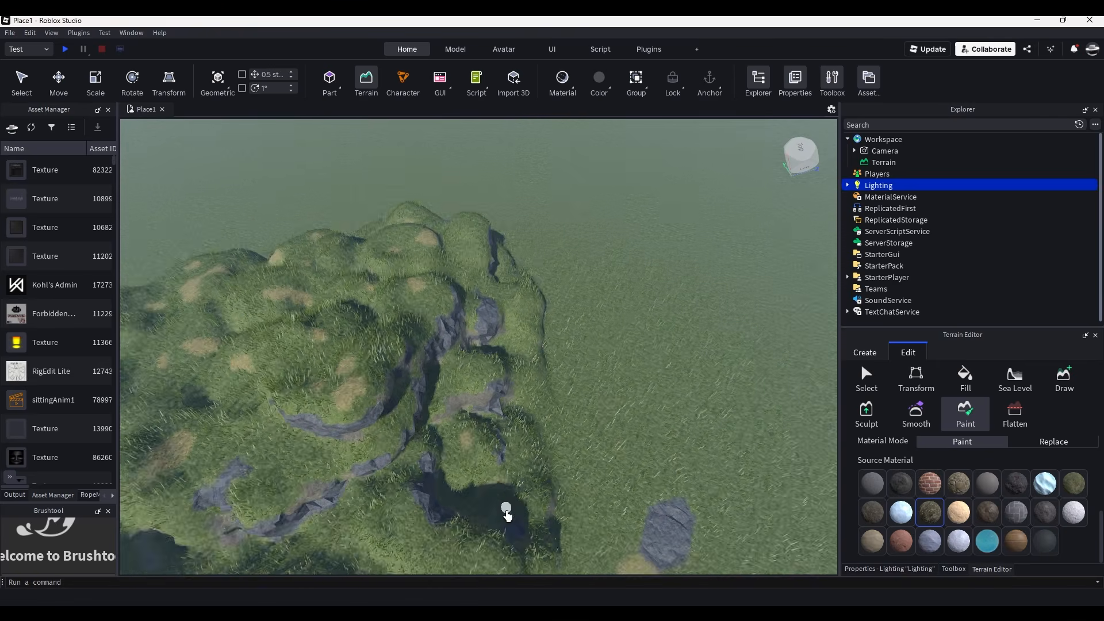
right_drag(508, 516, 471, 498)
key(w)
key(s)
Paint Ground patches on the grassy mounds and beside the rock outcrop along the near side of the hill.
click(869, 515)
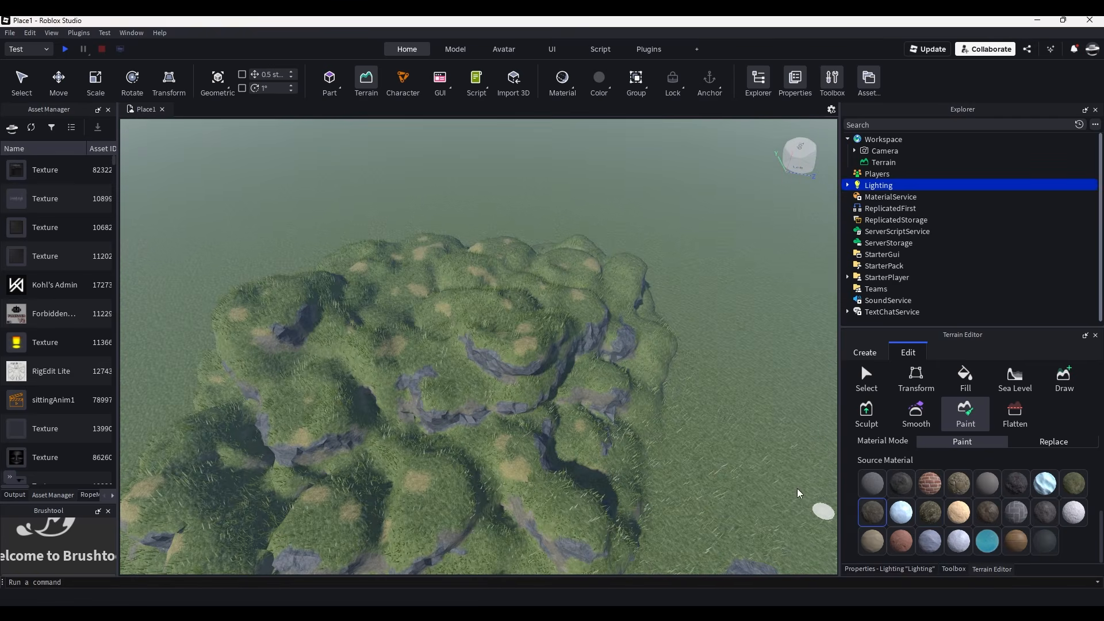
right_drag(644, 454, 612, 476)
key(w)
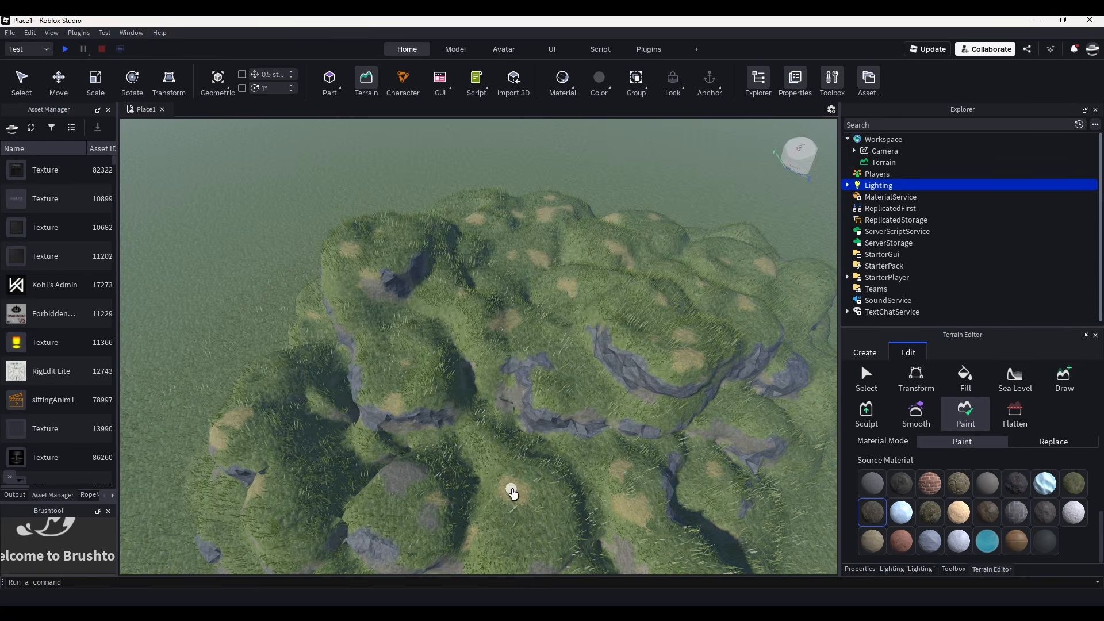
key(w)
key(a)
click(429, 432)
click(446, 385)
click(360, 282)
click(378, 311)
key(d)
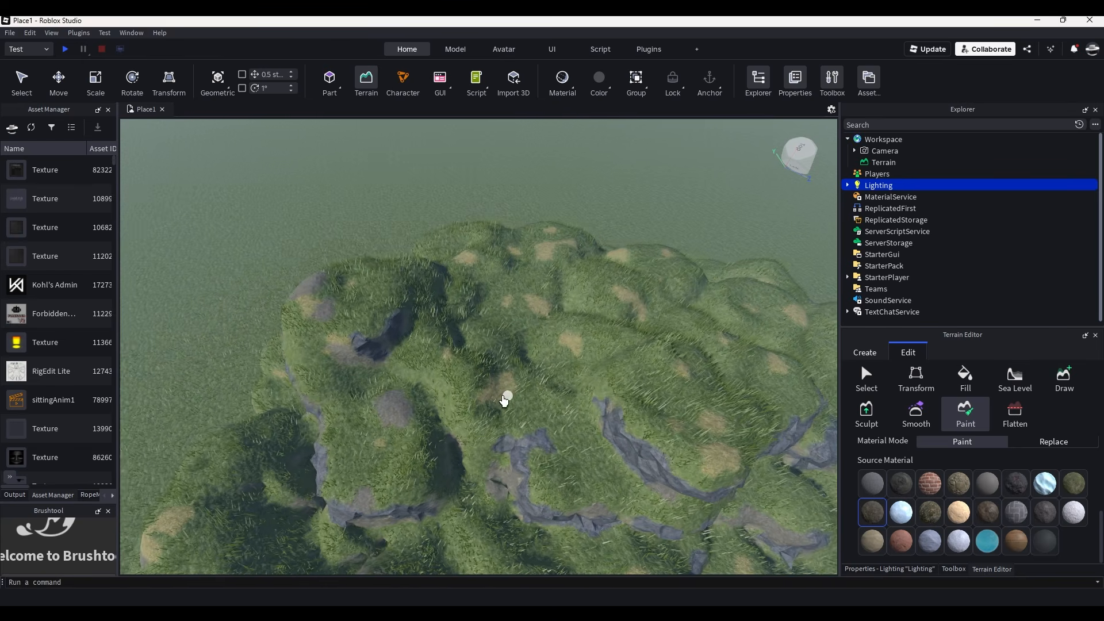
Scatter Ground patches over the grassy slopes and mounds toward the far end of the hill.
key(w)
click(545, 370)
key(d)
click(522, 339)
click(485, 340)
click(430, 295)
click(526, 305)
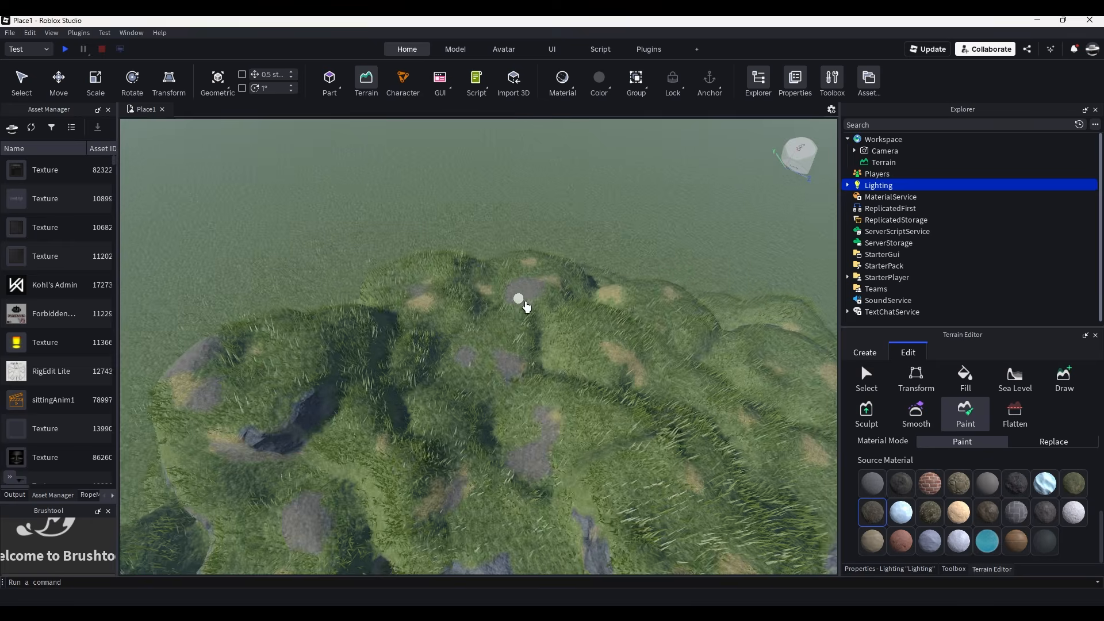
key(w)
Sculpt small Rock boulders with a size 2 brush on the grassy slopes around the middle of the hill.
click(868, 416)
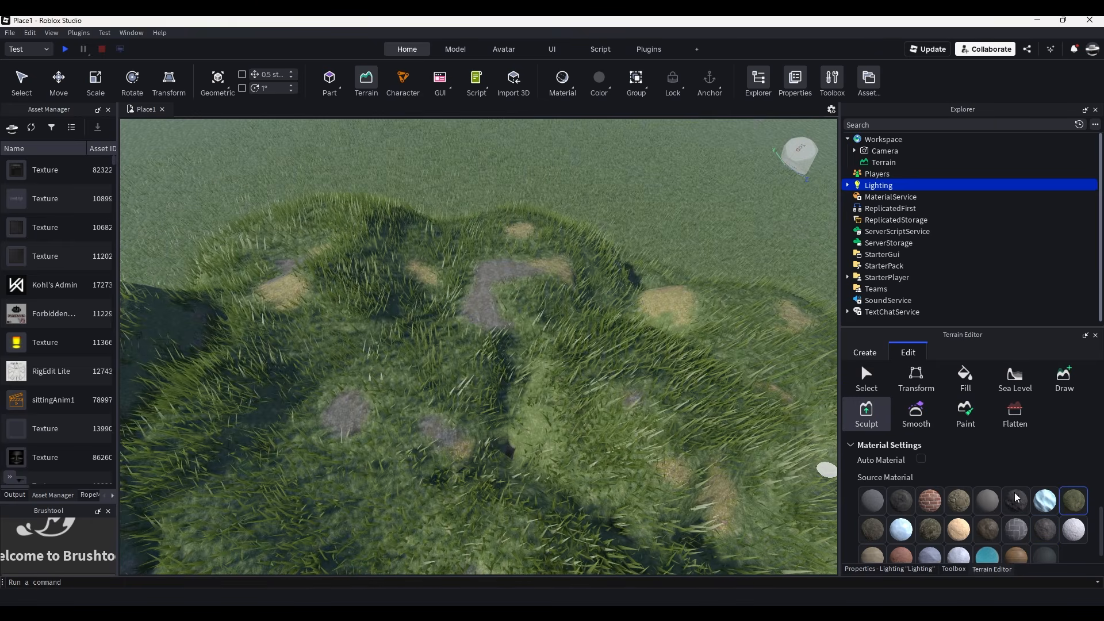
scroll(954, 507, up, 3)
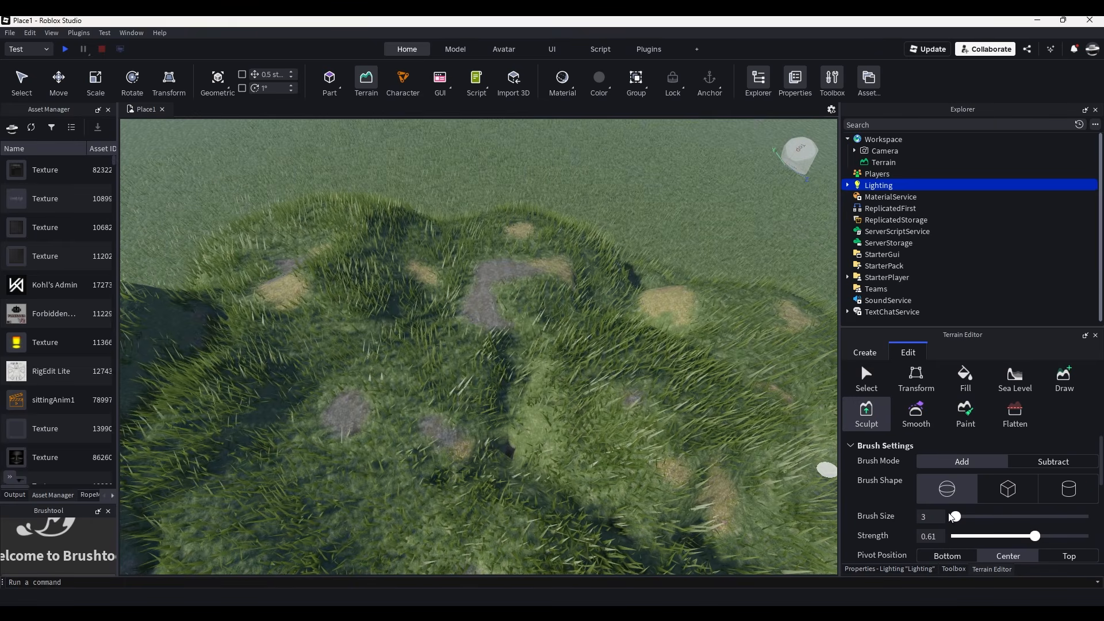
scroll(978, 512, down, 4)
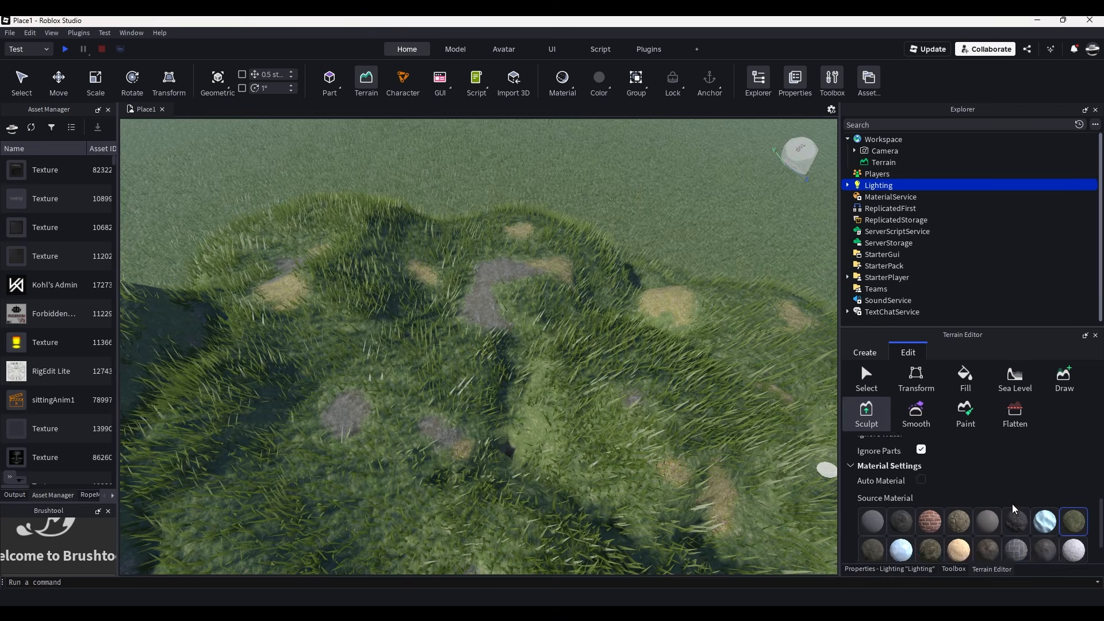
mouse_move(585, 473)
mouse_down()
mouse_move(621, 445)
mouse_move(586, 462)
mouse_move(608, 477)
mouse_up()
key(s)
key(s)
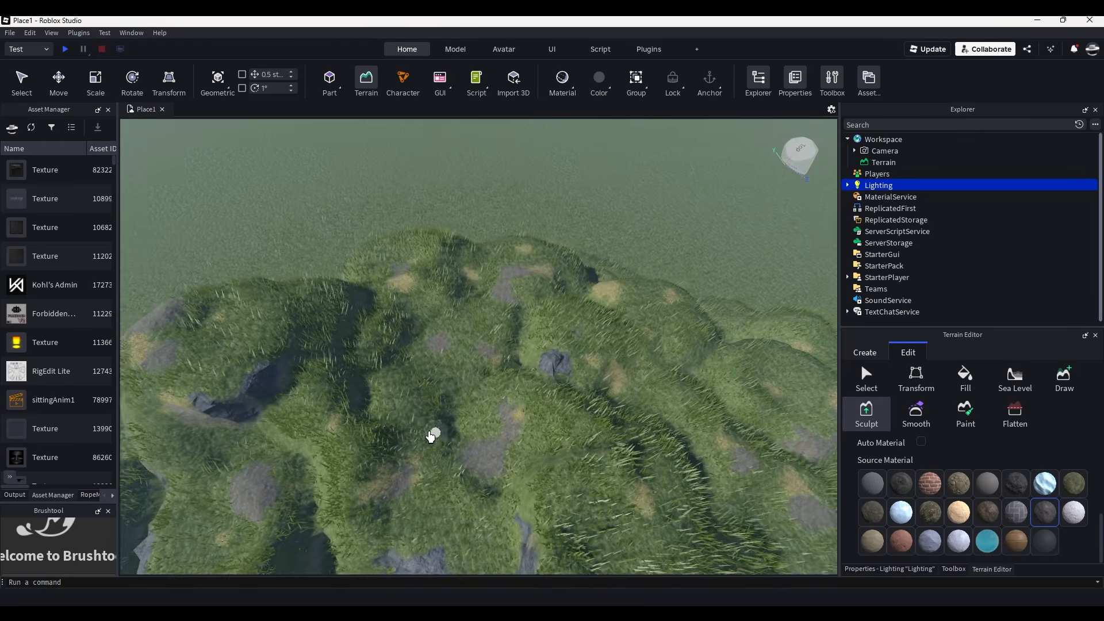
drag(431, 436, 426, 429)
key(s)
drag(593, 413, 585, 407)
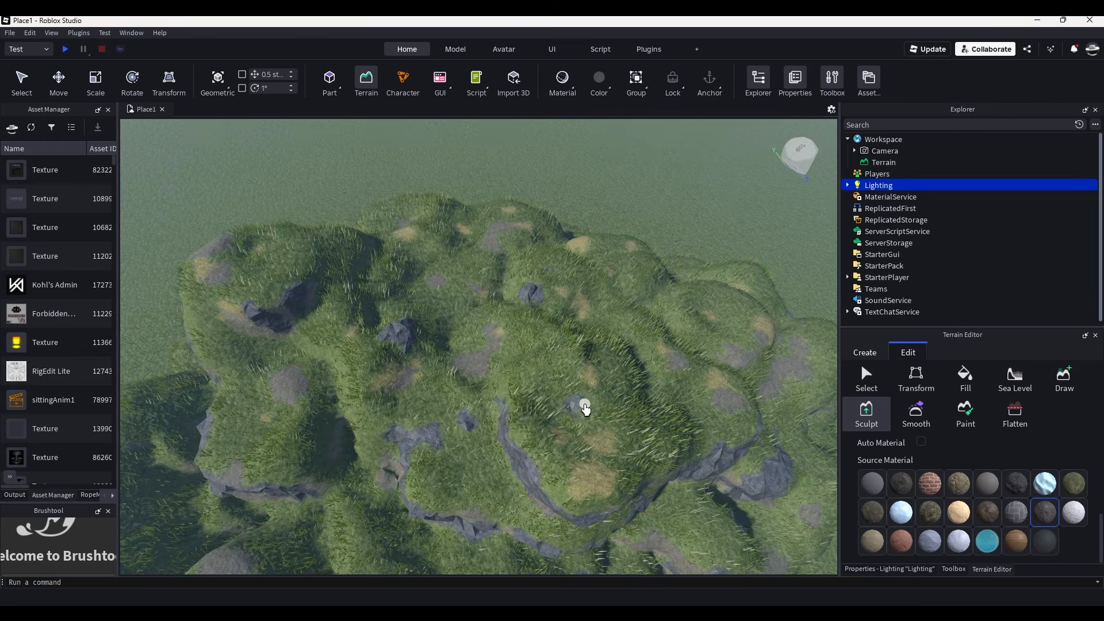
Sculpt more small Rock boulders among the grass mounds on the upper and outer slopes of the hill.
key(w)
drag(345, 368, 351, 360)
key(w)
click(671, 406)
key(d)
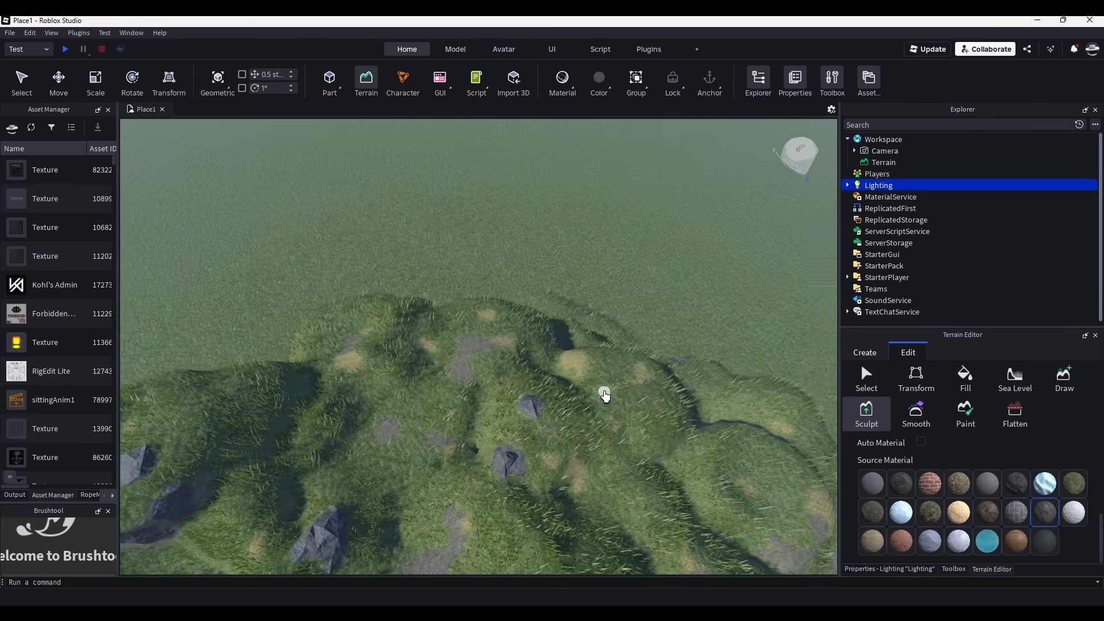
click(649, 491)
key(s)
click(636, 448)
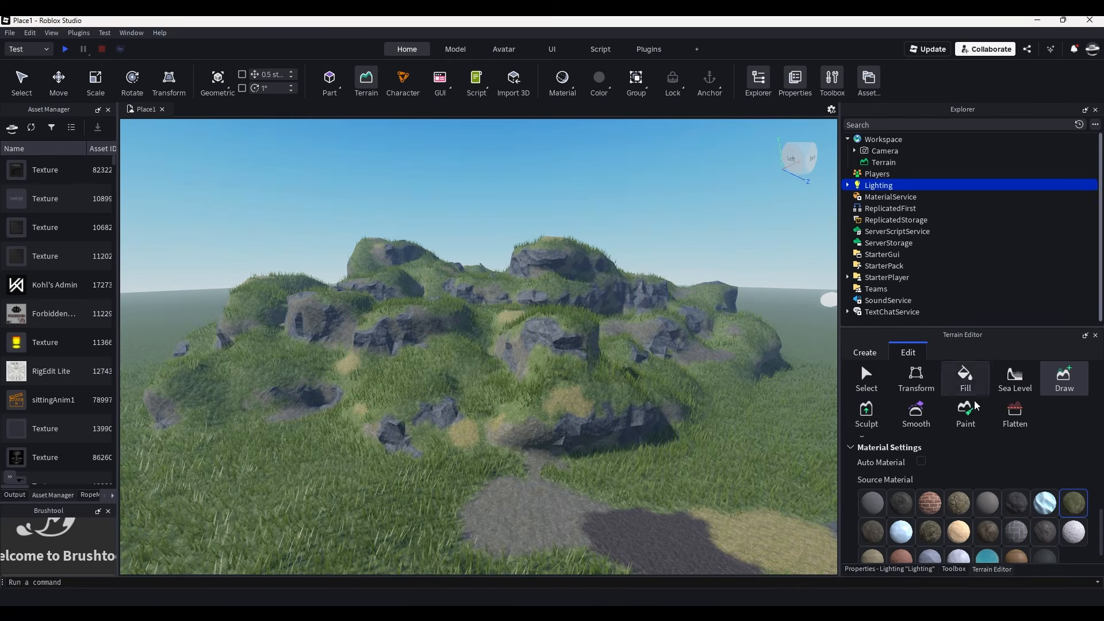
Sculpt Grass bumps at the foot of the front rock outcrop with the size 2 brush.
click(867, 411)
scroll(1027, 460, up, 5)
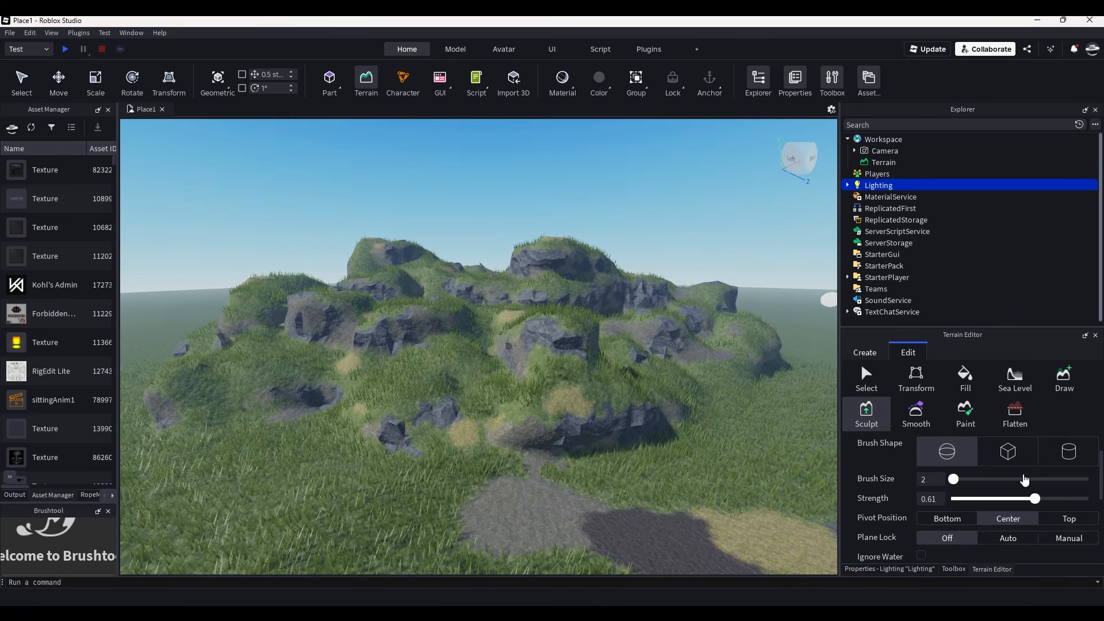
scroll(1031, 477, down, 5)
scroll(1032, 478, down, 2)
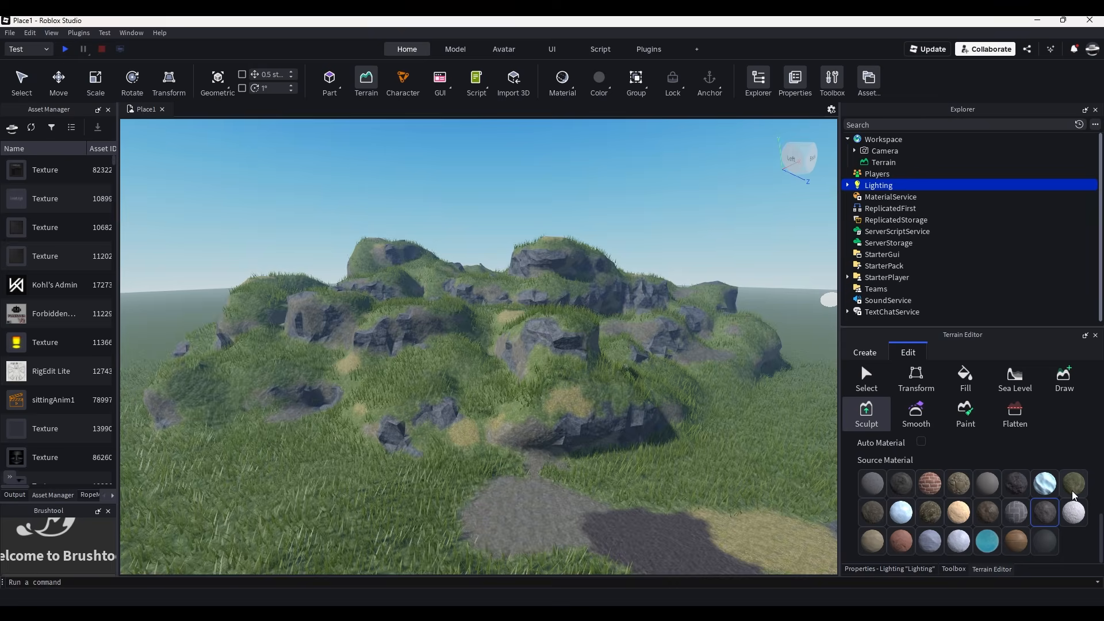
click(1074, 483)
key(w)
key(d)
click(616, 427)
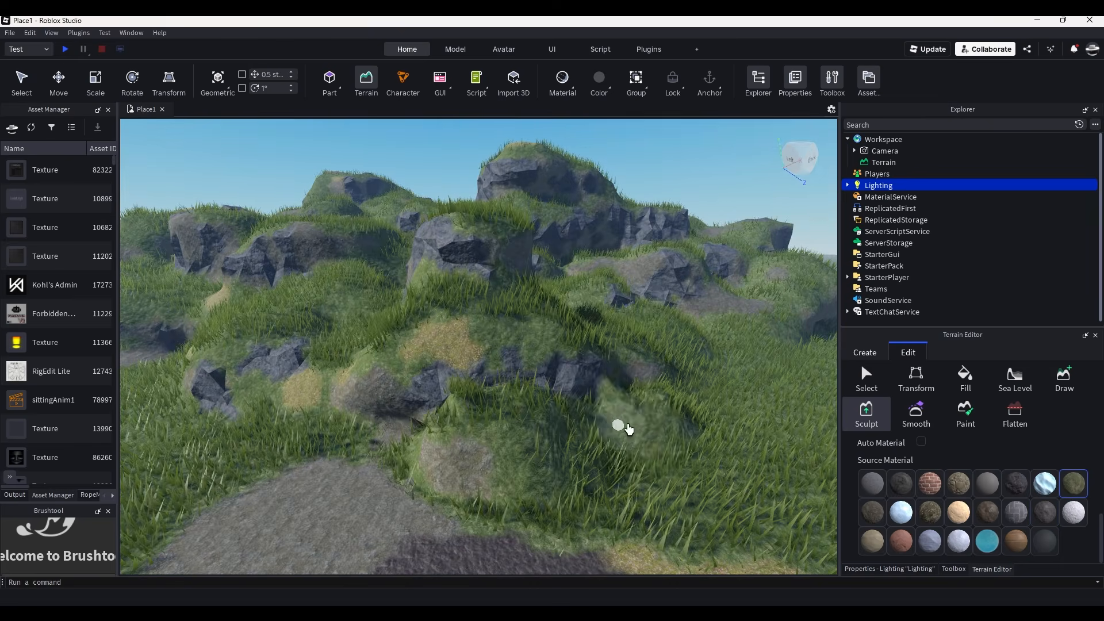
Examine the transitions between rock faces and grass up close and the hill's overall shape from a distance.
key(a)
key(w)
key(s)
right_drag(564, 277, 581, 299)
key(w)
key(w)
key(s)
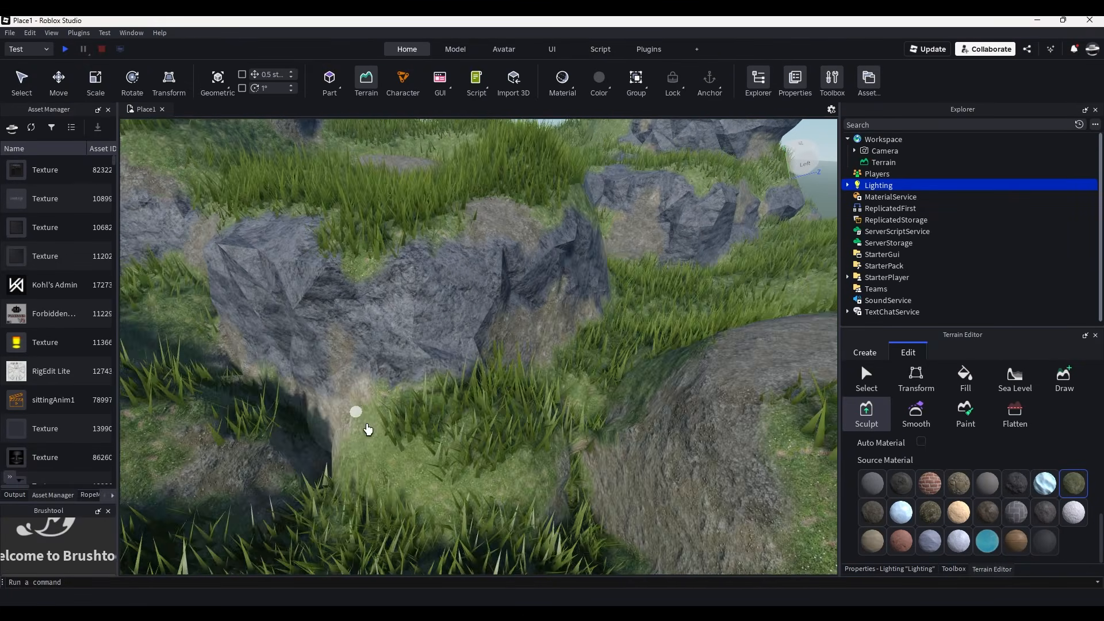
right_drag(534, 348, 540, 339)
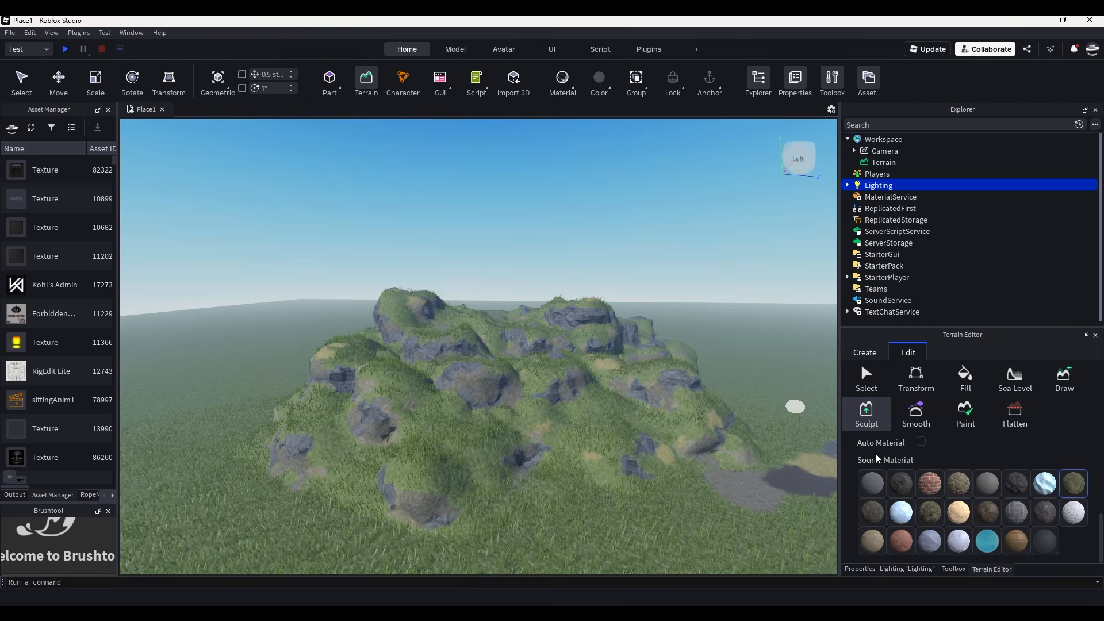
right_drag(677, 398, 715, 437)
click(874, 418)
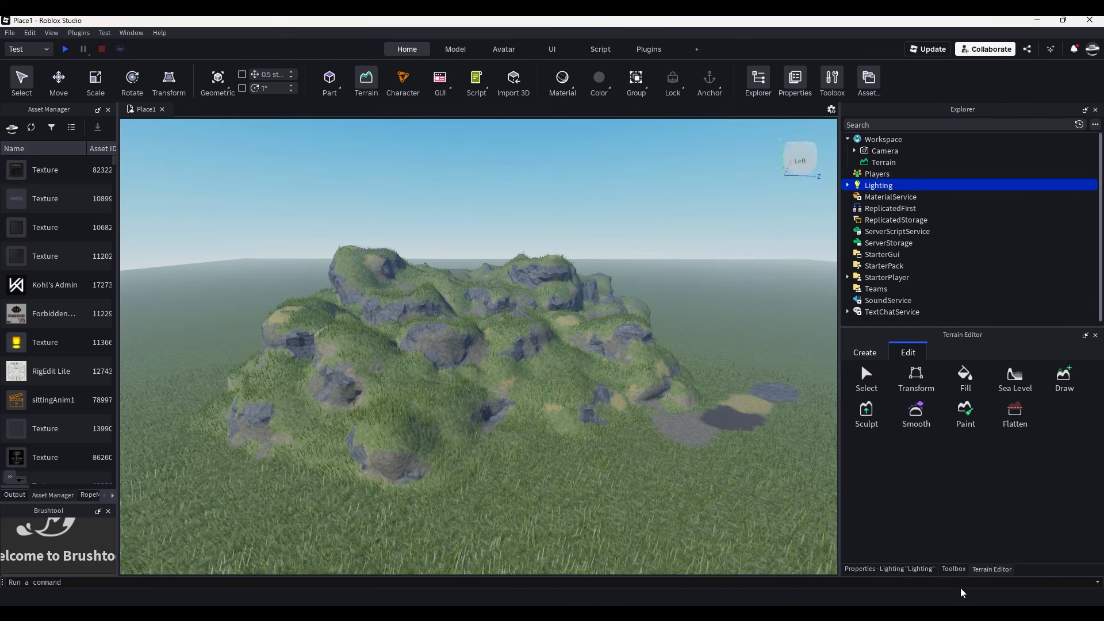
Search the Toolbox models for "realistic trees".
click(953, 570)
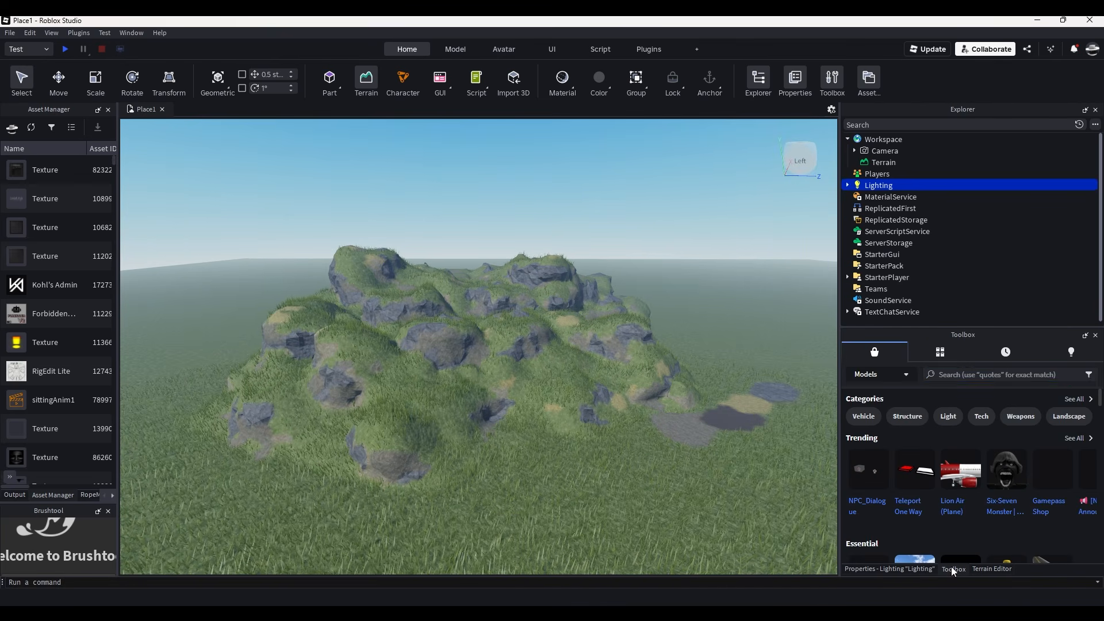
click(955, 375)
text(realistic trees)
key(Return)
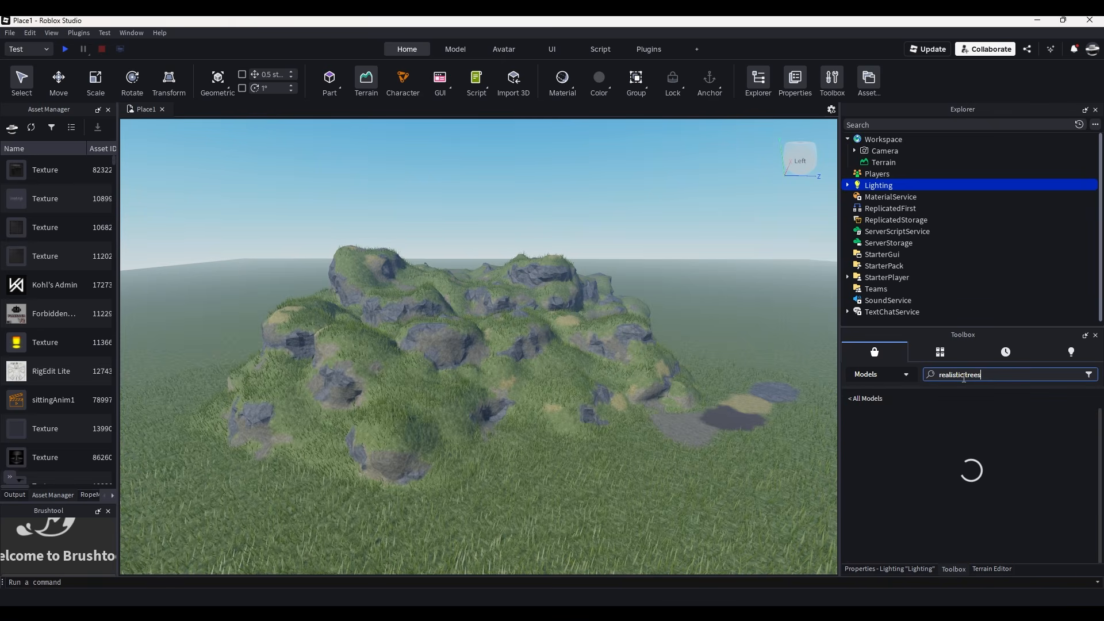
Try the Realistic Trees model on the hill and delete it.
click(867, 435)
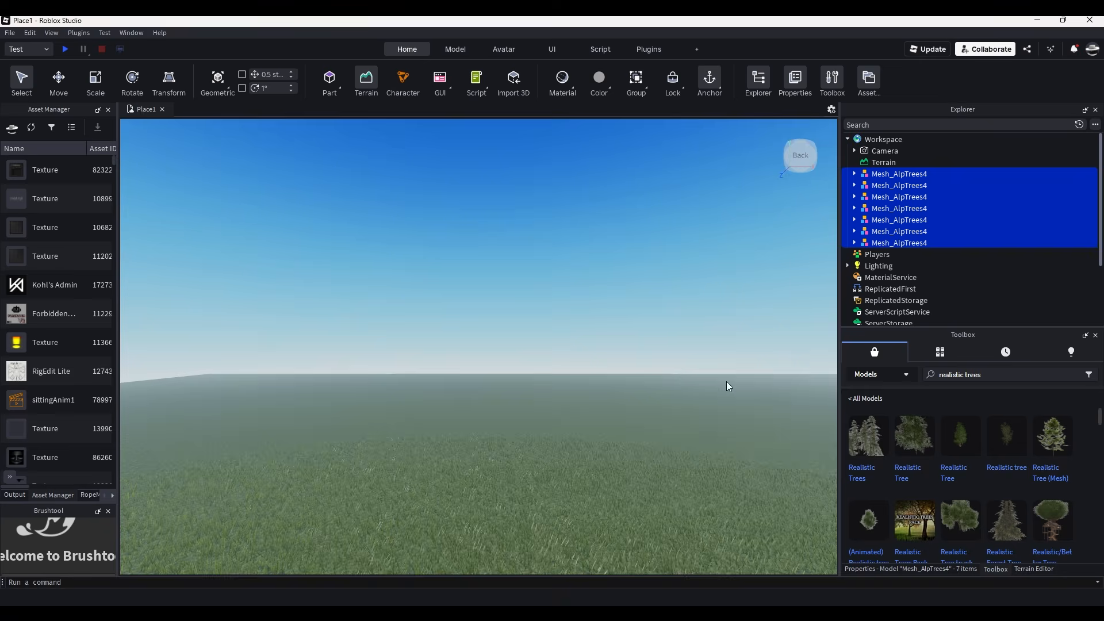
key(f)
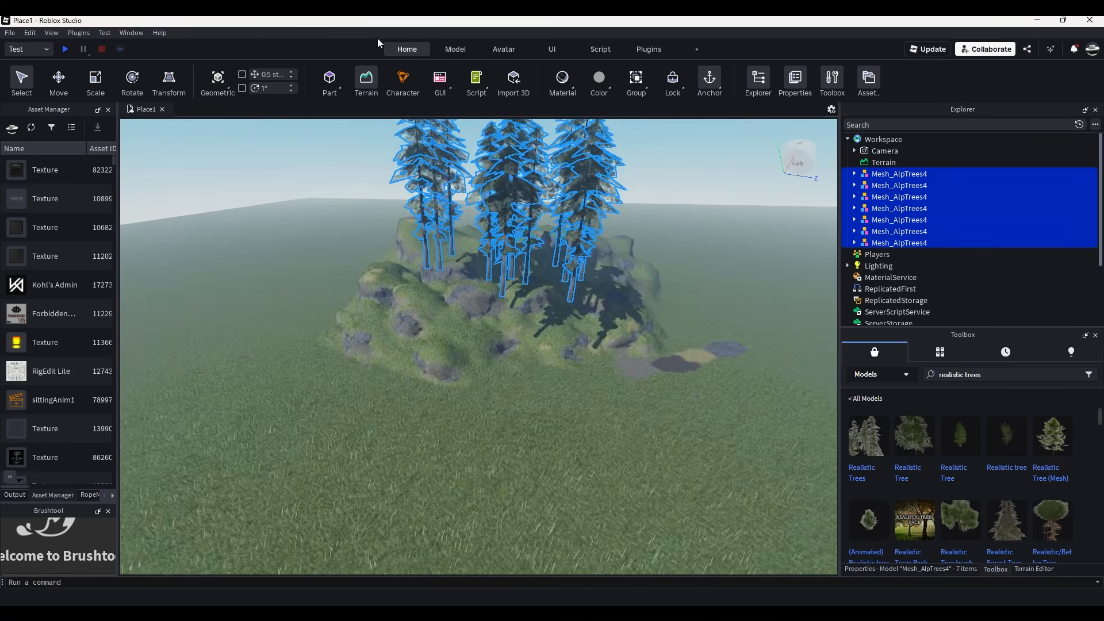
click(59, 80)
key(a)
key(d)
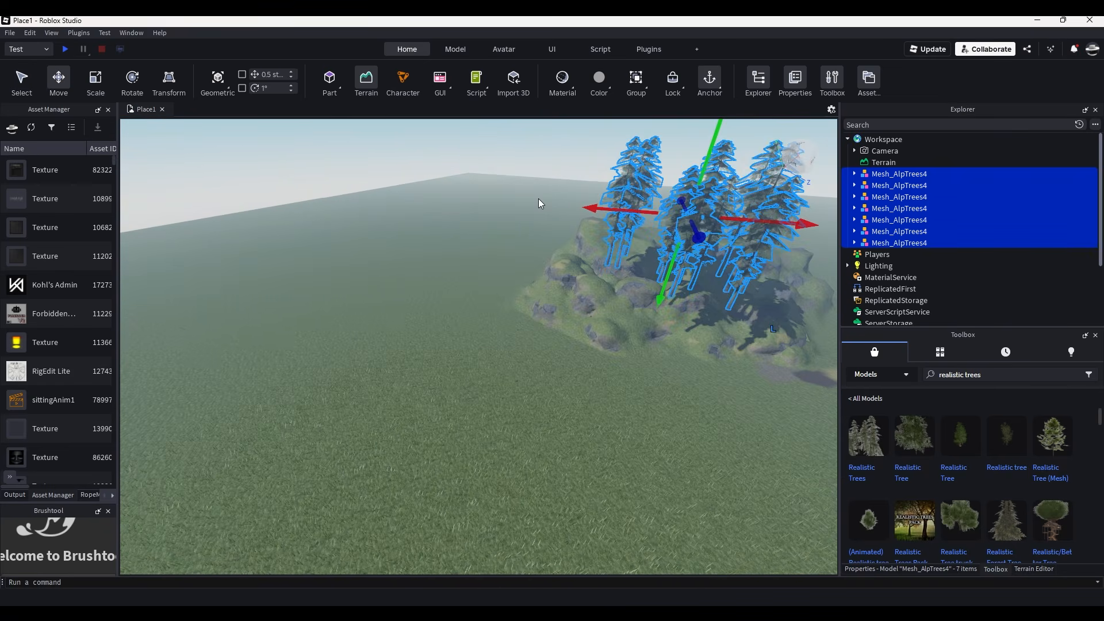
key(Delete)
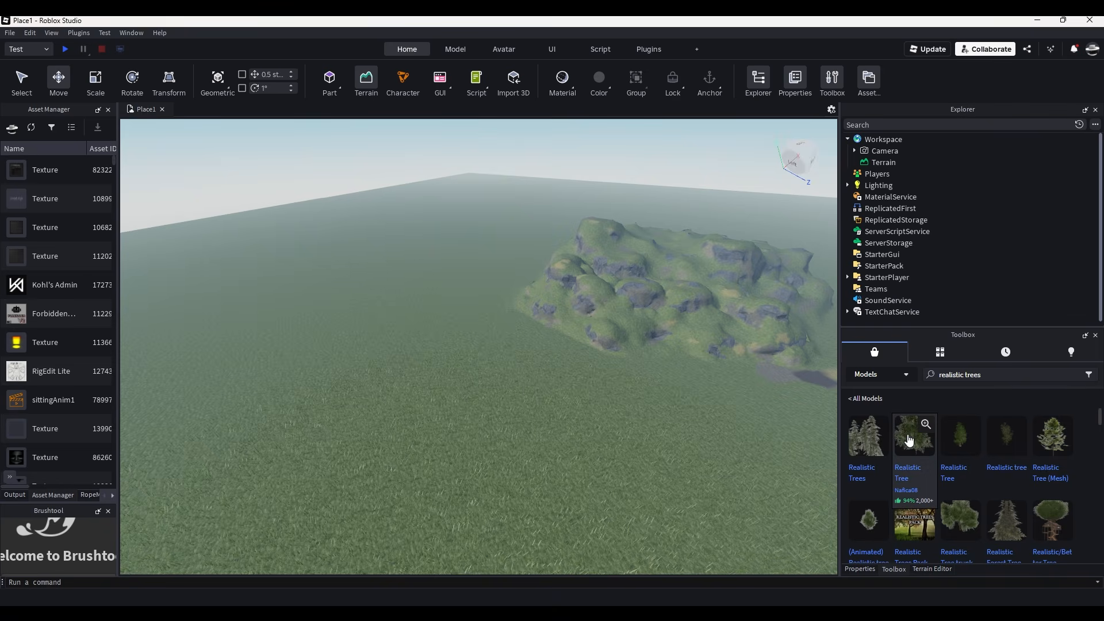
Place Realistic Tree (Mesh) models across the hill's ledges and mounds.
drag(1050, 451, 580, 437)
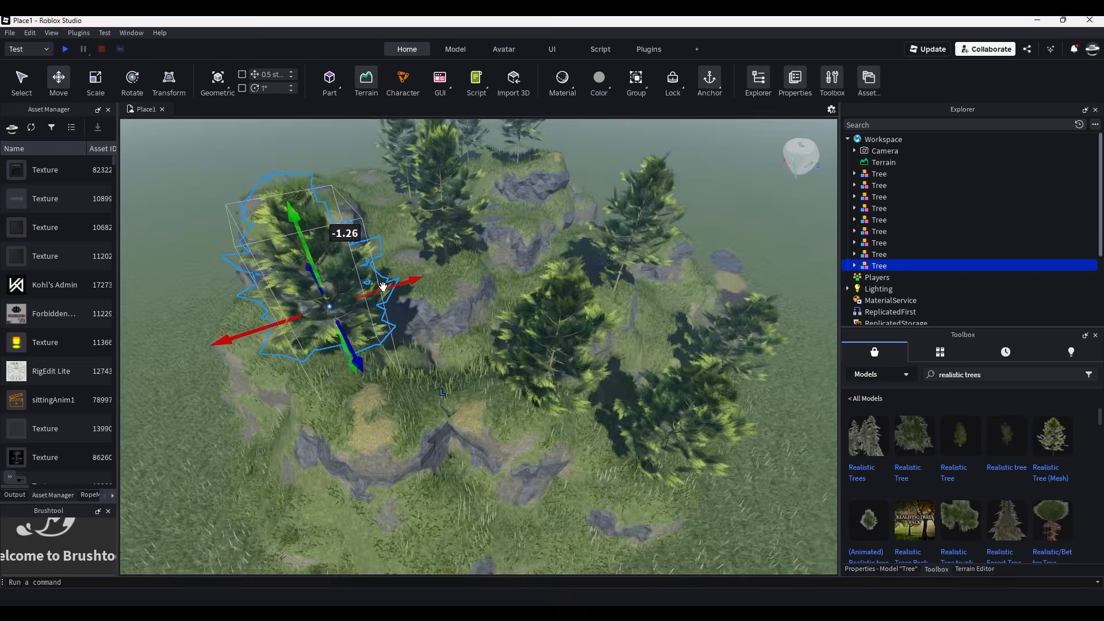
click(676, 433)
scroll(677, 437, down, 3)
Examine how the trees sit among the rocks and grass, from close up, from above and from the side.
right_drag(676, 438, 649, 436)
scroll(513, 340, up, 8)
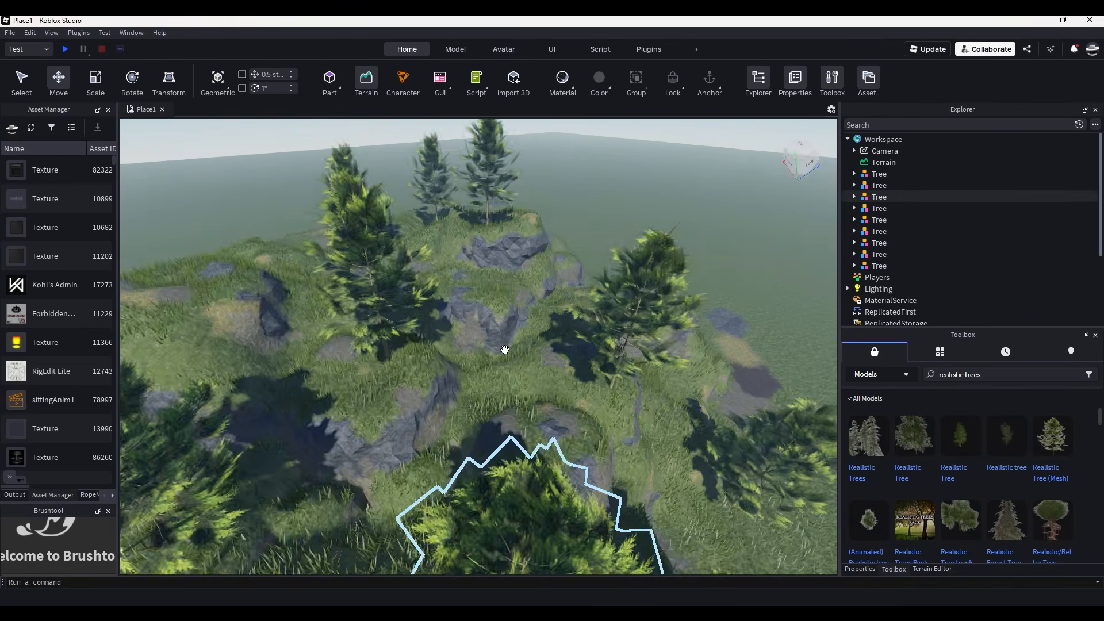
scroll(506, 355, up, 8)
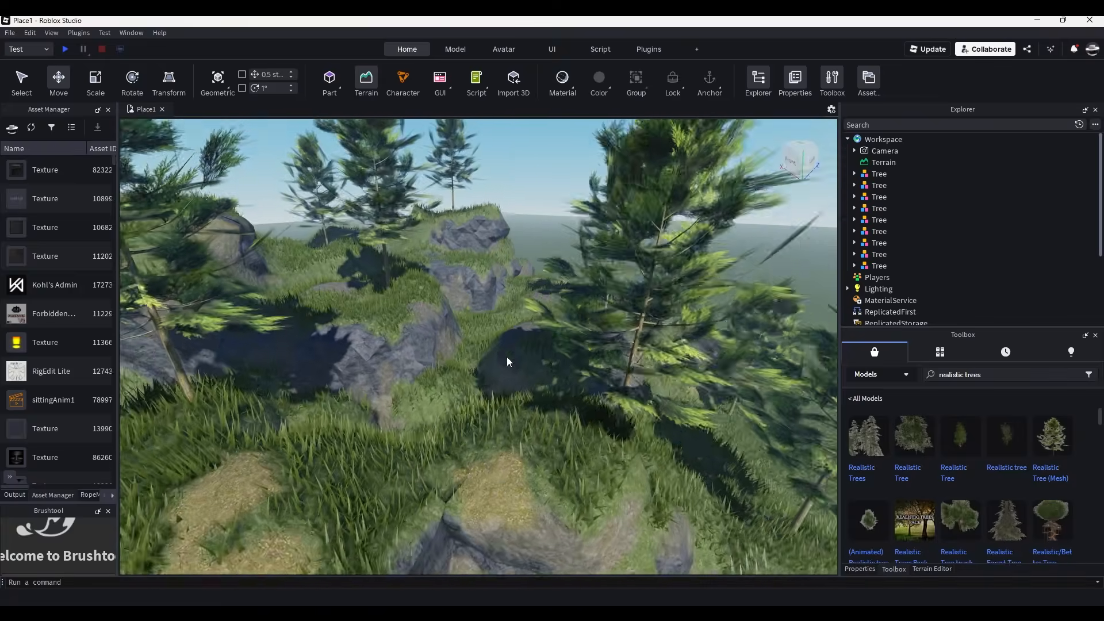
key(w)
right_drag(506, 357, 506, 357)
key(a)
key(w)
key(s)
mouse_move(458, 454)
right_down()
mouse_move(481, 468)
mouse_move(461, 462)
right_up()
key(a)
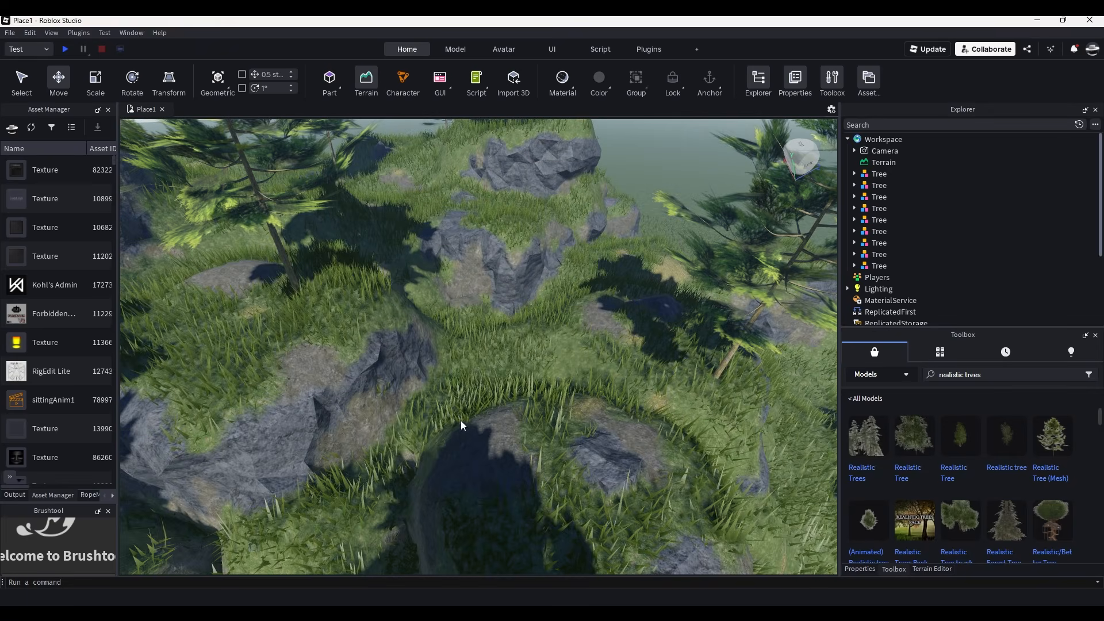
right_drag(601, 455, 613, 449)
key(a)
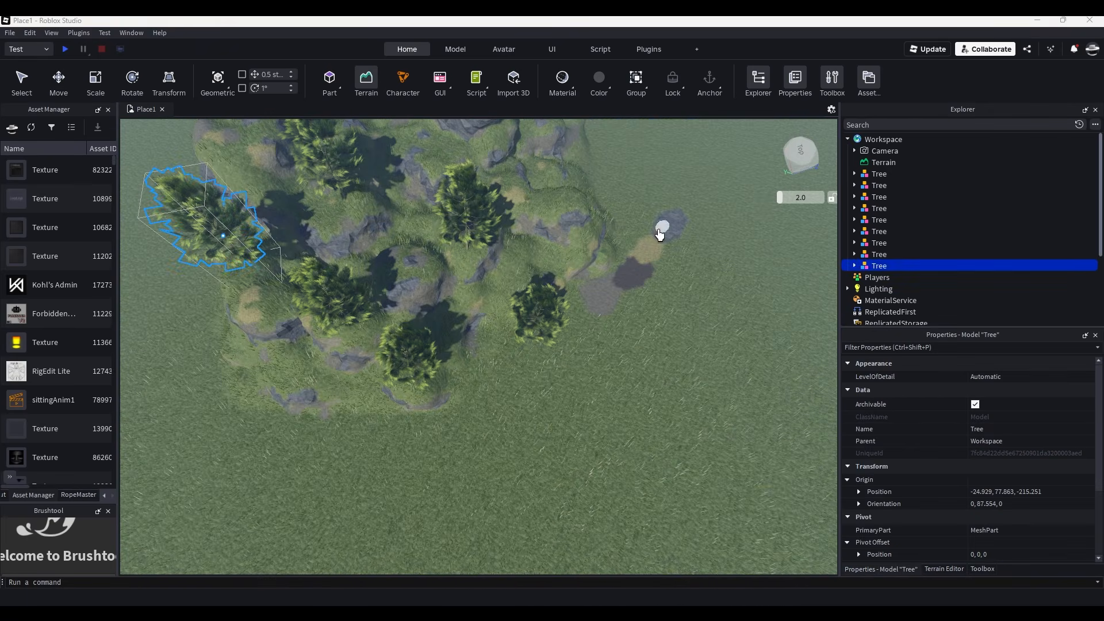
right_drag(661, 229, 655, 225)
key(w)
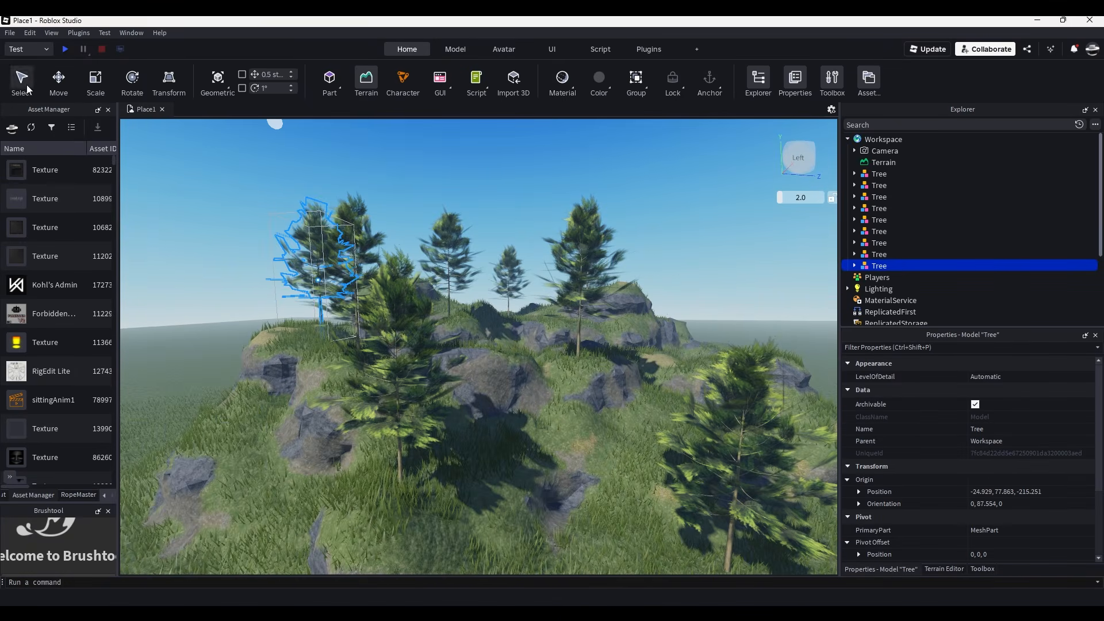
Set the Lighting service's ClockTime to 18.7.
click(648, 49)
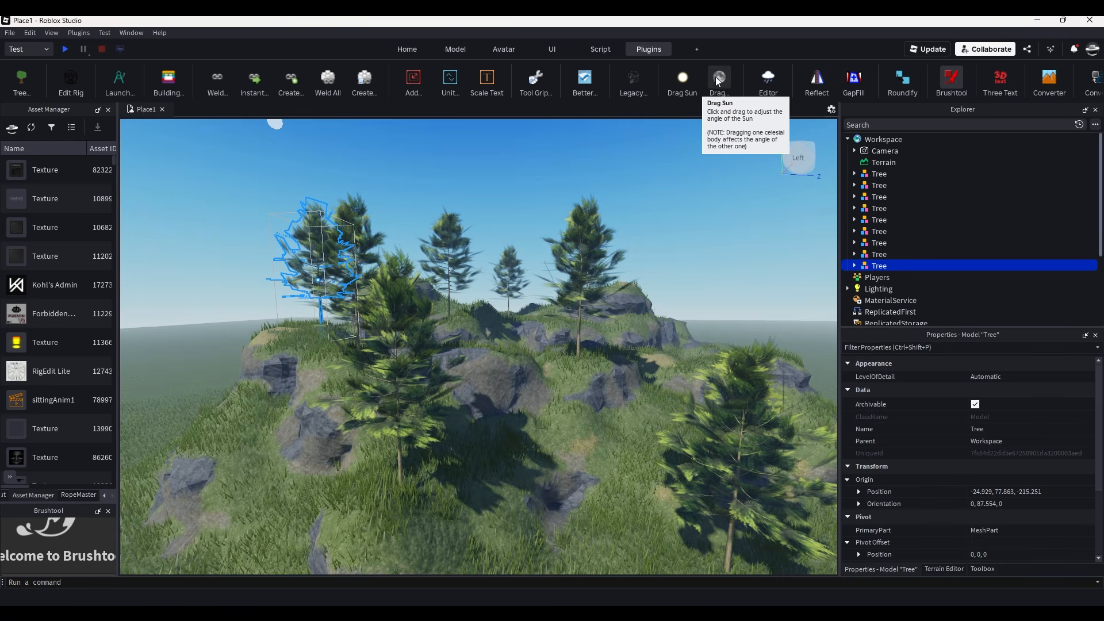
click(895, 143)
scroll(938, 253, down, 3)
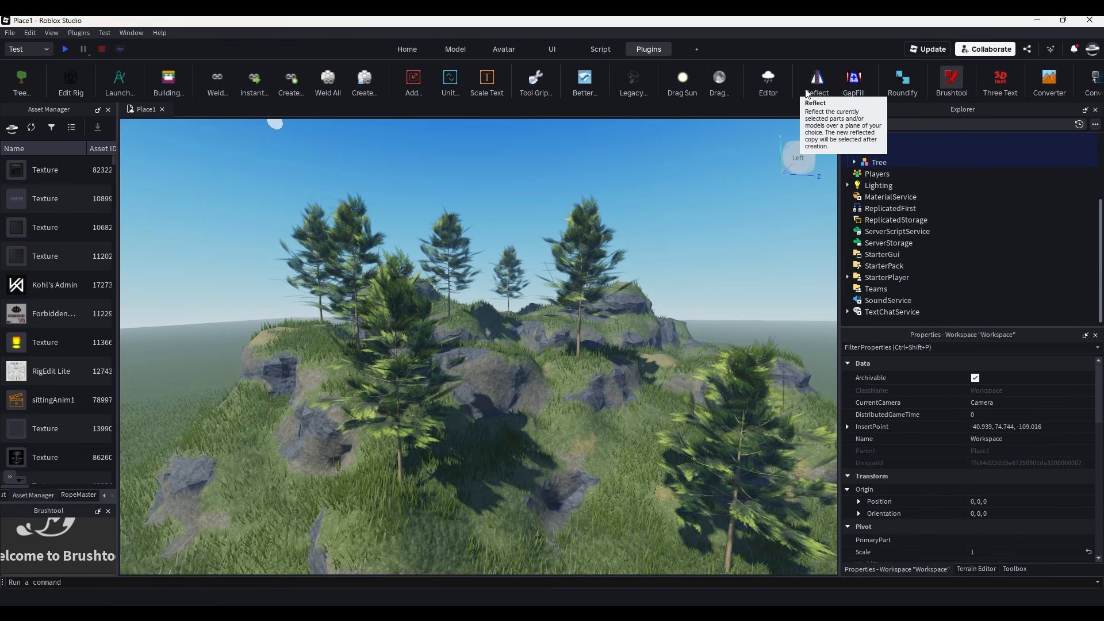
click(879, 185)
scroll(985, 405, down, 1)
click(1015, 512)
drag(1060, 511, 1073, 511)
Set the Lighting service's GeographicLatitude to 70 and its ClockTime to 8.4.
click(1006, 522)
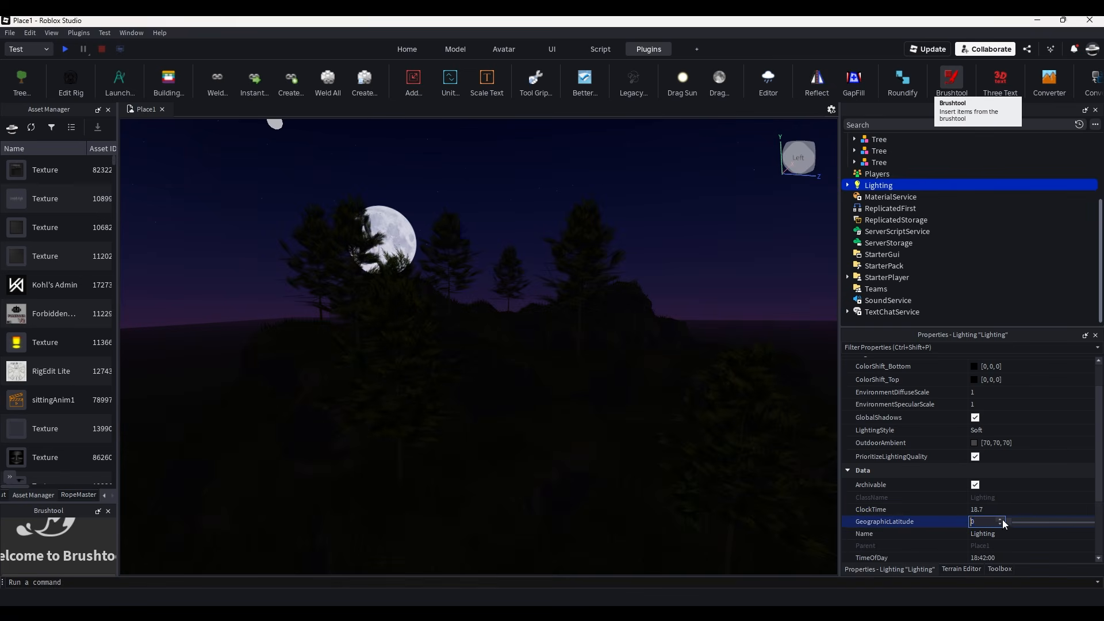
drag(1007, 527, 1030, 516)
click(1040, 509)
right_drag(680, 451, 684, 452)
mouse_move(1022, 513)
mouse_down()
mouse_move(1036, 509)
mouse_move(1029, 523)
mouse_move(1015, 521)
mouse_move(1040, 508)
mouse_up()
right_drag(759, 429, 757, 428)
Expand the Lighting service's child effects and set its Brightness to 5.66.
click(848, 185)
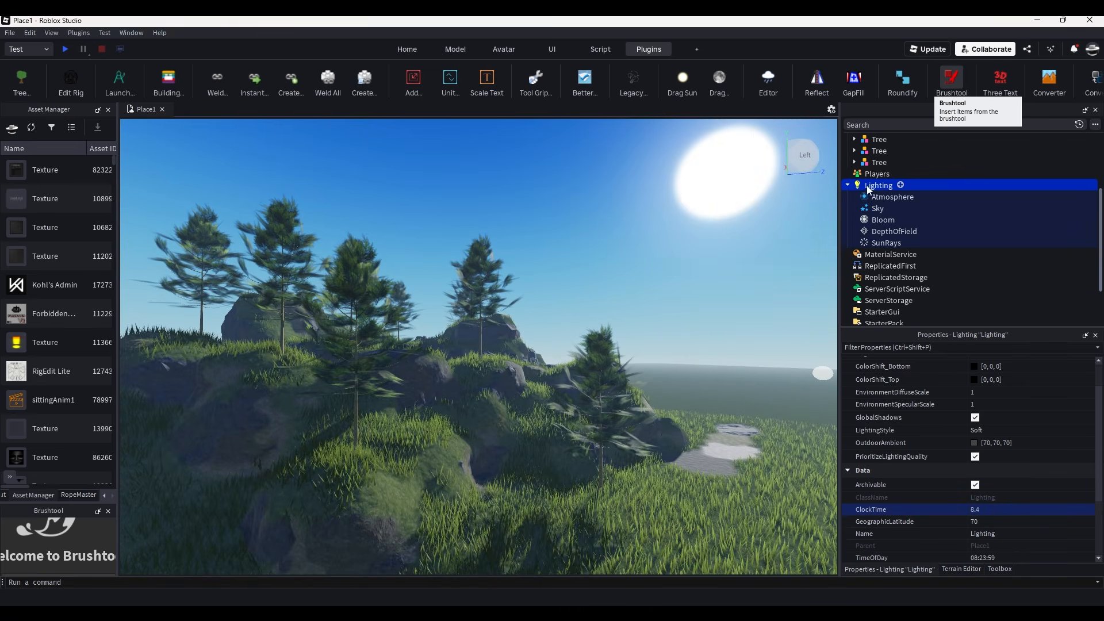
scroll(1006, 391, up, 2)
click(997, 388)
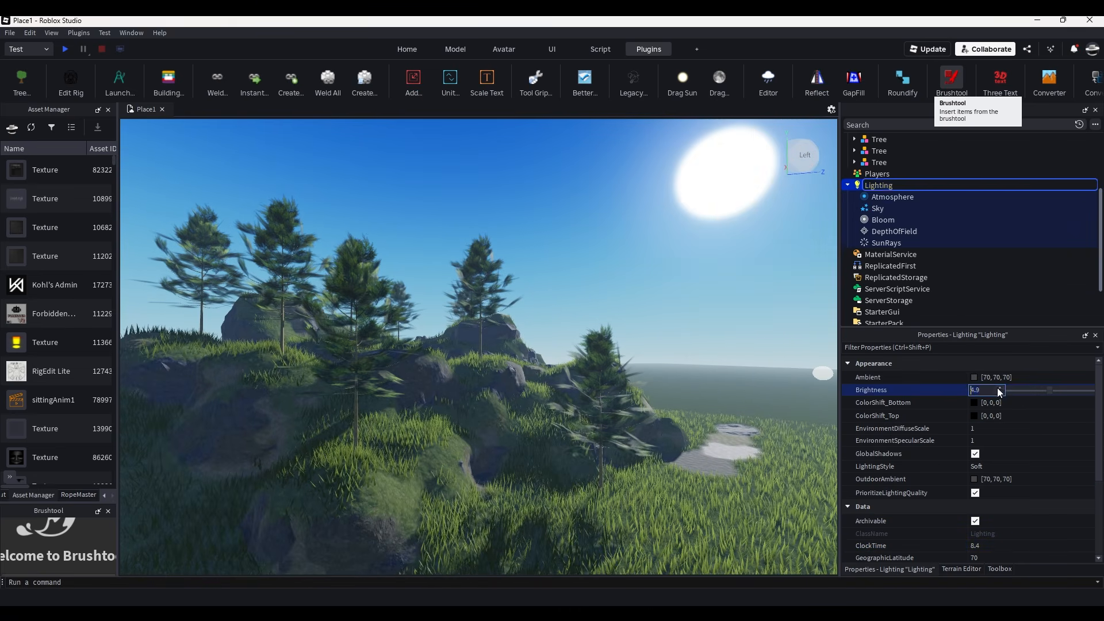
drag(1053, 392, 1057, 391)
Add a ColorCorrectionEffect to Lighting with Brightness 0.1, Contrast 0.3 and Saturation -0.3.
click(900, 186)
text(colo)
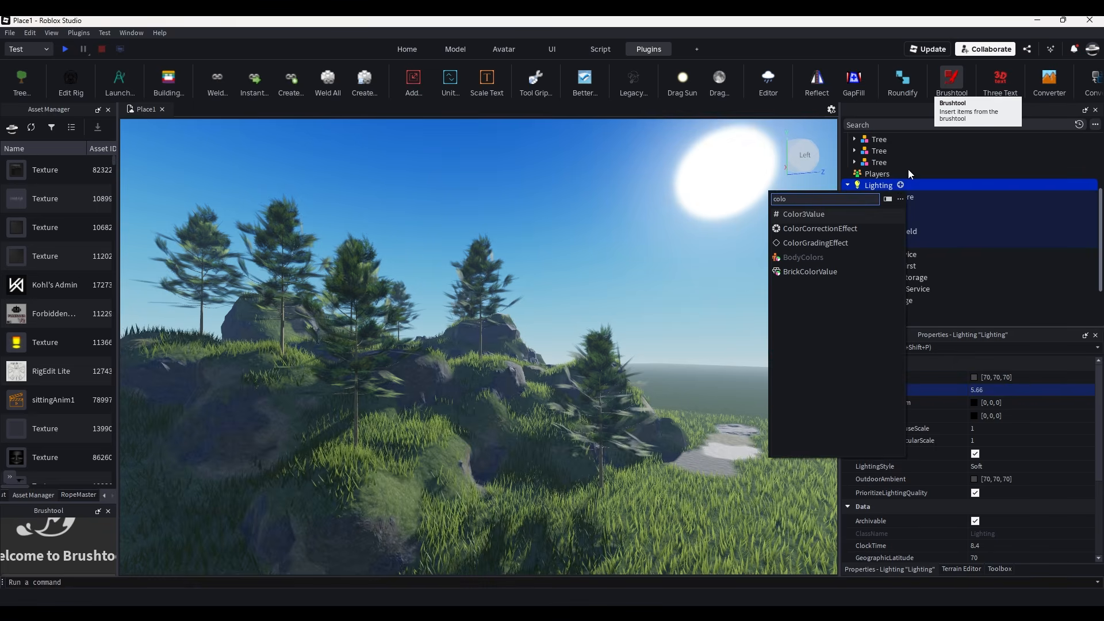
click(844, 229)
click(1013, 454)
drag(1047, 454, 1067, 466)
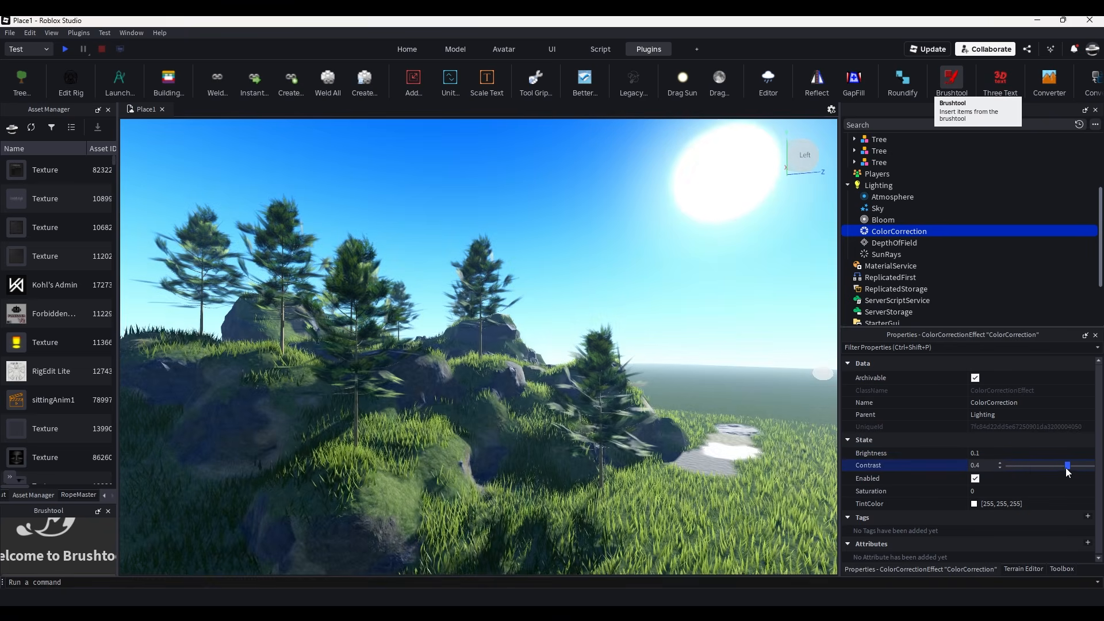
click(1040, 492)
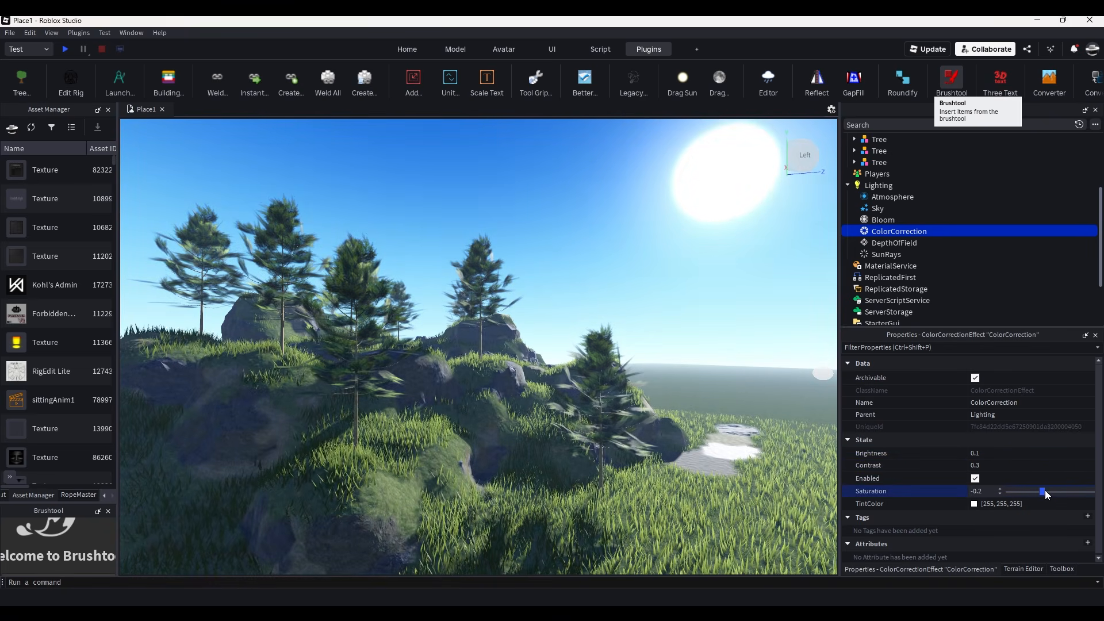
drag(1045, 490, 1042, 492)
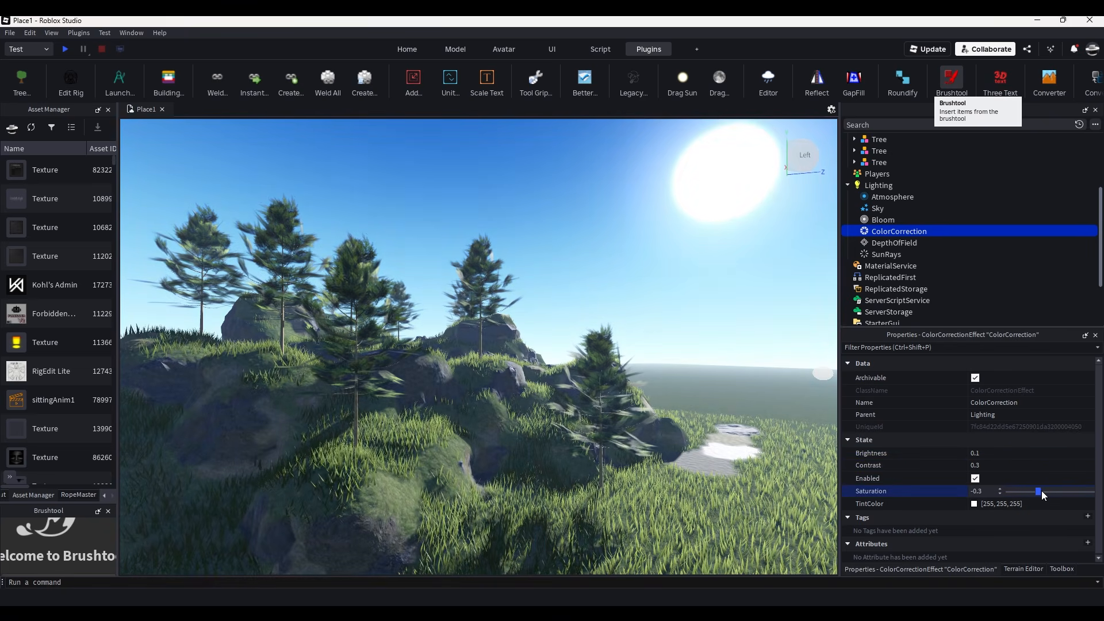
Replace the Sky in Lighting with the Sunset SkyBox model found by searching the Toolbox for "skybox".
click(878, 209)
key(Delete)
click(940, 569)
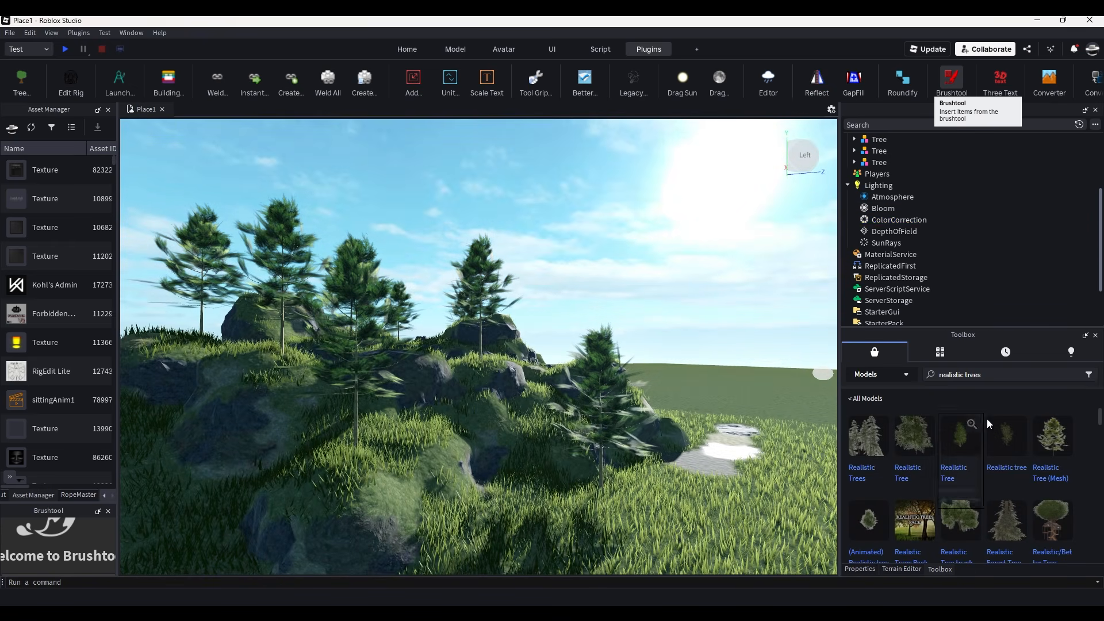
click(987, 374)
text(skyblox)
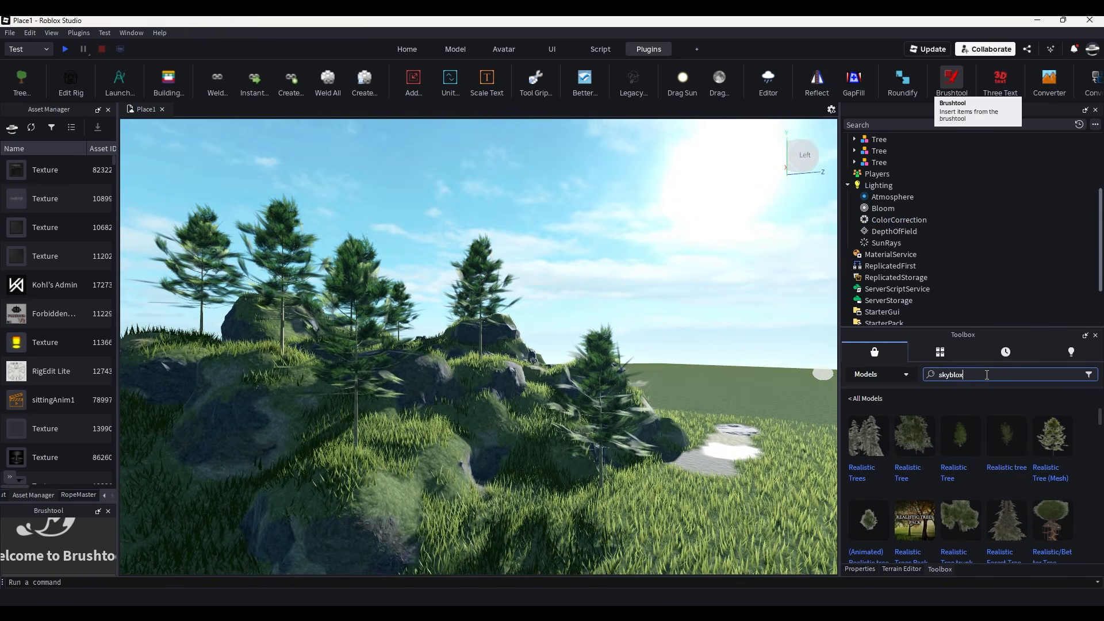
key(BackSpace)
key(BackSpace)
key(BackSpace)
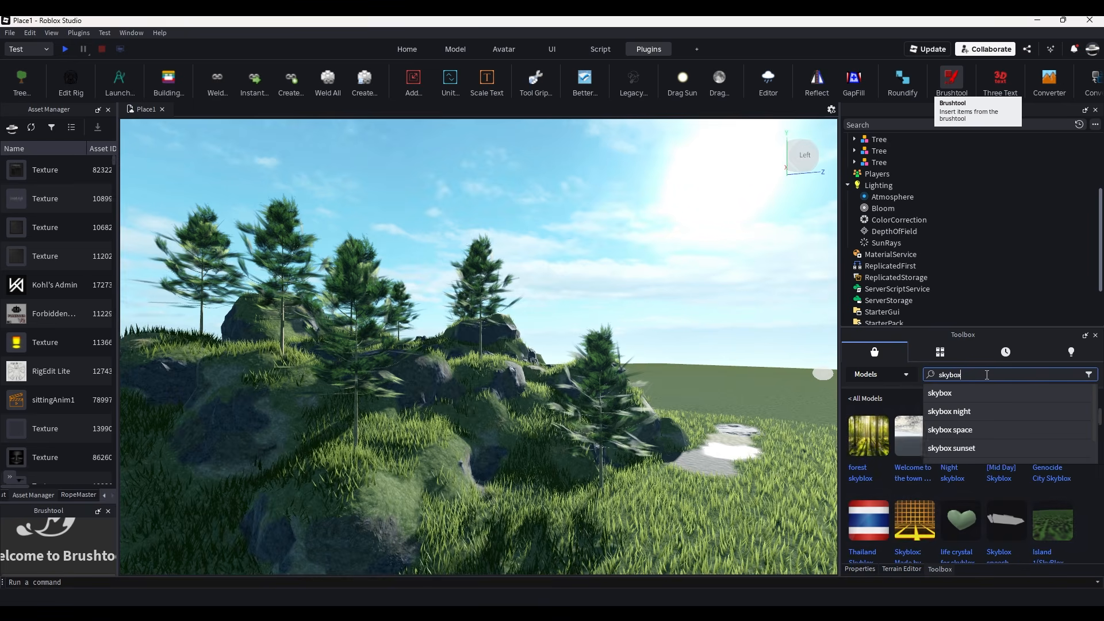
text(ox)
key(Return)
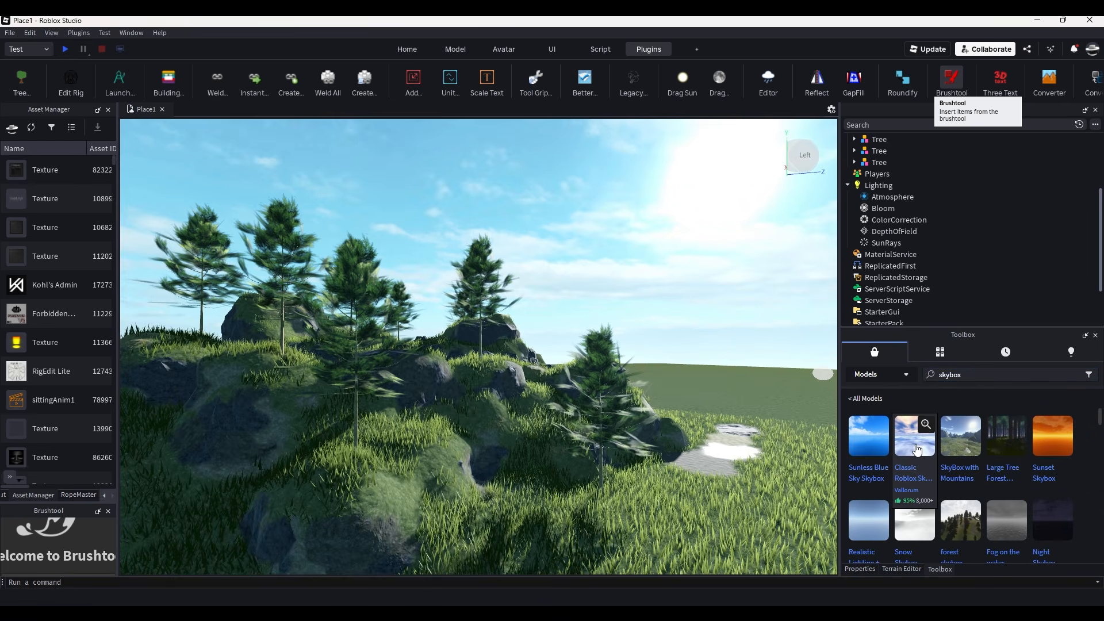
scroll(937, 478, down, 3)
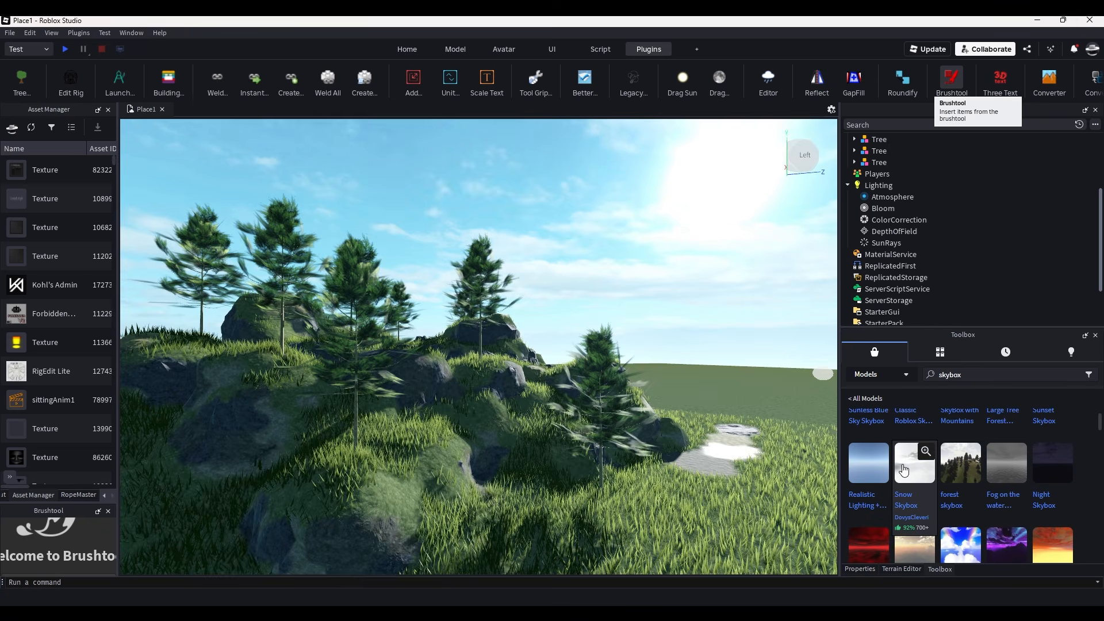
click(910, 508)
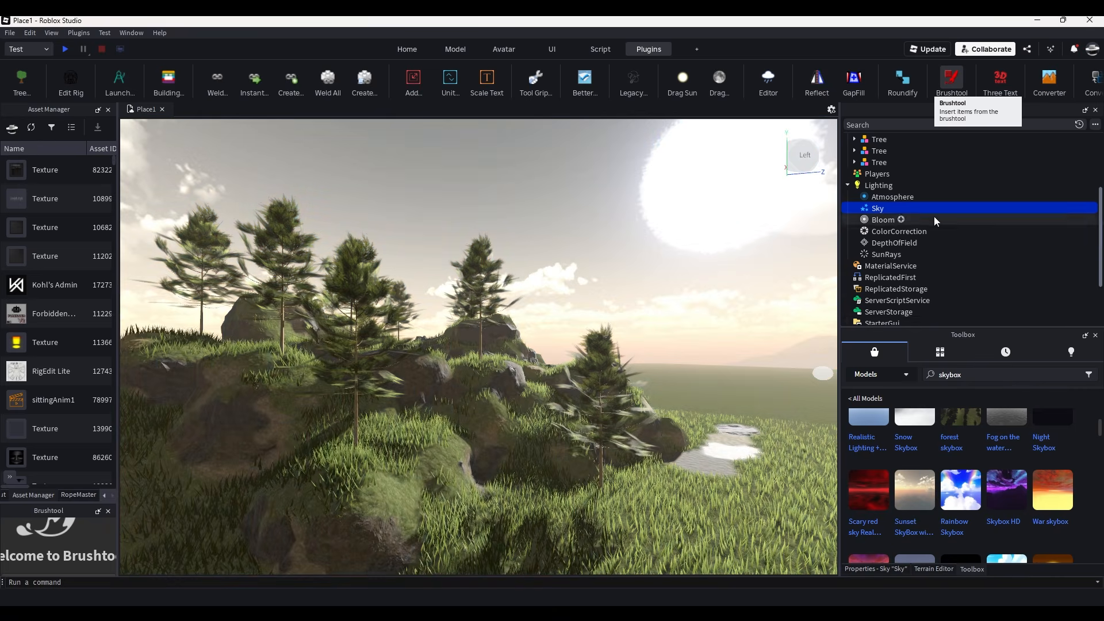
Set the Atmosphere's Density to 0.407, checking the haze from closer to the hill.
click(892, 197)
click(886, 569)
click(1034, 376)
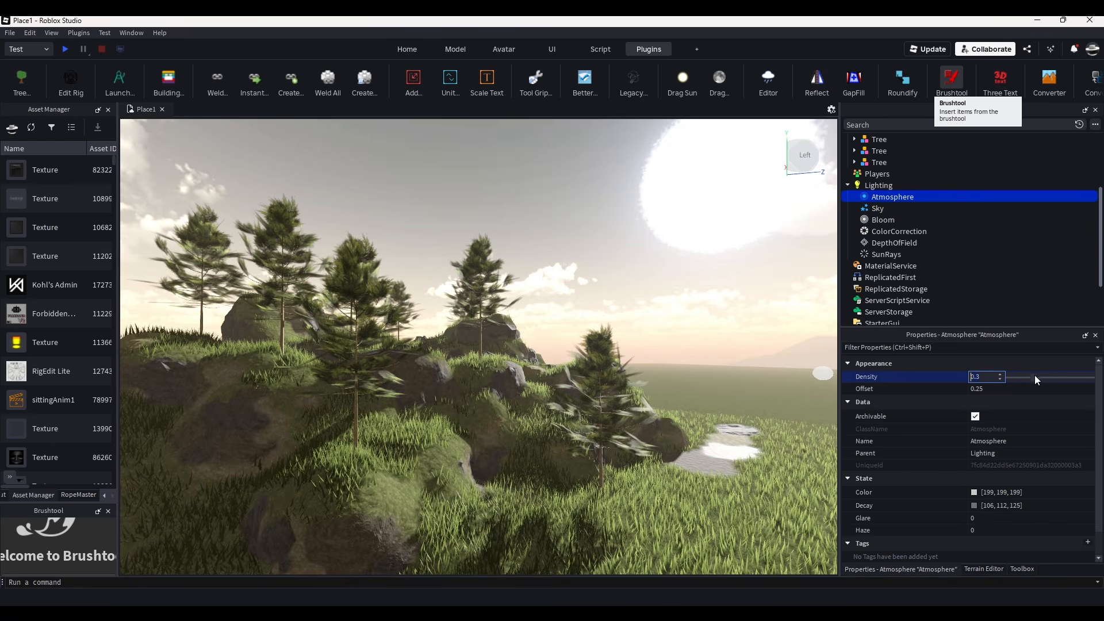
drag(1038, 378, 1044, 383)
key(w)
right_drag(661, 351, 730, 344)
click(999, 380)
drag(1045, 382, 1043, 381)
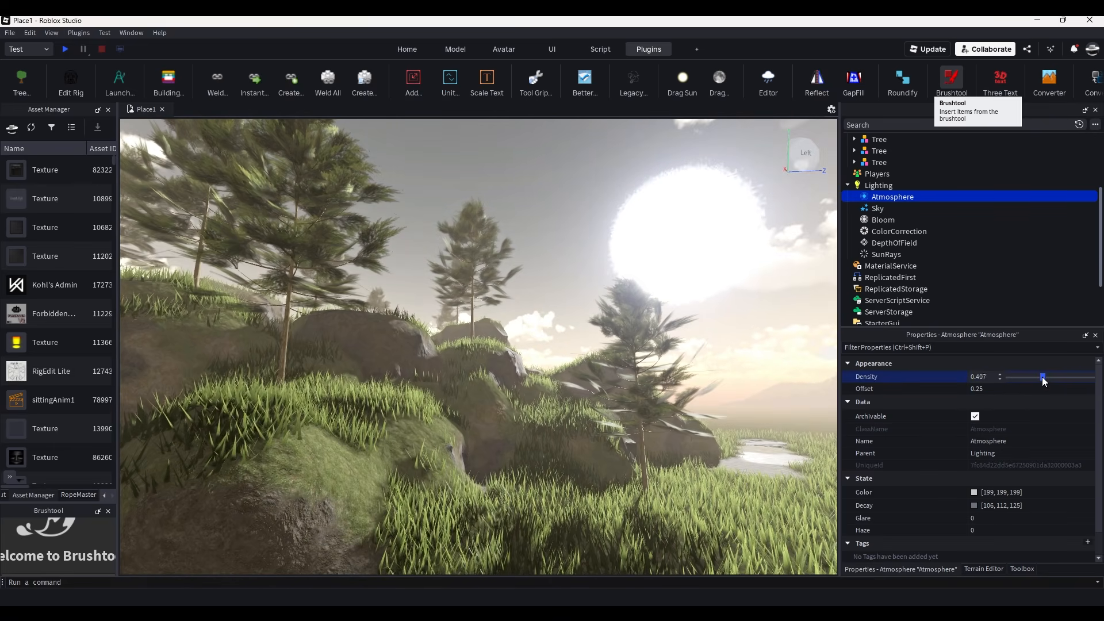
Enable the DepthOfField effect and set its FarIntensity to 0.178.
click(894, 242)
click(980, 455)
click(1019, 479)
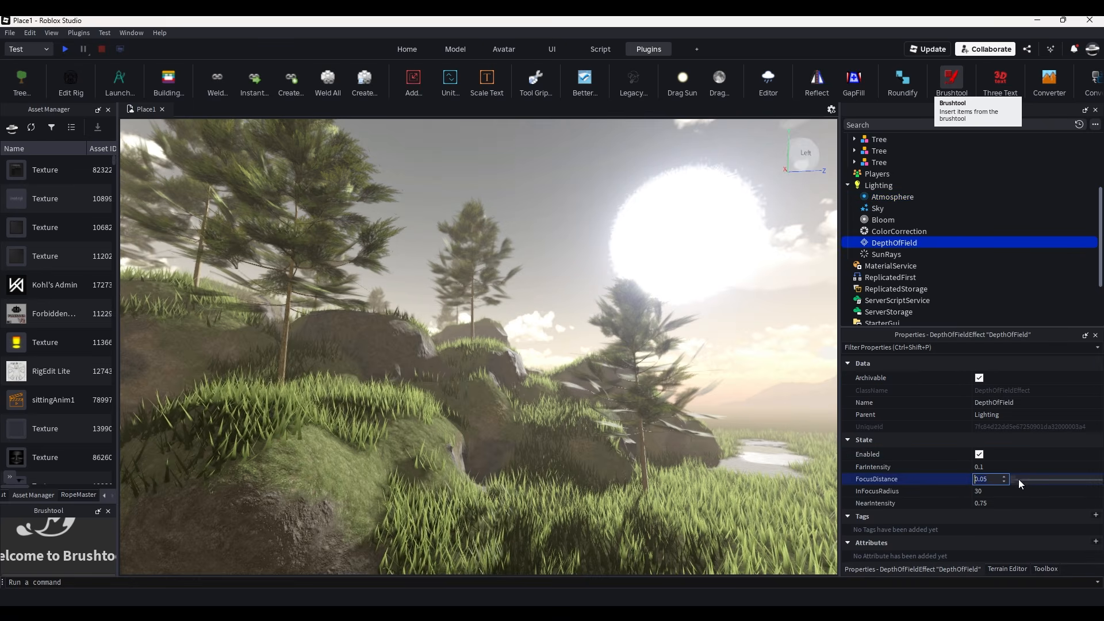
click(1013, 467)
drag(1020, 467, 1026, 468)
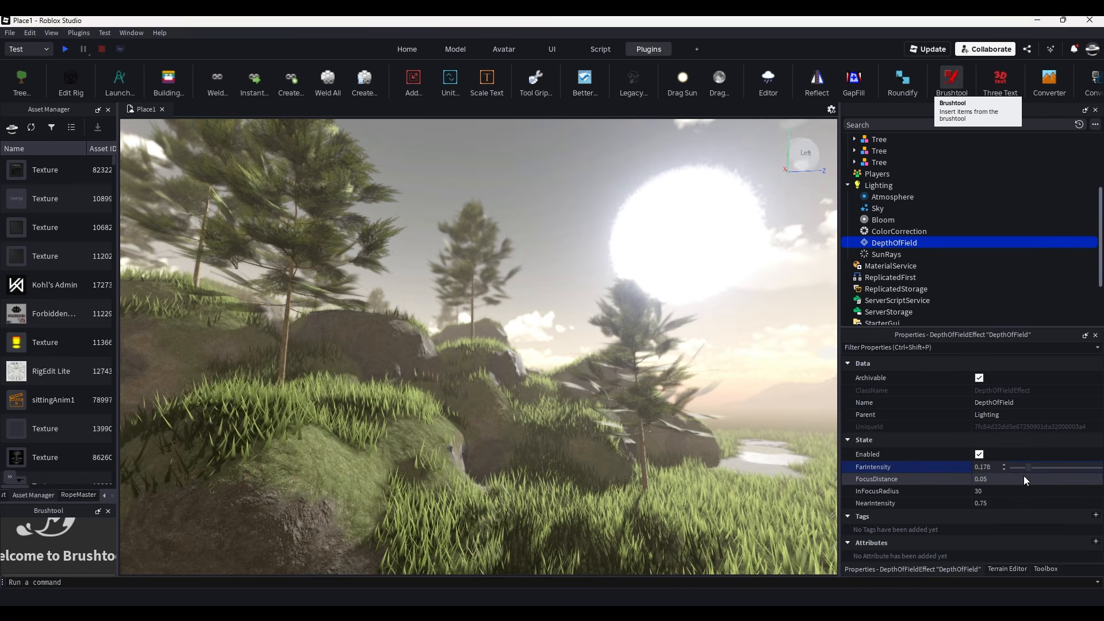
Set the DepthOfField effect's FocusDistance to 32.9, InFocusRadius to 29.605 and NearIntensity to 0.
click(1017, 477)
click(1017, 479)
drag(1051, 478, 1026, 488)
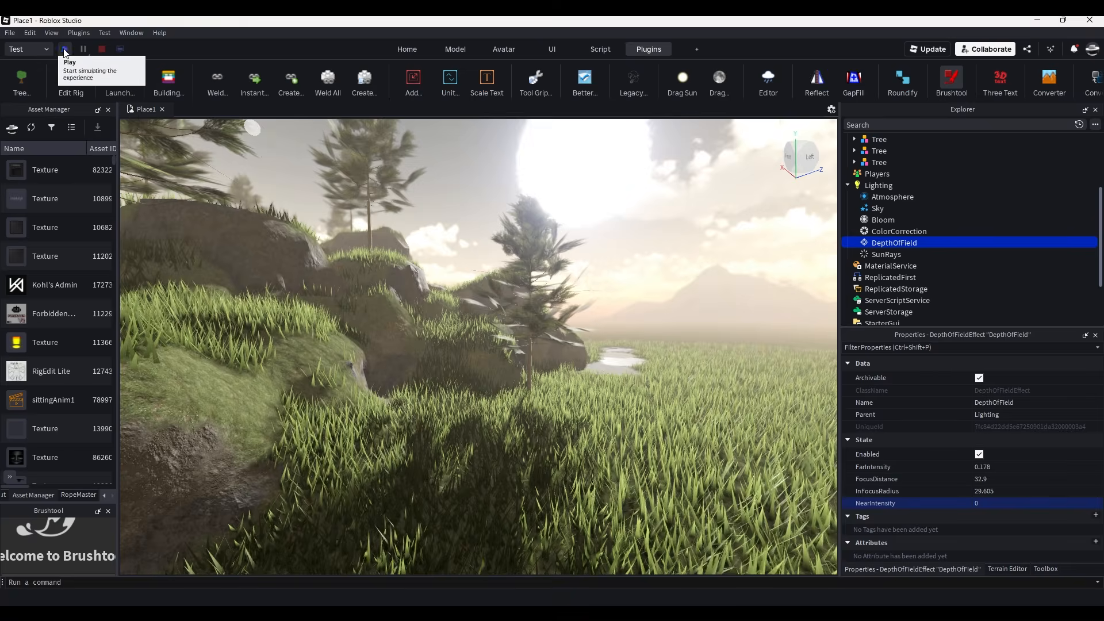
Playtest the place and walk the character around the hill to examine the terrain, trees and lighting.
click(65, 50)
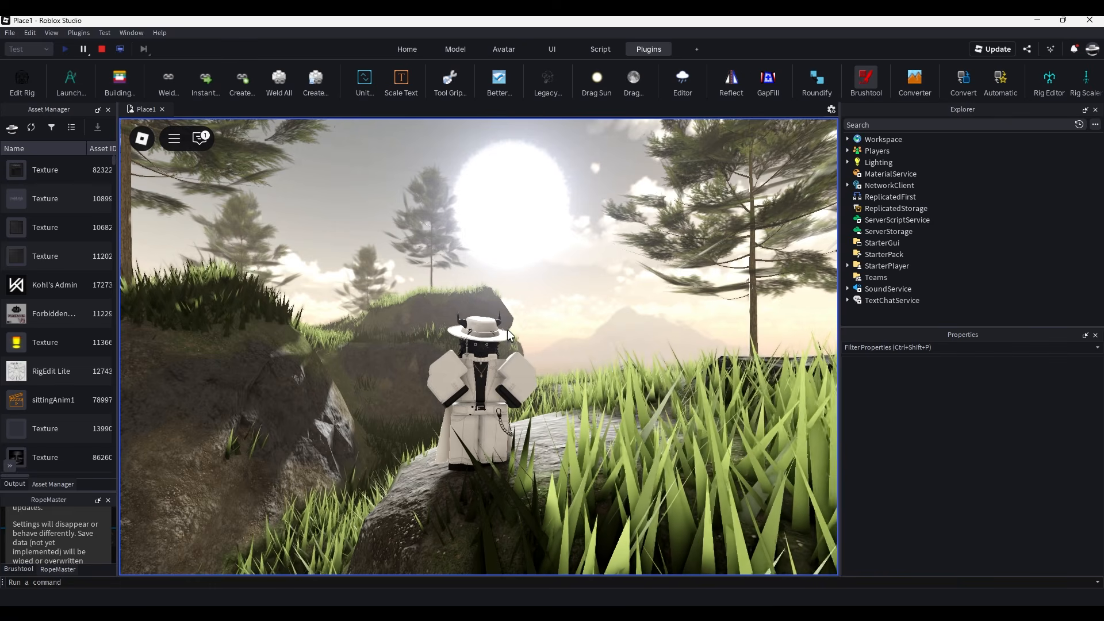
key(w)
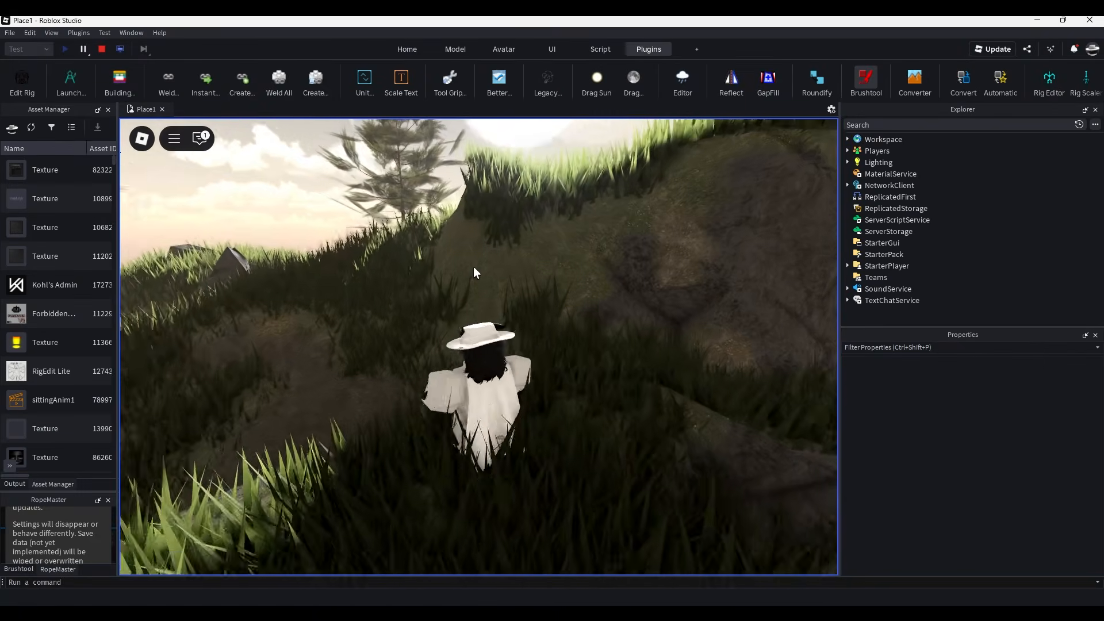
right_drag(474, 267, 521, 260)
key(s)
scroll(521, 260, up, 3)
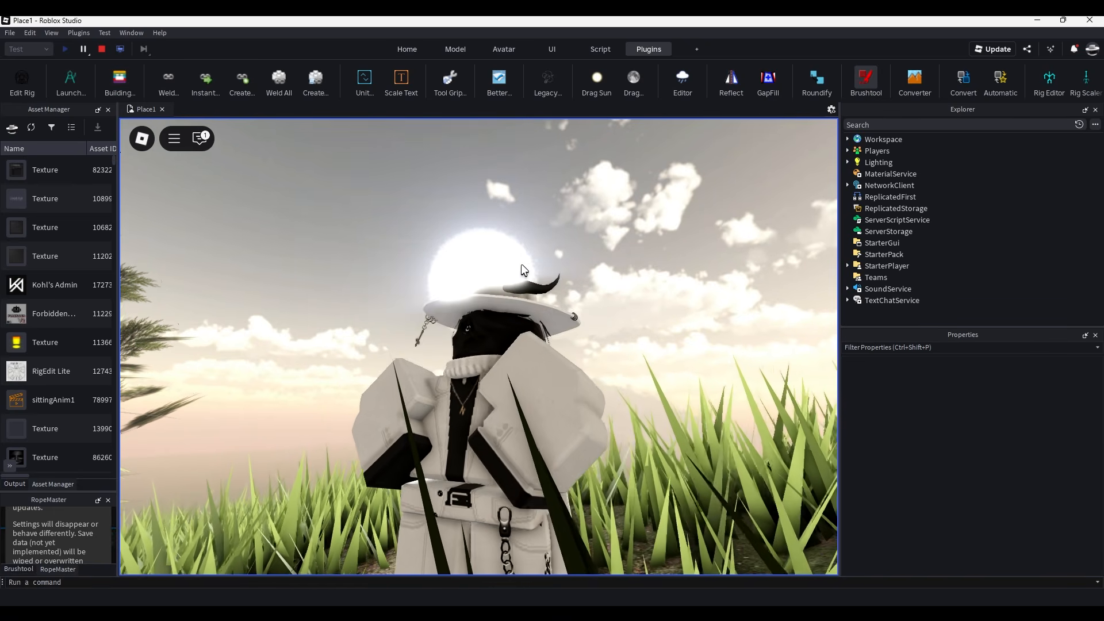
key(s)
right_drag(528, 268, 557, 270)
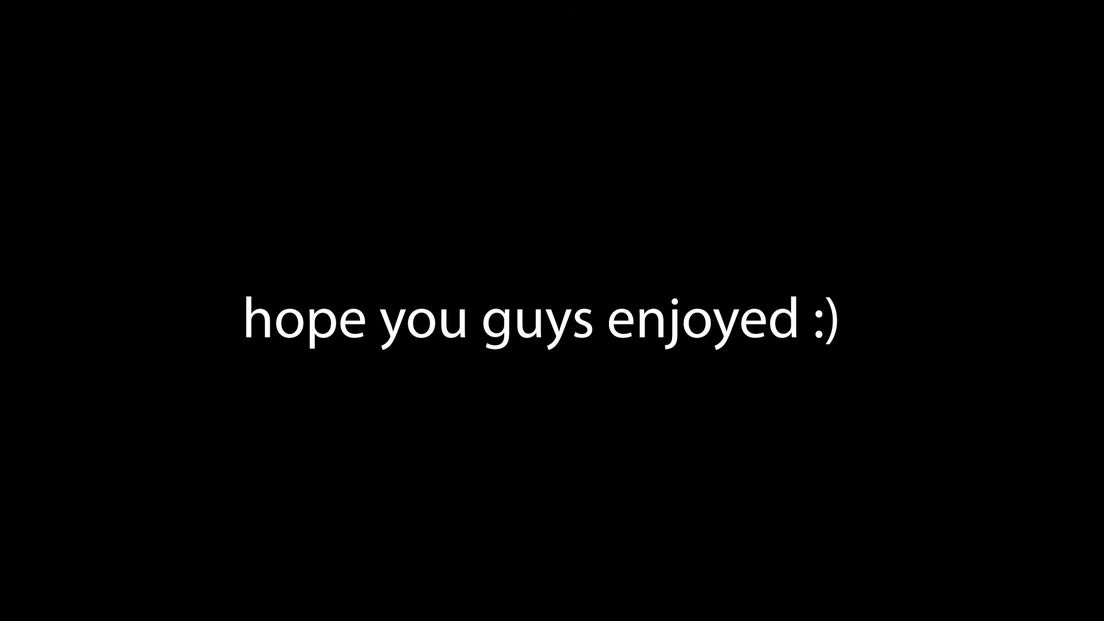